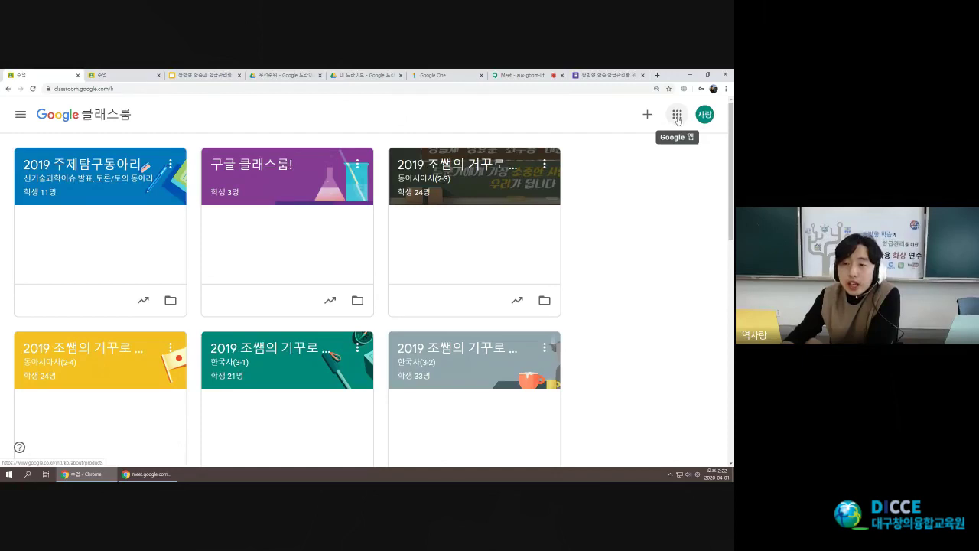
left_click(677, 117)
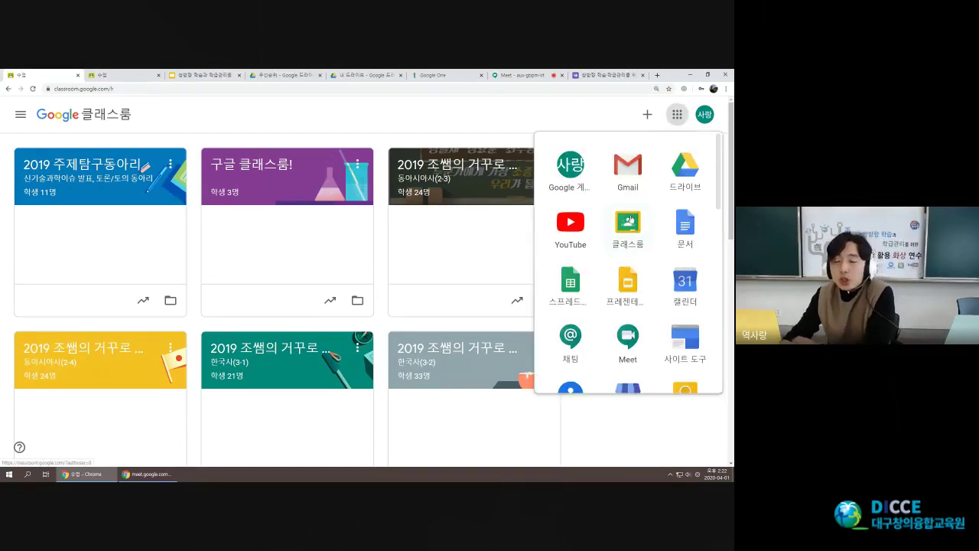
left_click(483, 120)
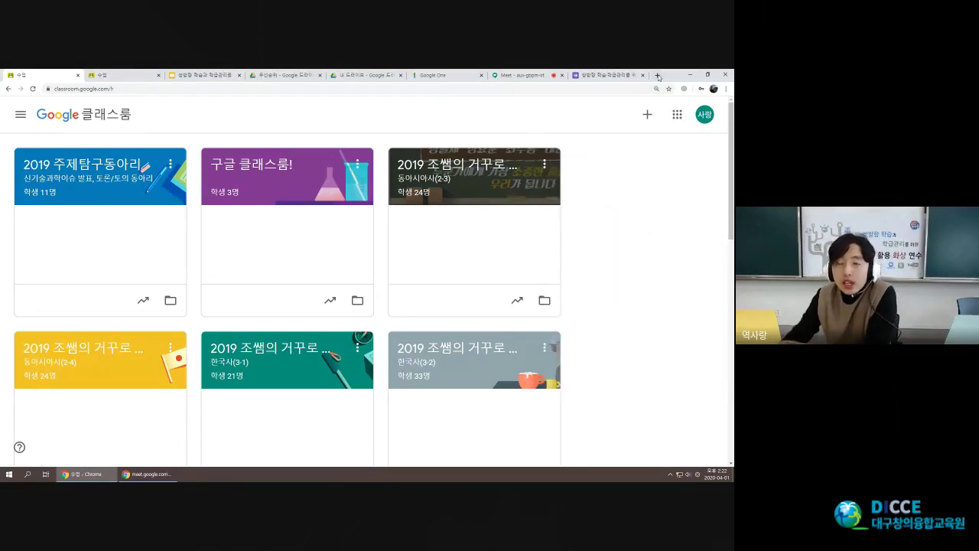
Search the web for 구글클래스룸 in a new browser tab and open the Google Classroom result.
left_click(657, 75)
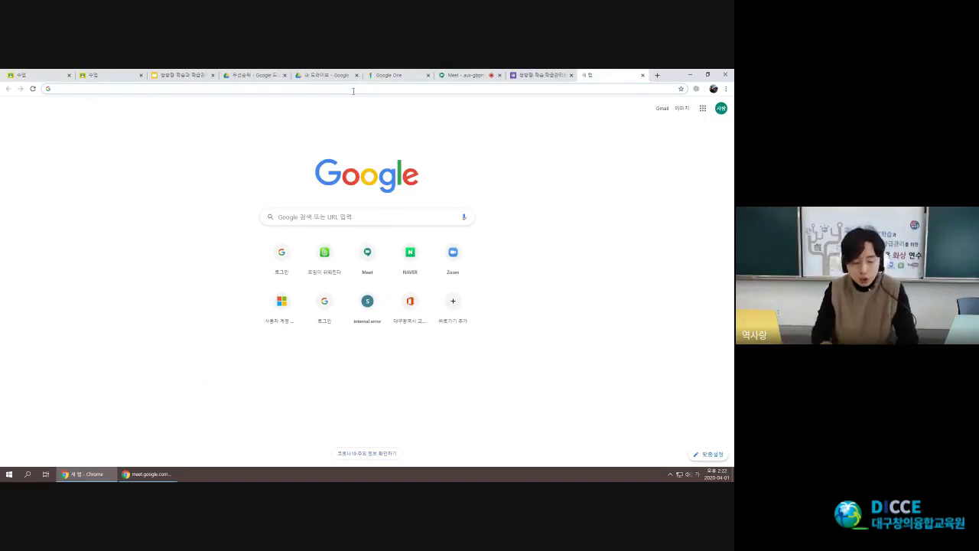
type("구글클")
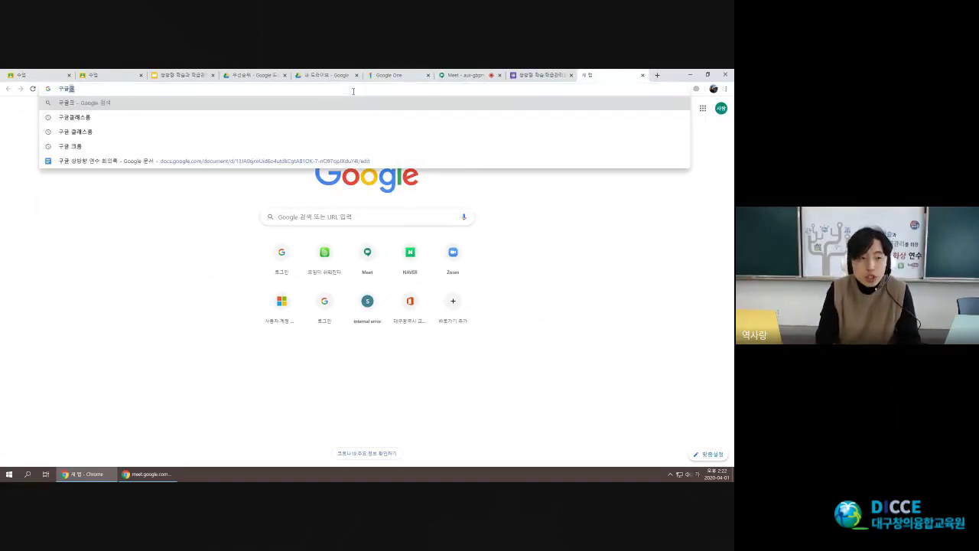
type("래스룸")
left_click(166, 260)
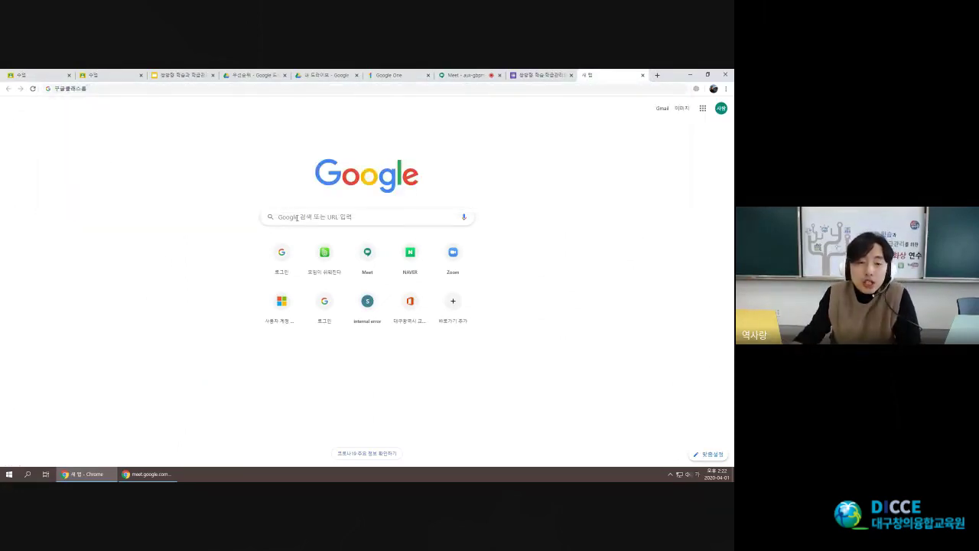
left_click(140, 93)
key("Return")
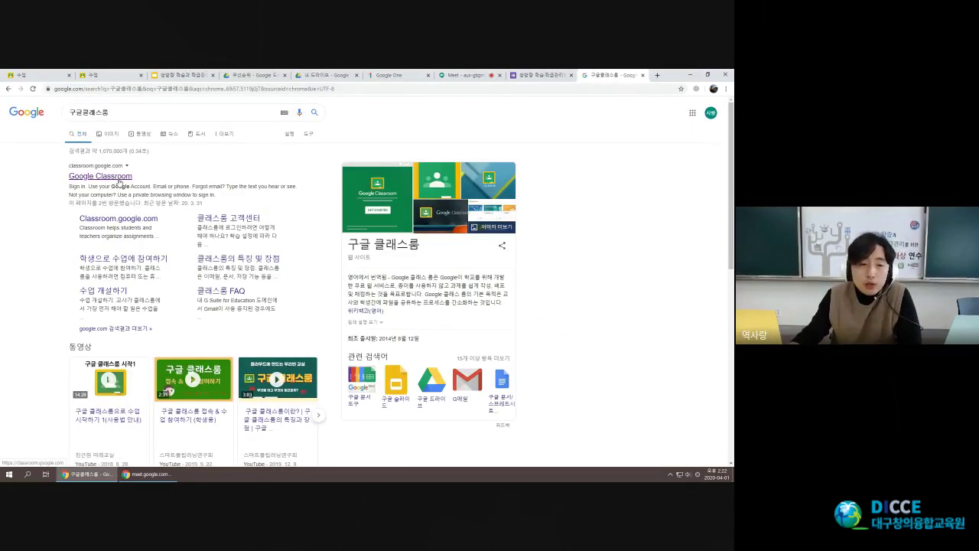
left_click(119, 182)
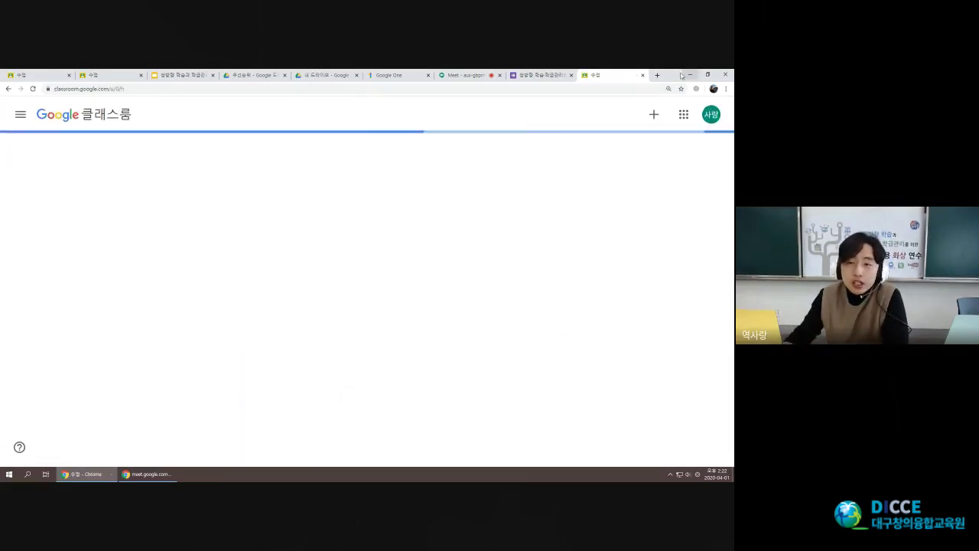
Close the extra Classroom tab and go to the Google Meet call.
left_click(642, 77)
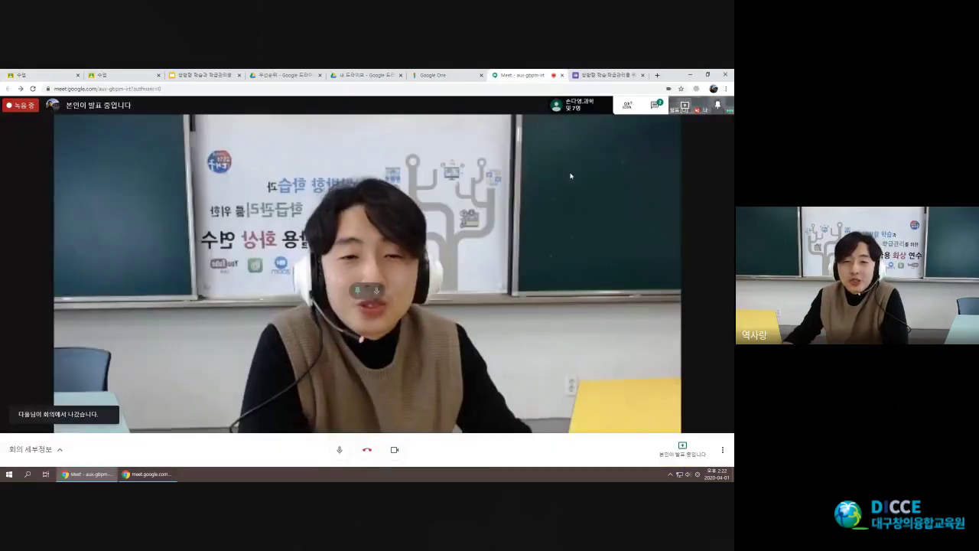
left_click(583, 111)
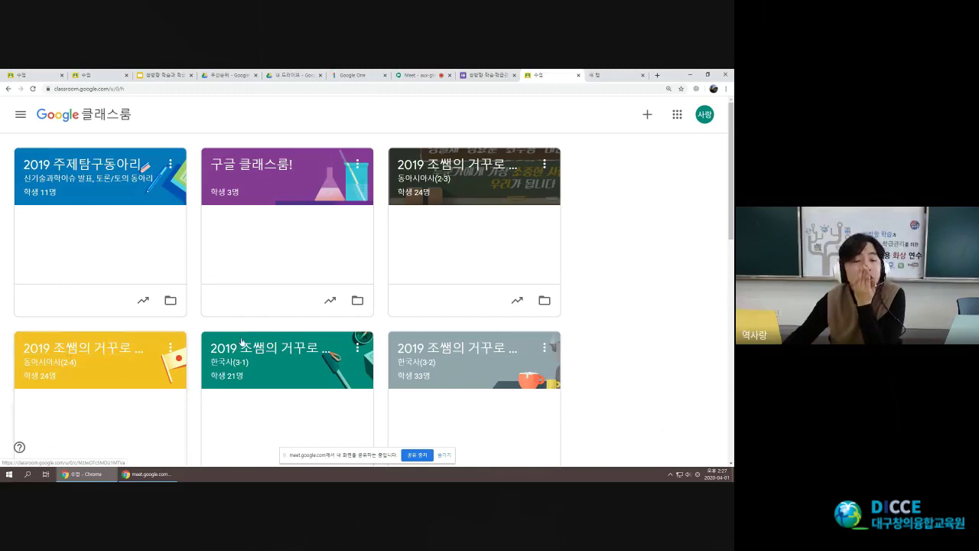
Open the 동아시아사(2-4) class in Google Classroom and go to its classwork page.
left_click(68, 353)
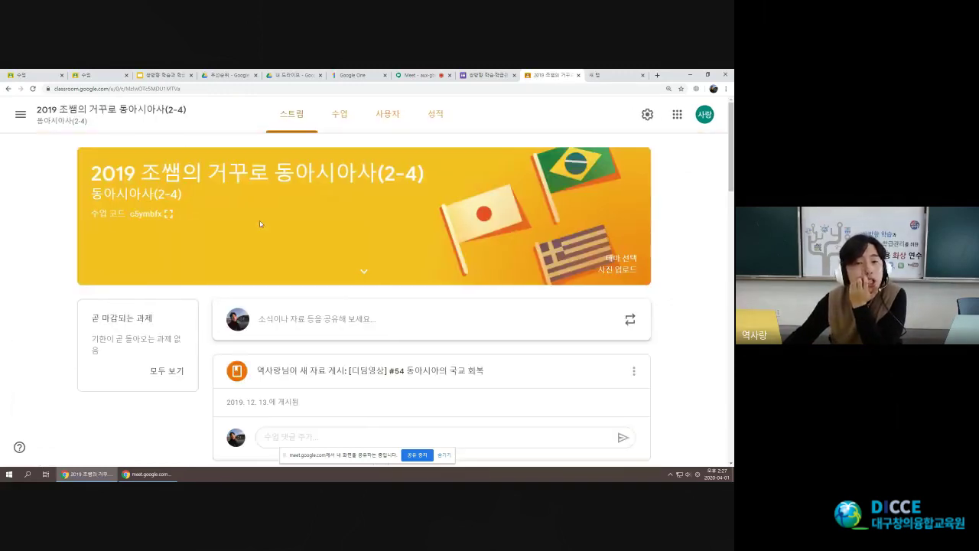
left_click(339, 113)
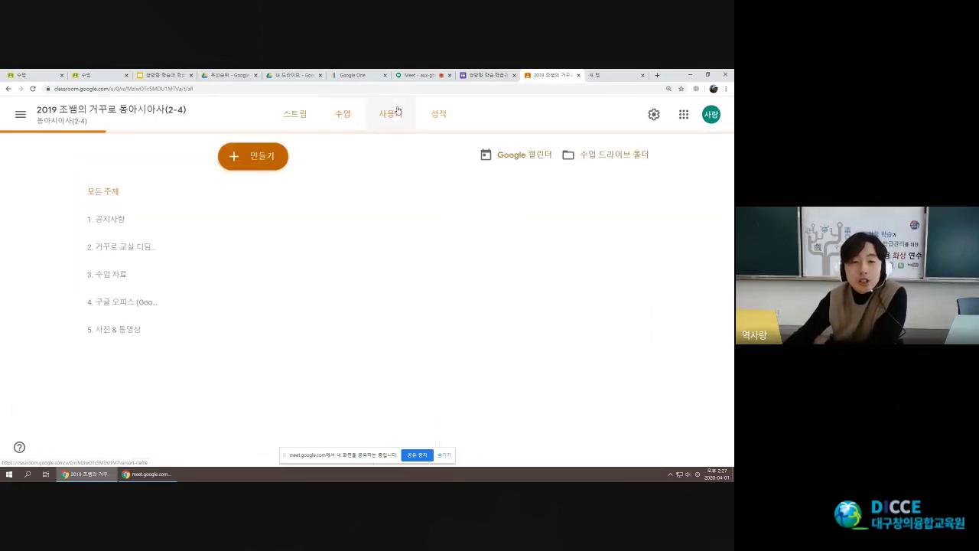
left_click(291, 115)
left_click(332, 114)
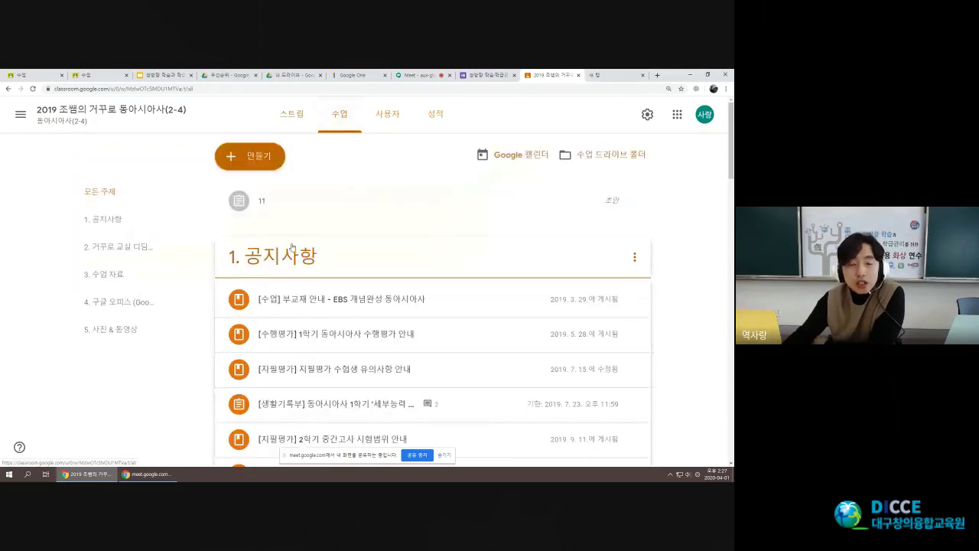
Look through the classwork topics as far as 수업 자료 and expand the #40 근대 국민 국가 수립을 위한 노력 worksheet to view its attachments.
scroll(318, 196, "down", 3)
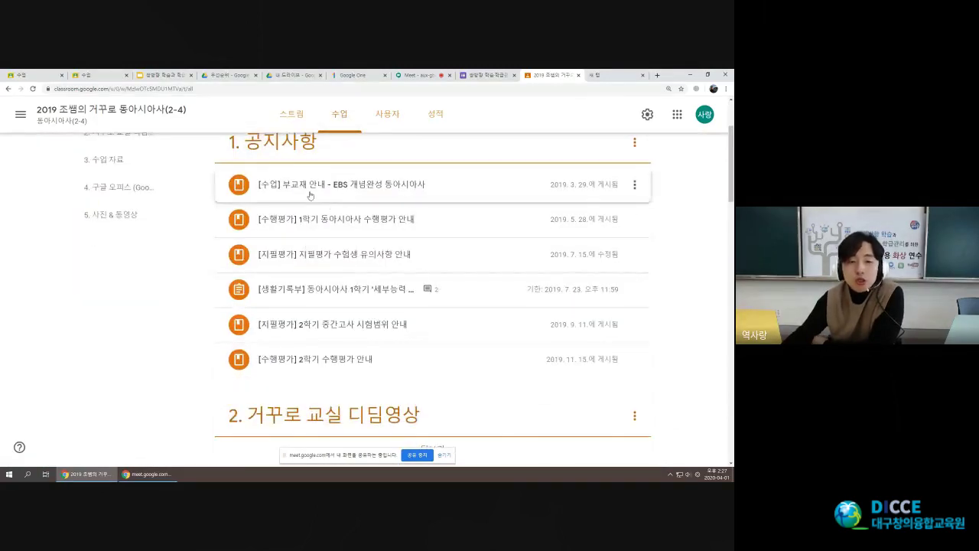
scroll(298, 222, "up", 1)
scroll(361, 216, "down", 5)
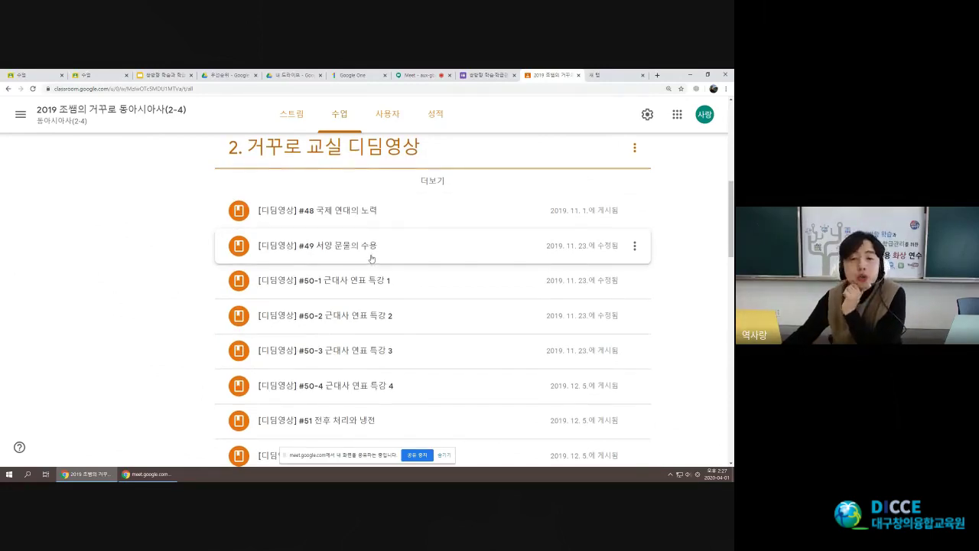
scroll(371, 257, "down", 5)
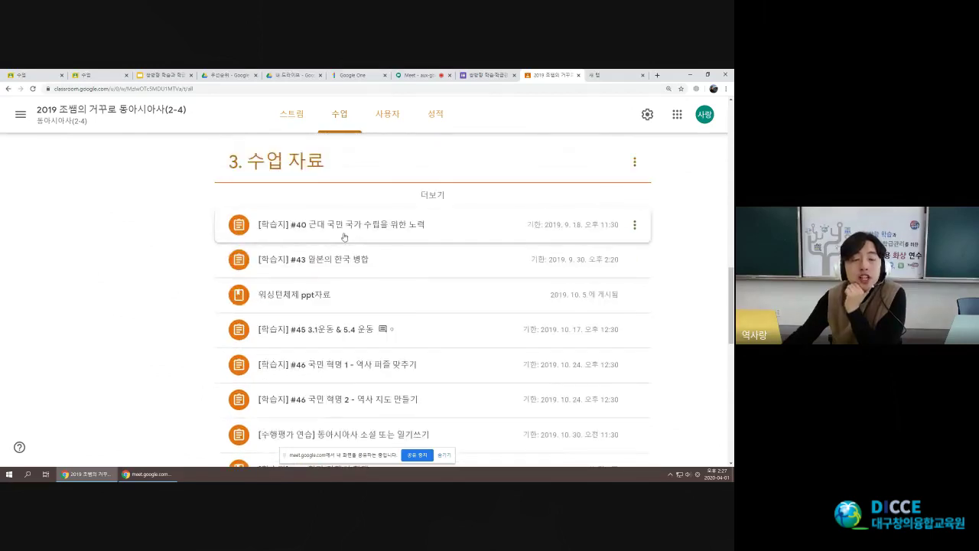
left_click(356, 225)
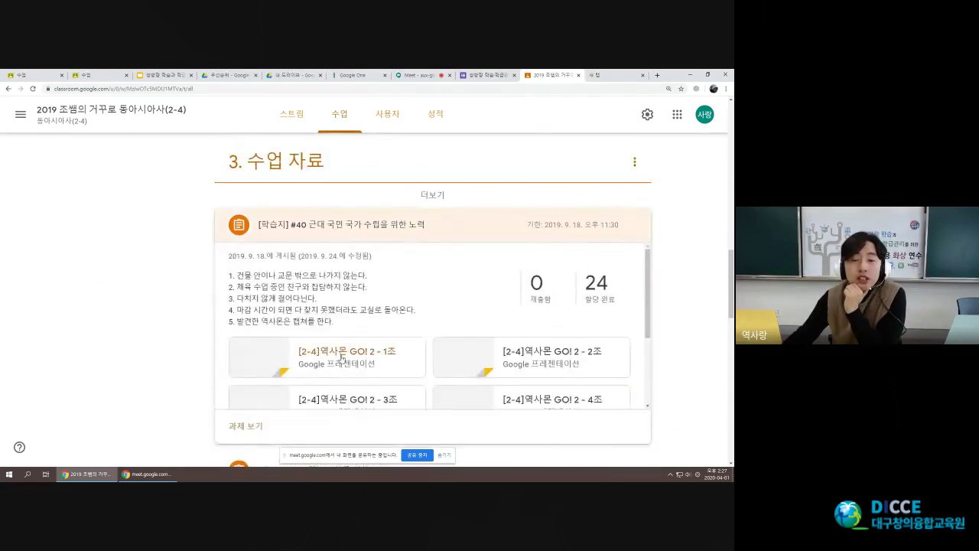
scroll(367, 283, "down", 1)
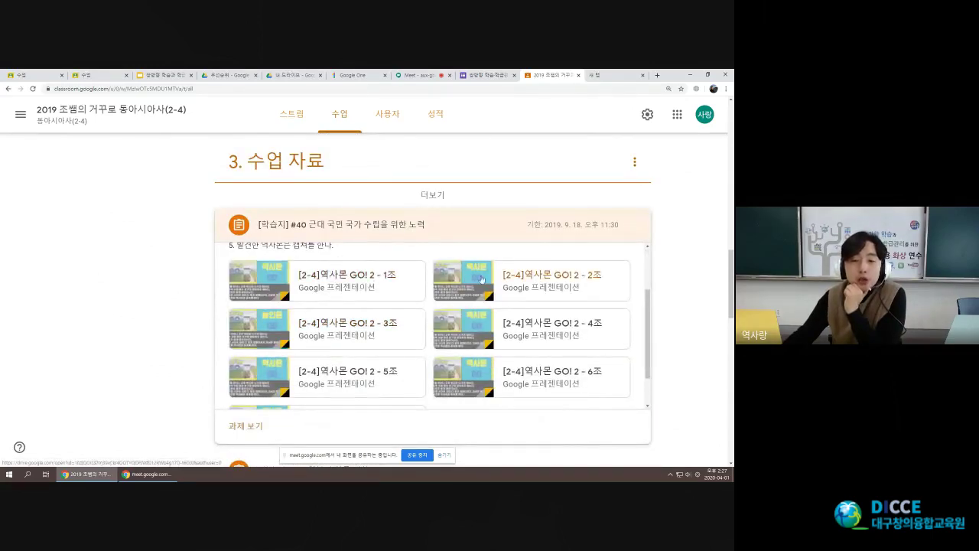
Load more items under 수업 자료 and expand the #23 대몽골 울루스 worksheet to read its instructions.
left_click(436, 196)
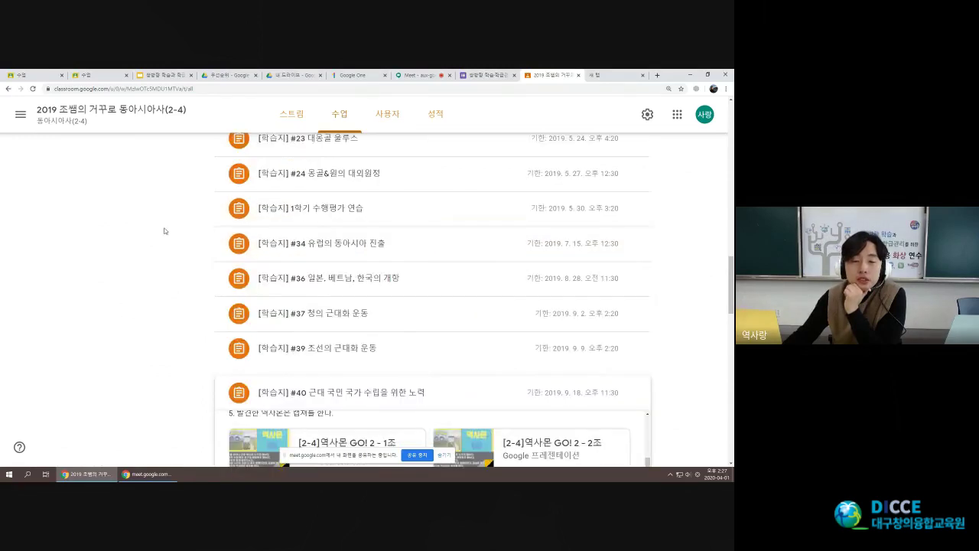
scroll(331, 281, "down", 3)
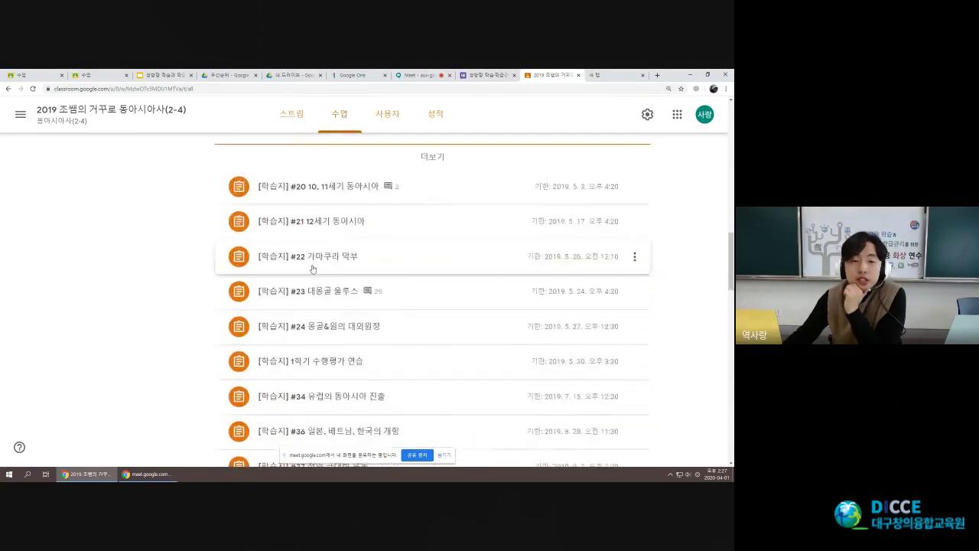
left_click(324, 291)
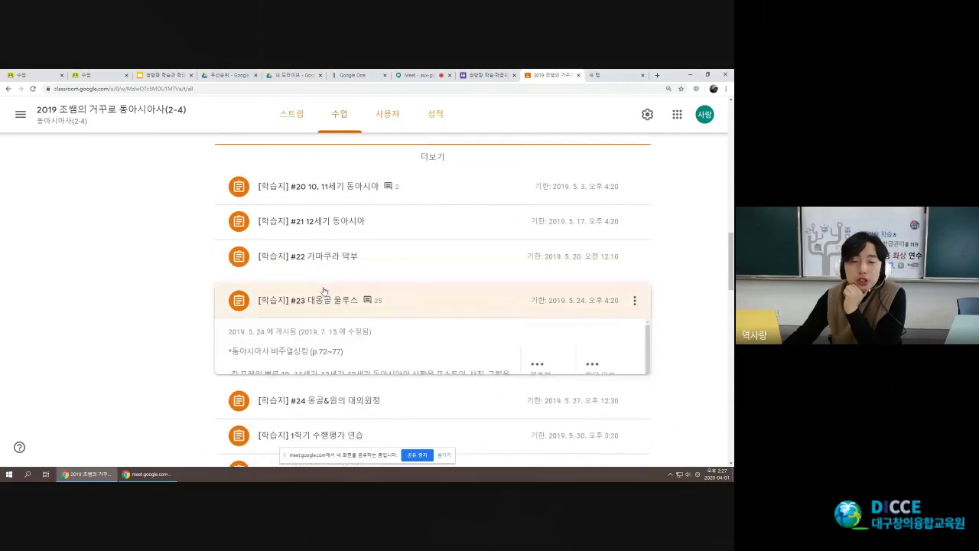
scroll(565, 205, "down", 3)
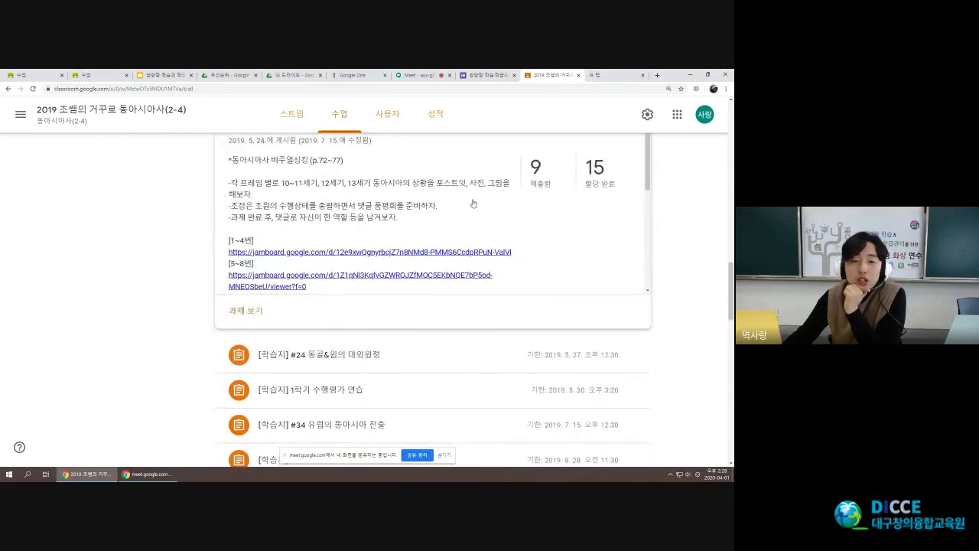
scroll(153, 225, "up", 3)
Look through the 구글 오피스 (Google Office) and 사진 & 동영상 topics at the end of the classwork.
left_click(167, 249)
scroll(167, 252, "down", 10)
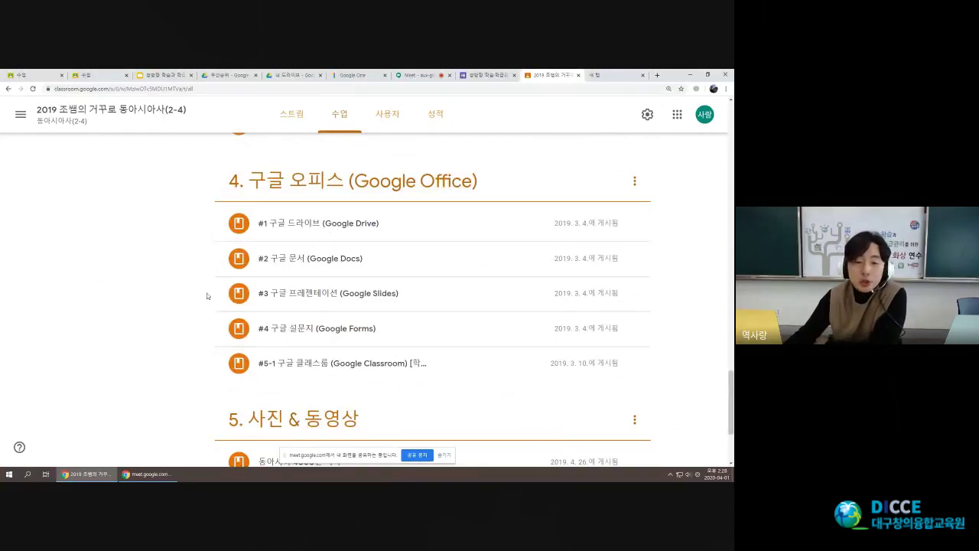
scroll(209, 293, "down", 2)
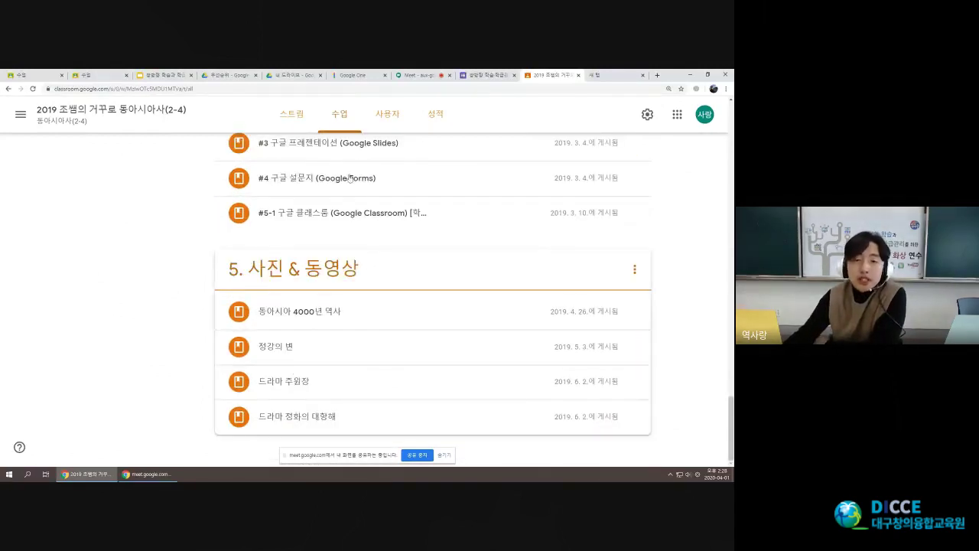
Switch to the Google Meet call and check its participant list.
left_click(418, 75)
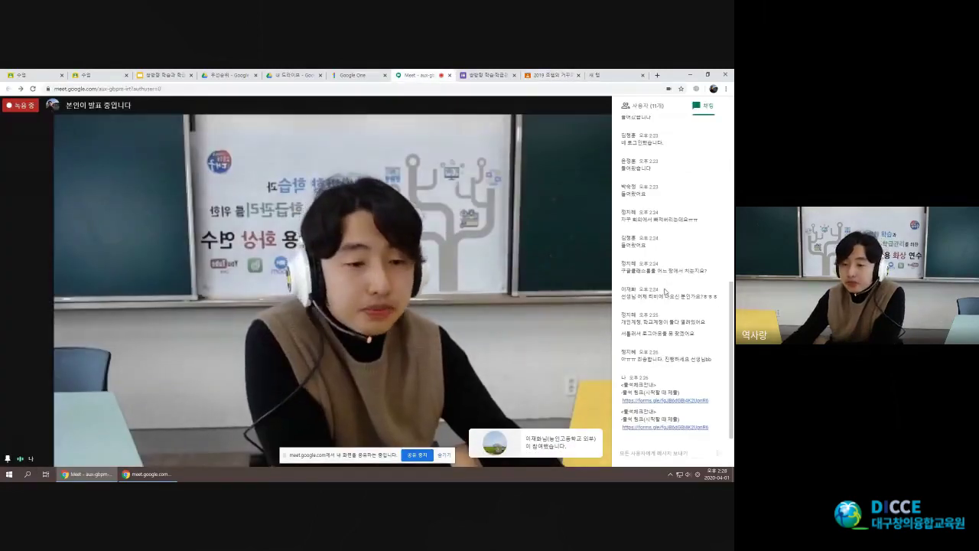
left_click(637, 105)
left_click(637, 105)
Return to the Google Classroom home page, start creating a class and name it 연수 3기.
left_click(42, 74)
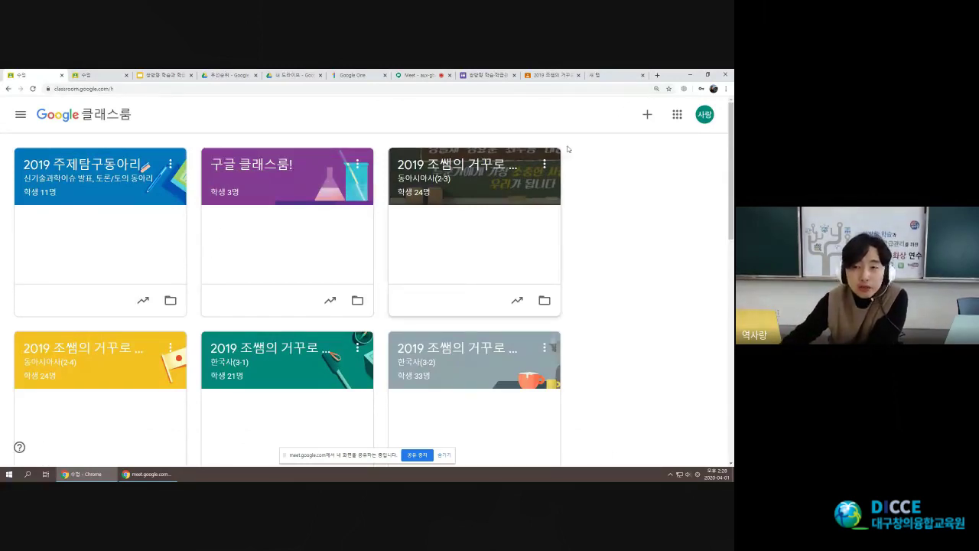
left_click(648, 116)
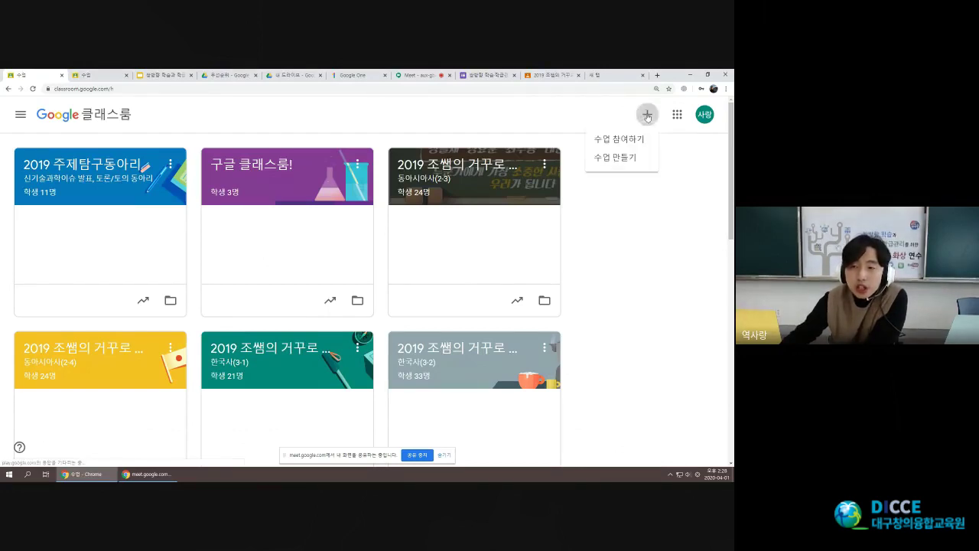
left_click(652, 162)
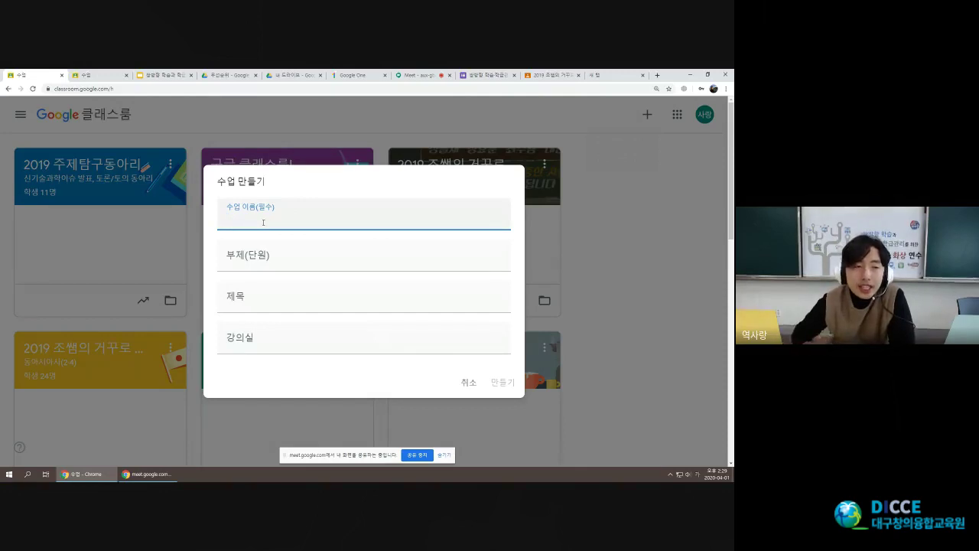
type("연수 3ㄱ")
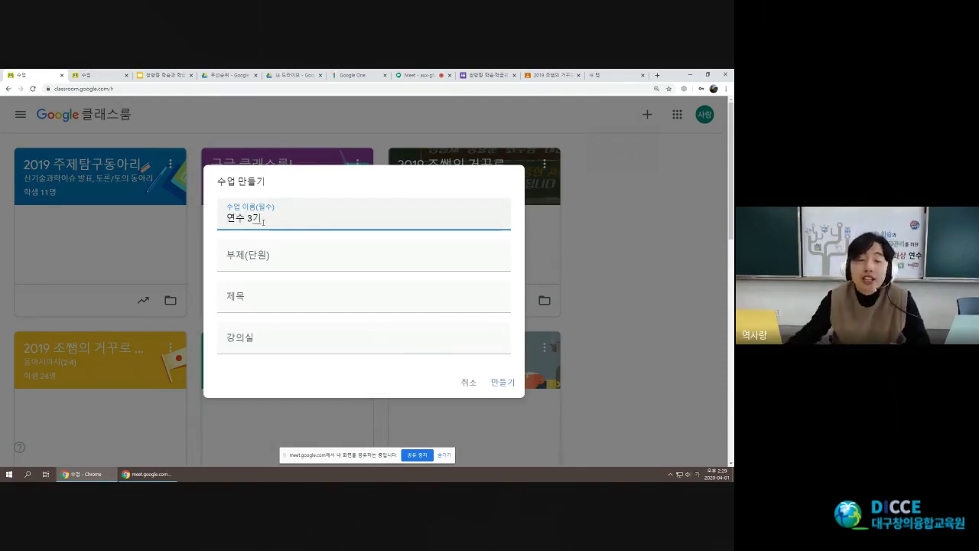
left_click(278, 260)
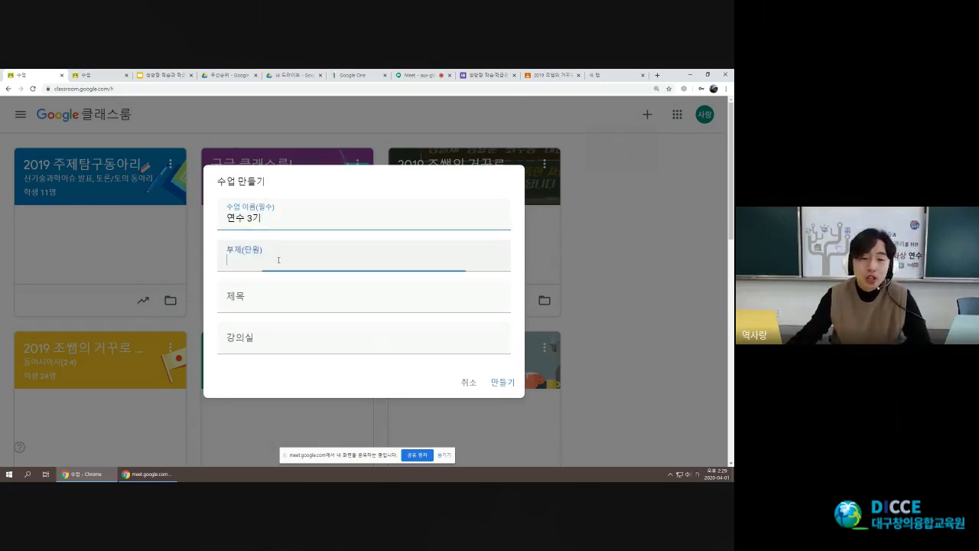
left_click(273, 218)
left_click(278, 263)
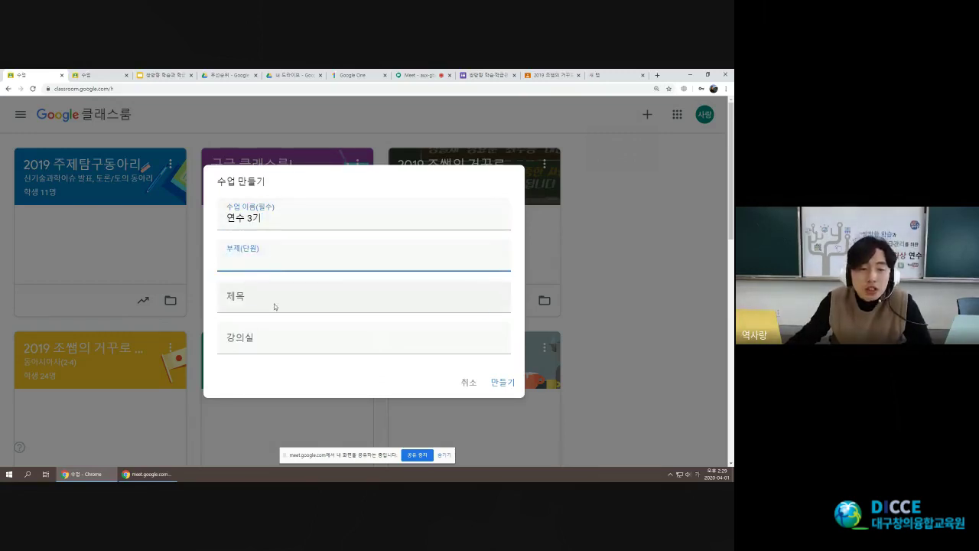
Set the new class's subject (제목) to 구글 클래스룸 and its room (강의실) to 1-1, and create the class.
left_click(274, 306)
left_click(273, 329)
left_click(277, 304)
type("도ㅇ아리")
key("BackSpace")
key("BackSpace")
key("BackSpace")
type("구글 클래스룸")
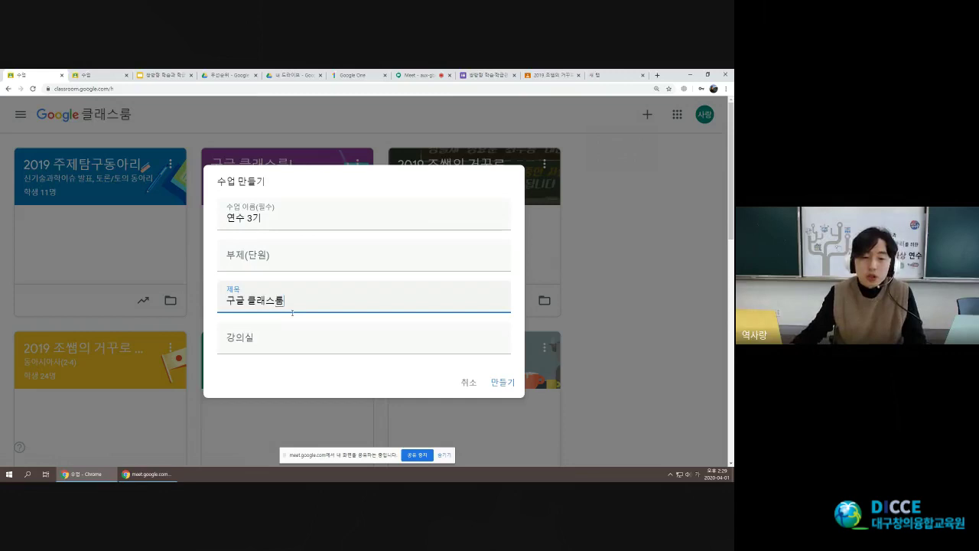
left_click(262, 349)
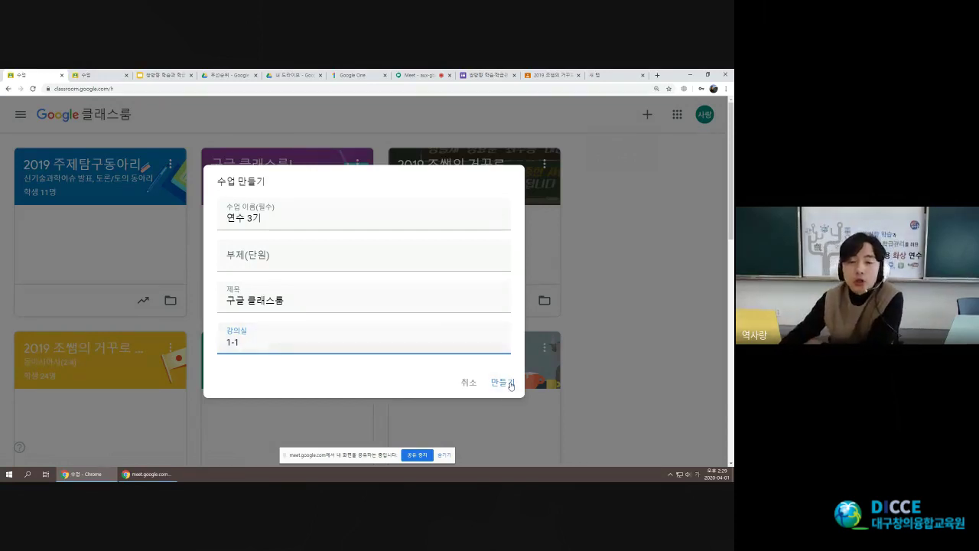
left_click(511, 383)
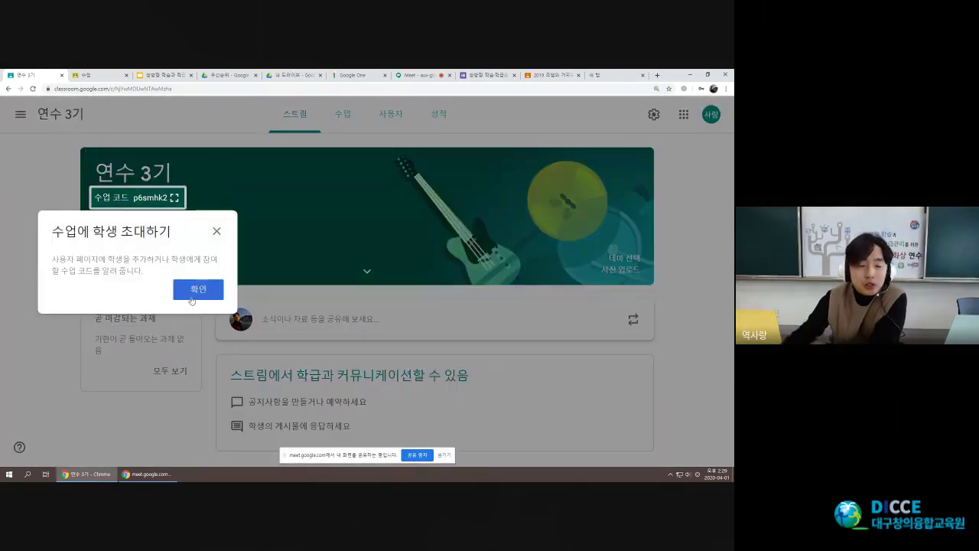
Dismiss the student invitation tip and open the people page of the 연수 3기 class.
left_click(198, 290)
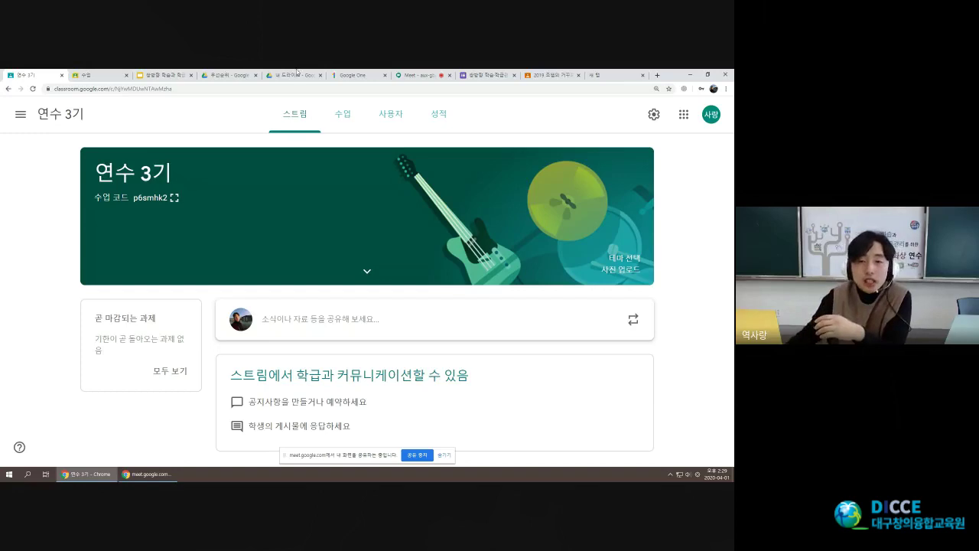
left_click(414, 120)
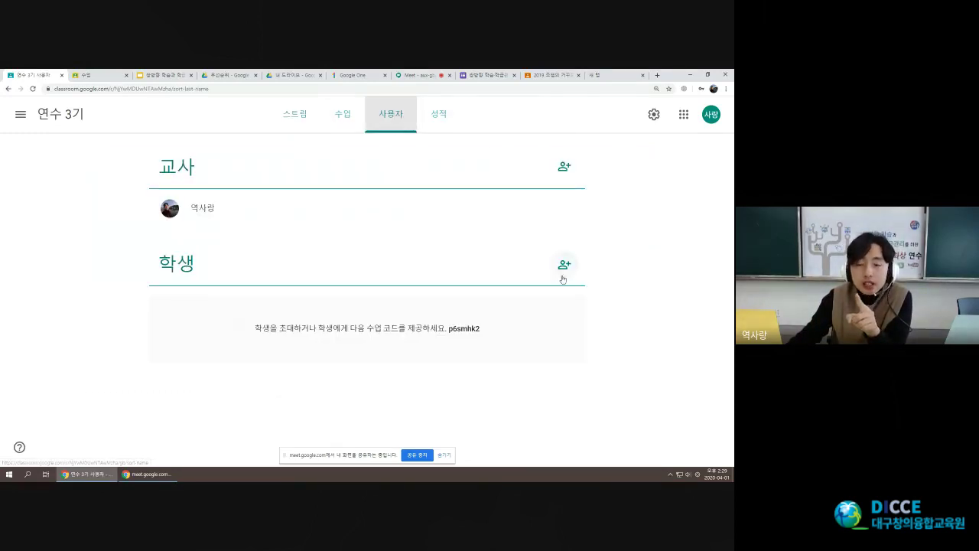
Open the student invitation form, cancel it without inviting anyone, and go to the class's stream page (스트림).
left_click(564, 265)
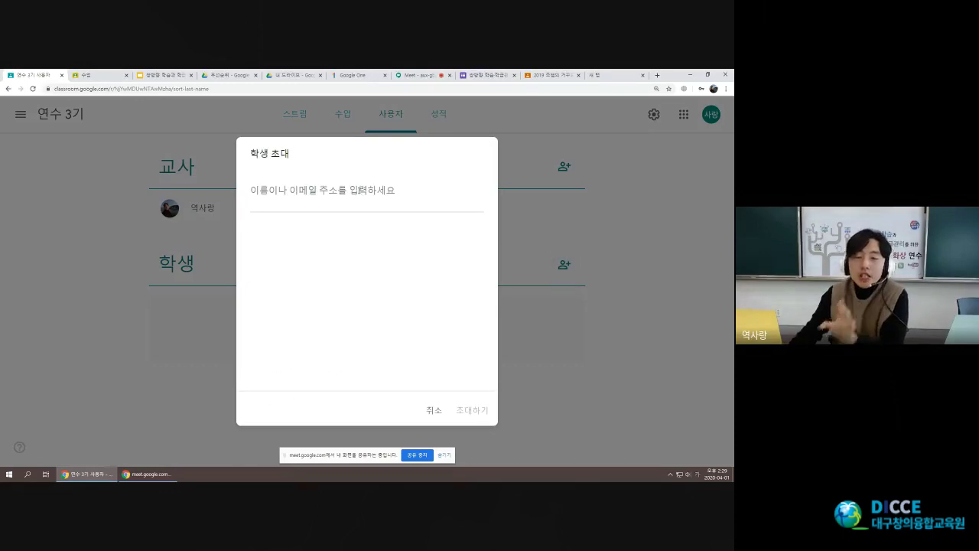
left_click(434, 406)
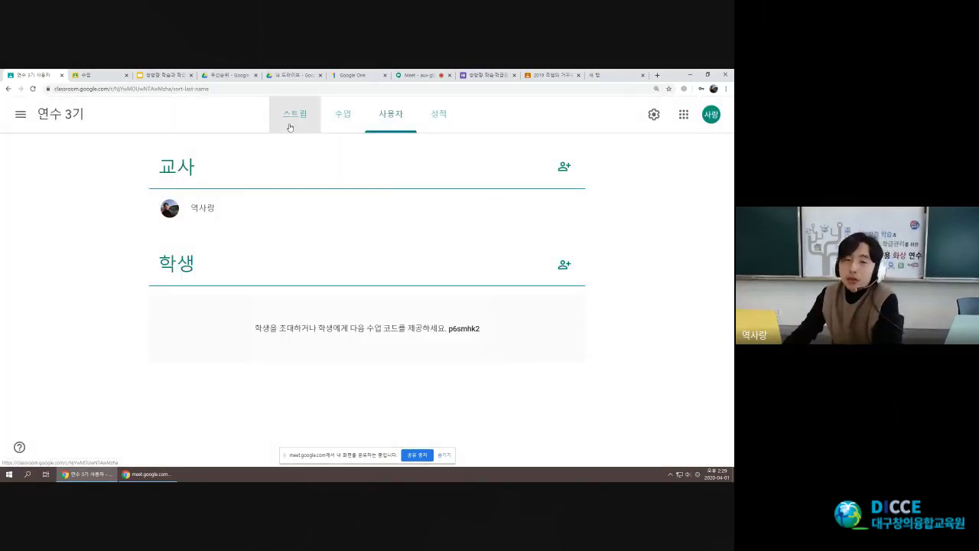
left_click(290, 127)
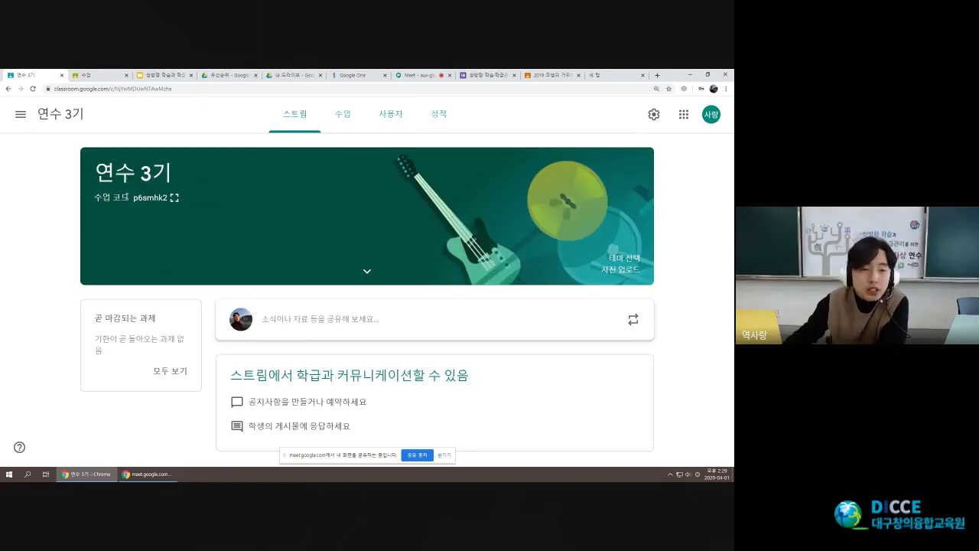
Display the 연수 3기 class code enlarged and in full screen, and close the display again.
left_click(174, 198)
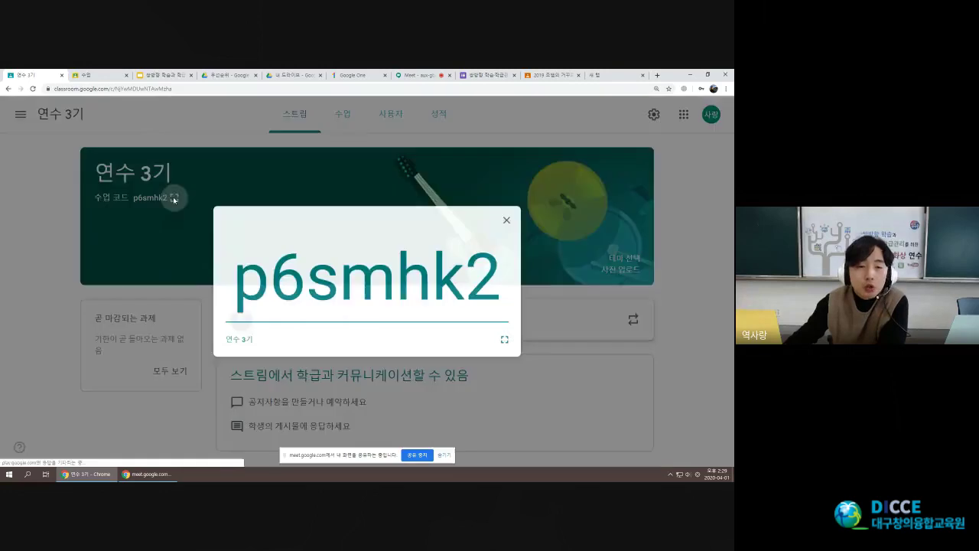
double_click(505, 287)
left_click(505, 288)
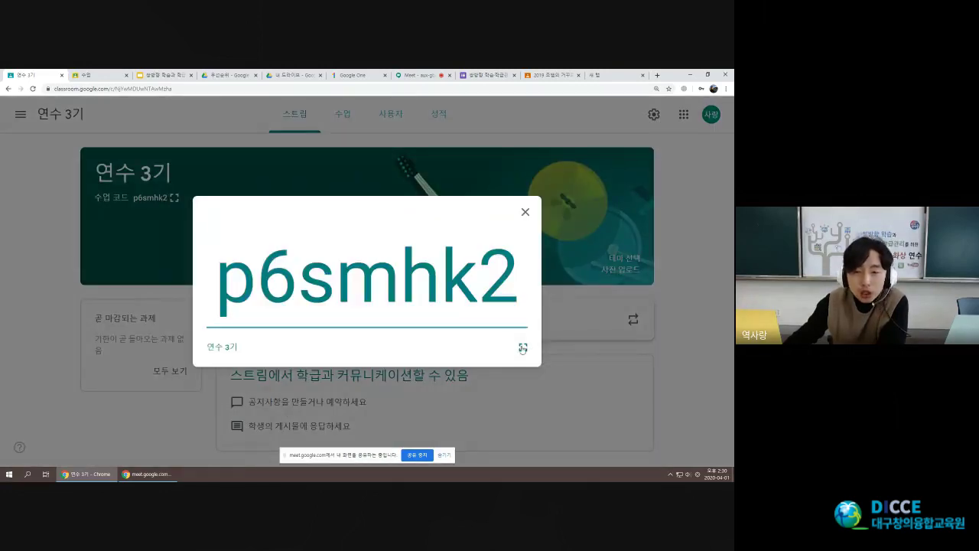
left_click(524, 348)
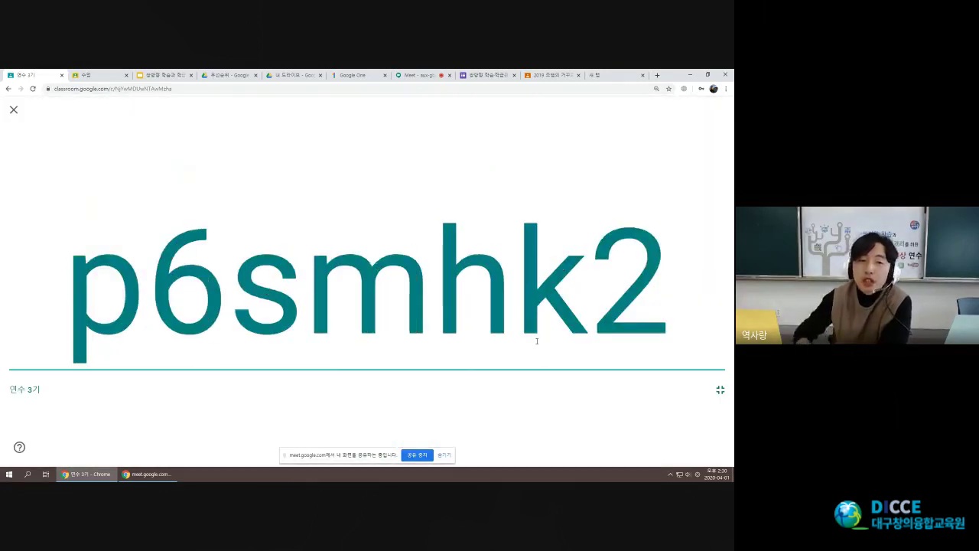
key("Escape")
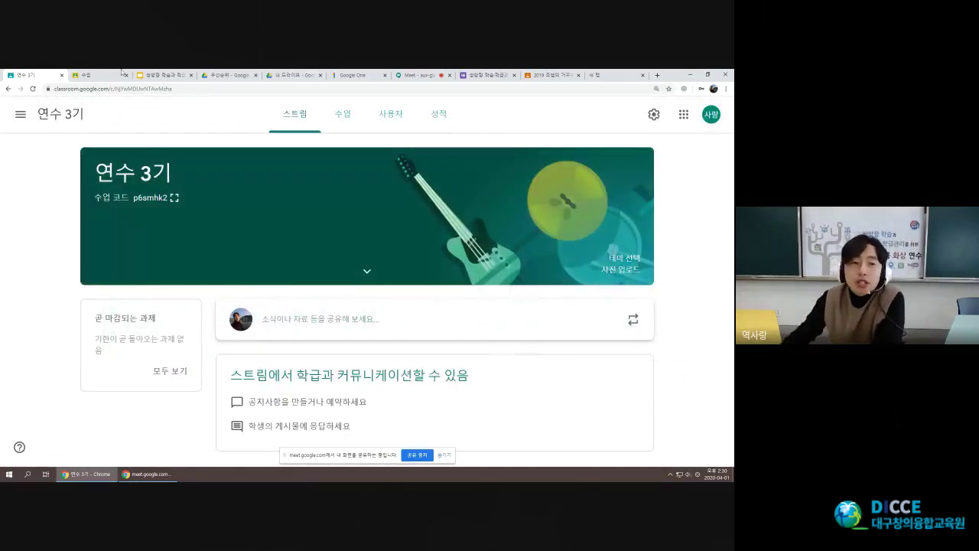
Switch to the Classroom home page of the second account and open the form for joining a class (수업 참여하기).
key("ctrl+Tab")
left_click(646, 115)
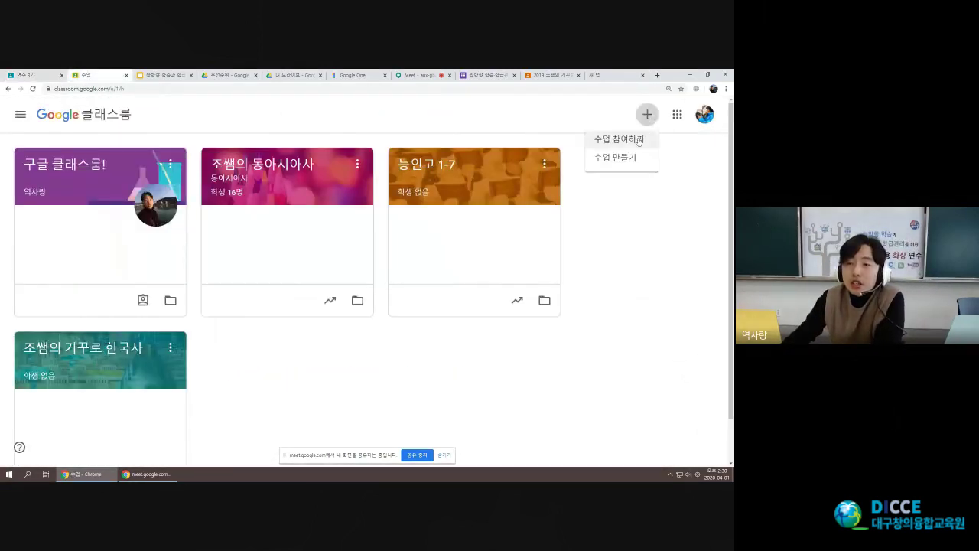
left_click(638, 140)
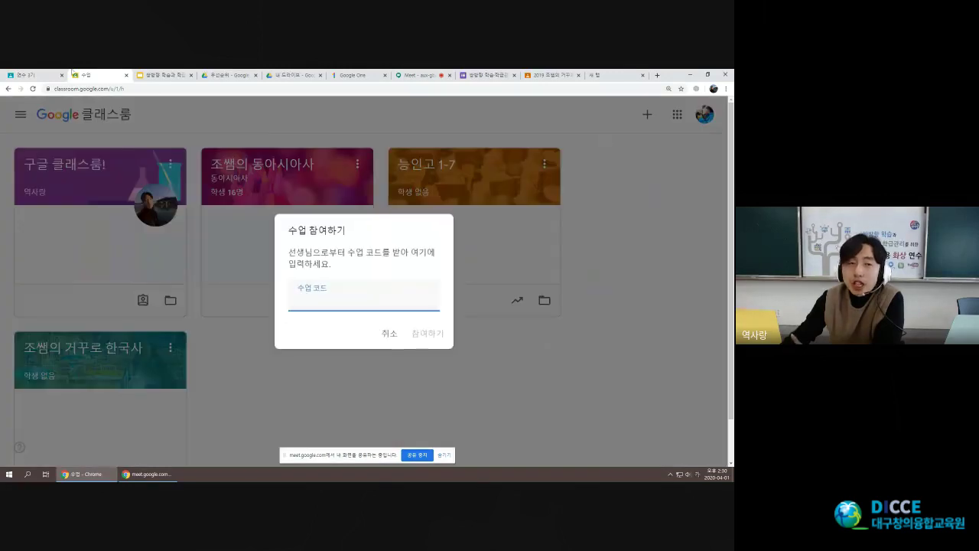
Return to the teacher's 연수 3기 page and show its class code in full screen.
left_click(43, 74)
left_click(175, 198)
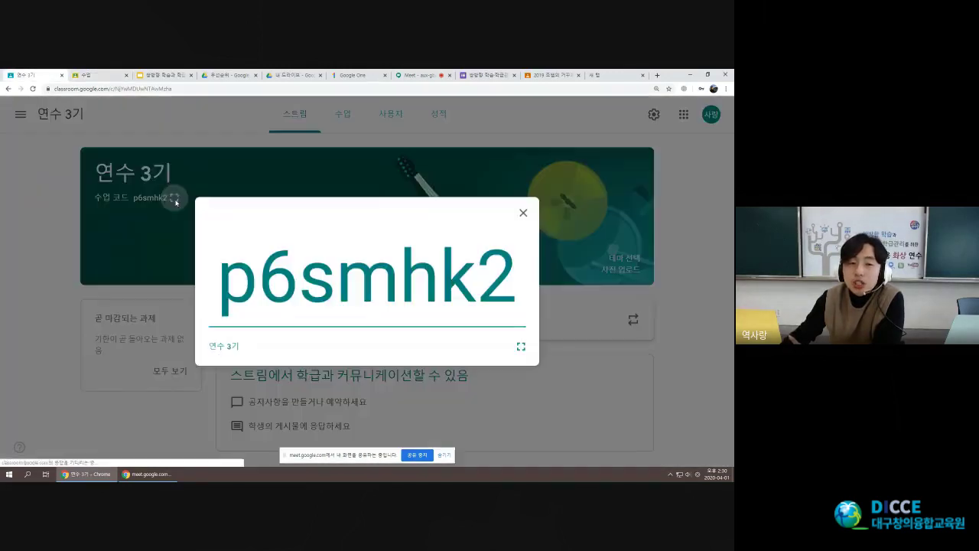
left_click_drag(219, 286, 517, 297)
left_click(512, 299)
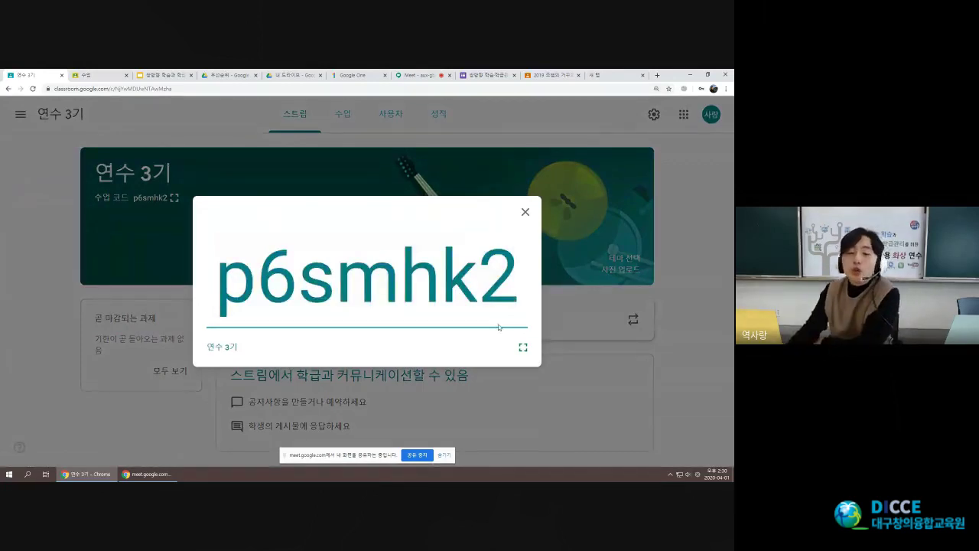
left_click(524, 346)
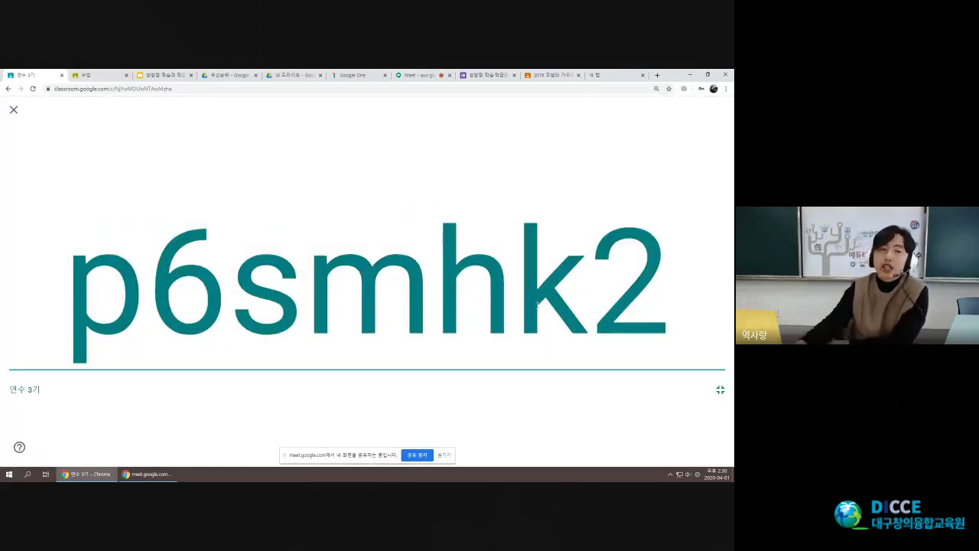
Go back to the second account's Classroom, dismiss the join form and reopen the options for joining or creating a class.
left_click(99, 75)
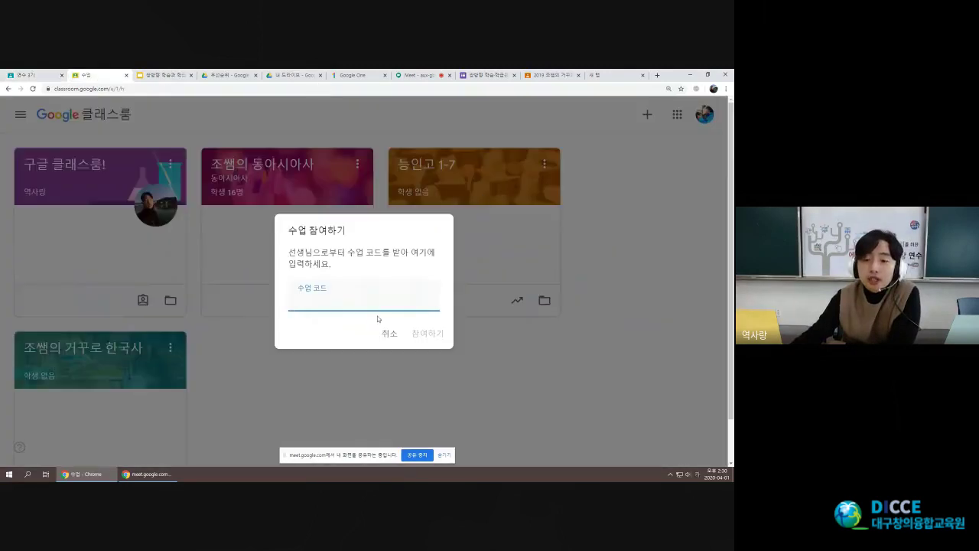
left_click(527, 208)
left_click(643, 120)
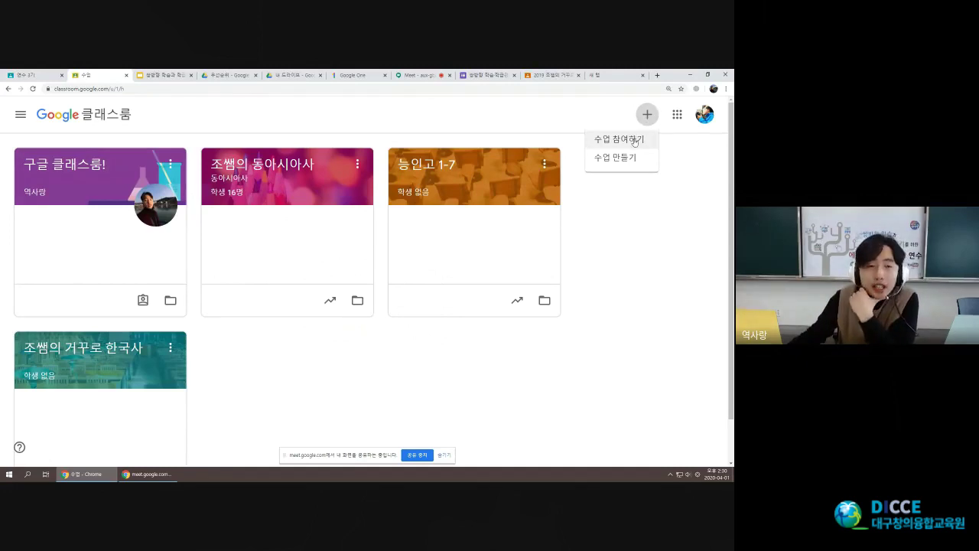
Copy the class code from the full-screen display of the teacher's 연수 3기 class.
left_click(29, 75)
left_click_drag(60, 284, 690, 299)
key("ctrl+c")
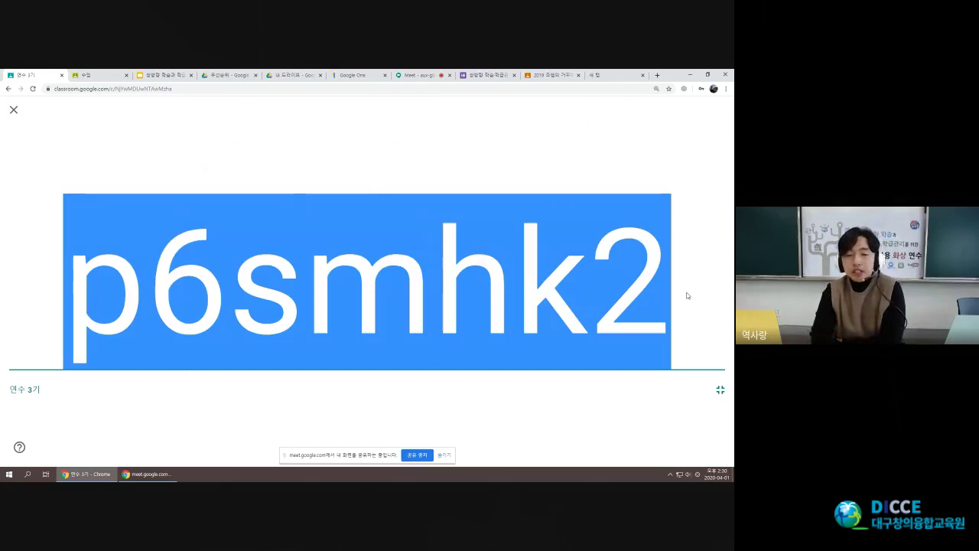
left_click(687, 296)
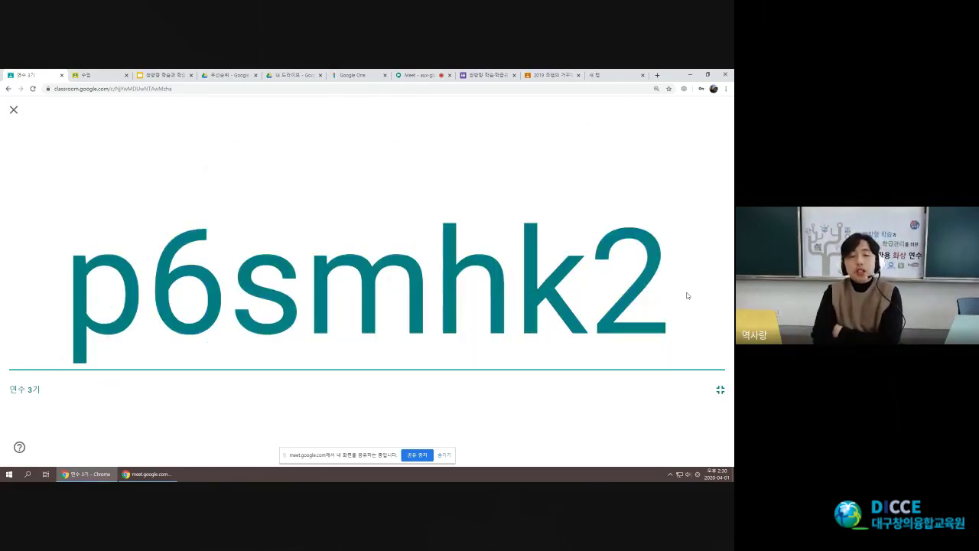
left_click_drag(688, 296, 123, 294)
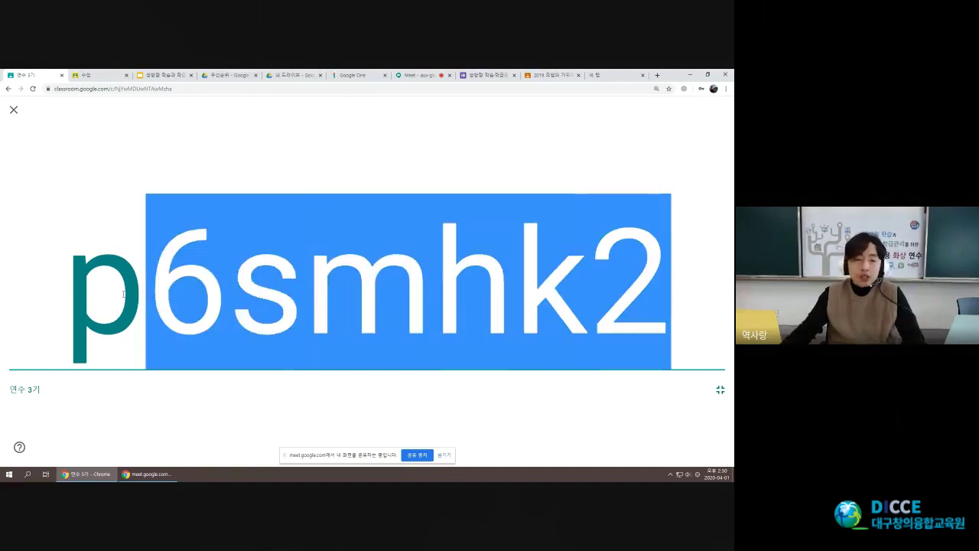
Switch to the Google Meet call and send the copied class code in the chat.
left_click(420, 74)
left_click(649, 454)
key("ctrl+v")
key("Return")
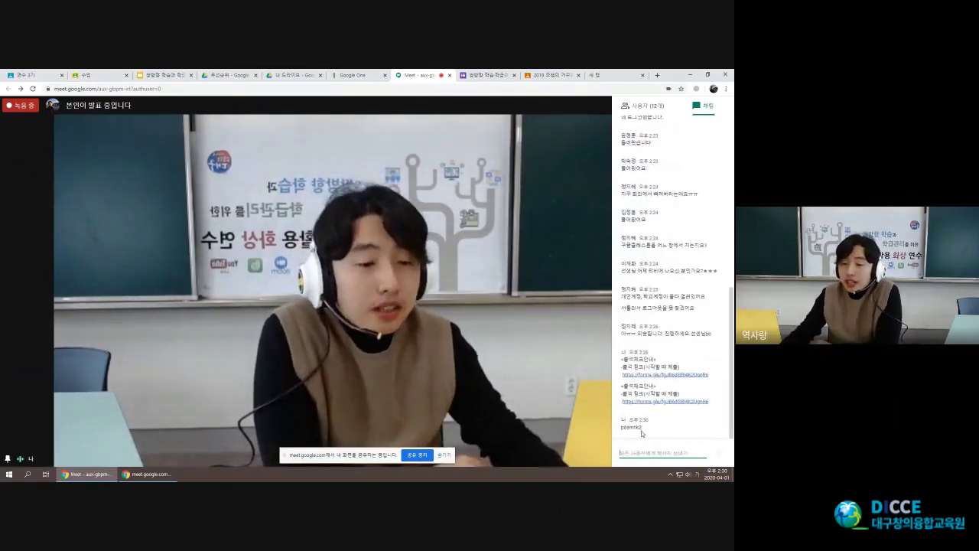
Join 연수 3기 from the second account by pasting the copied class code into the join form.
left_click(29, 75)
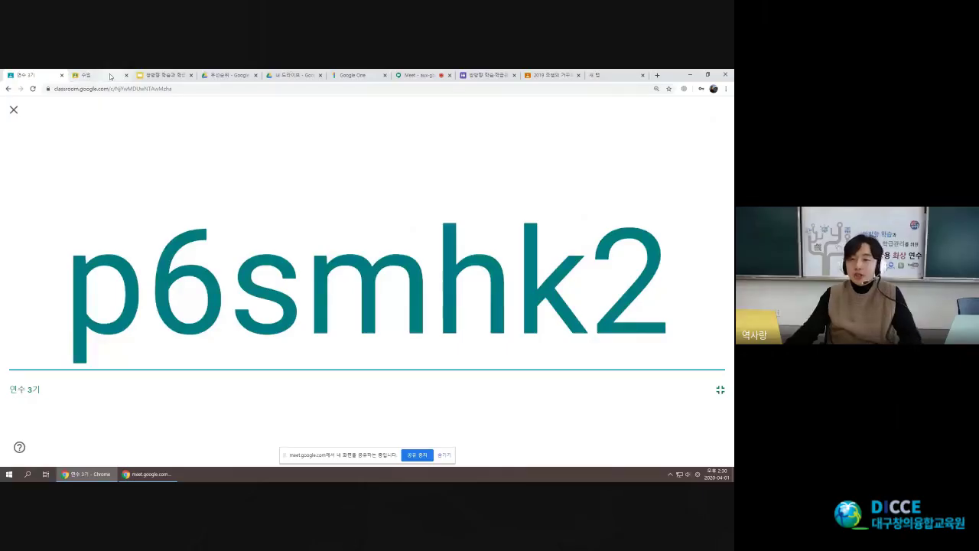
left_click(109, 77)
left_click(620, 138)
key("ctrl+v")
left_click(429, 335)
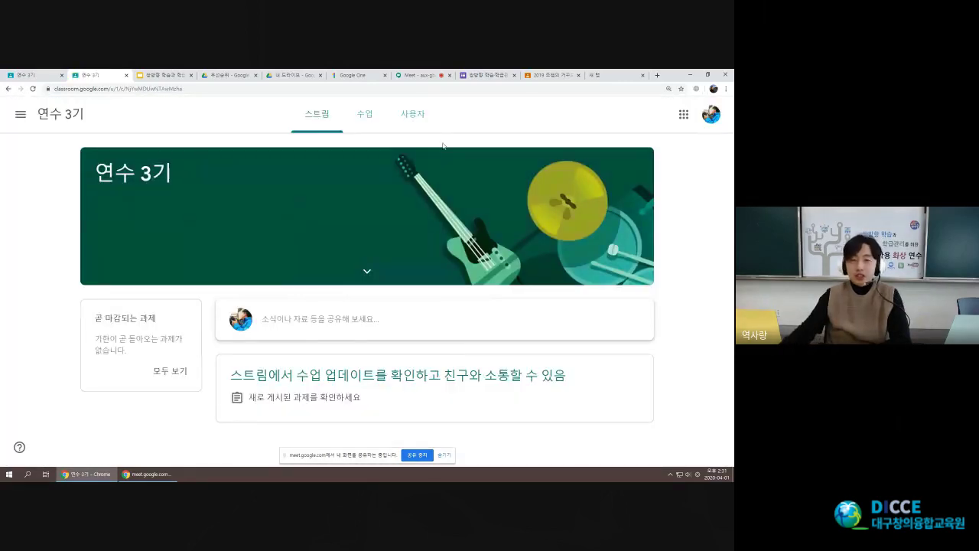
Open the people page (사용자) of 연수 3기 as a student and go through the classmates' names one by one.
left_click(413, 113)
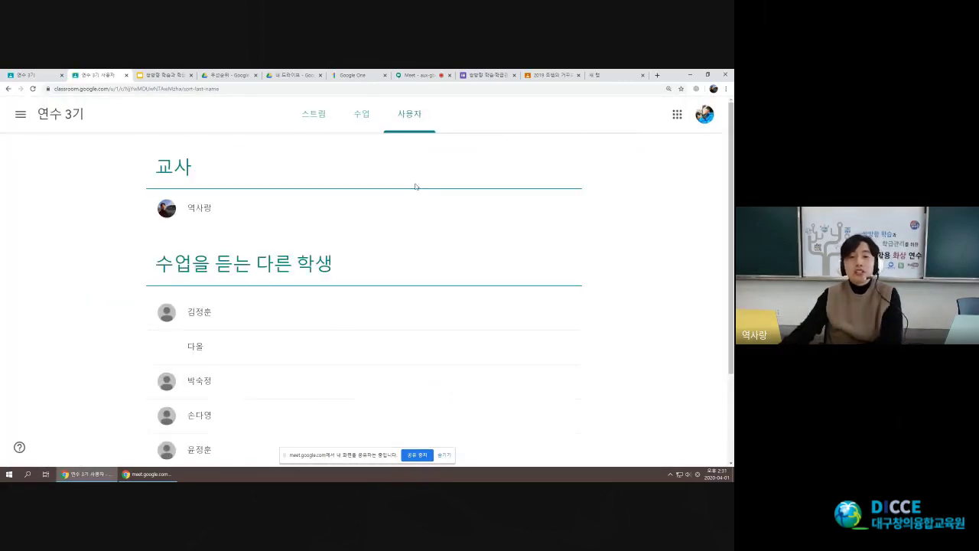
scroll(215, 280, "down", 2)
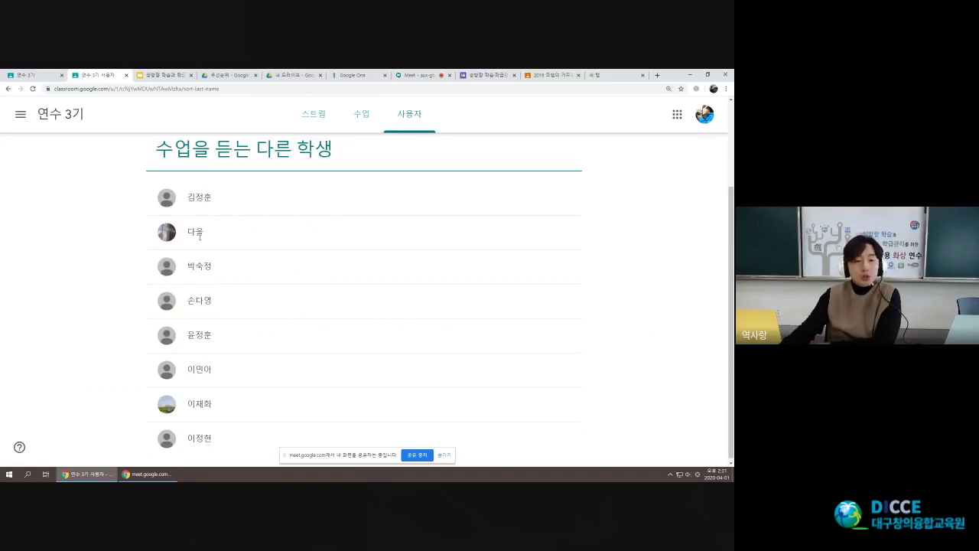
left_click_drag(190, 235, 225, 270)
left_click(224, 236)
left_click(225, 269)
left_click_drag(188, 301, 217, 302)
left_click(216, 306)
left_click_drag(192, 335, 223, 338)
left_click(224, 338)
left_click_drag(190, 366, 241, 370)
left_click(241, 371)
left_click_drag(188, 400, 234, 411)
left_click(234, 410)
left_click_drag(189, 435, 238, 440)
left_click(238, 440)
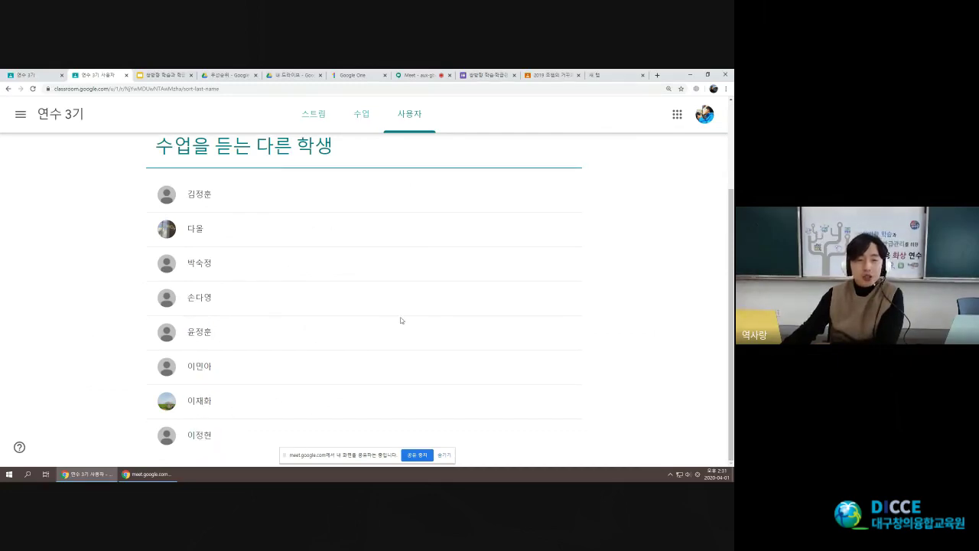
Point out the teacher section (교사) and the classmates section (수업을 듣는 다른 학생) on the people page.
scroll(407, 324, "up", 2)
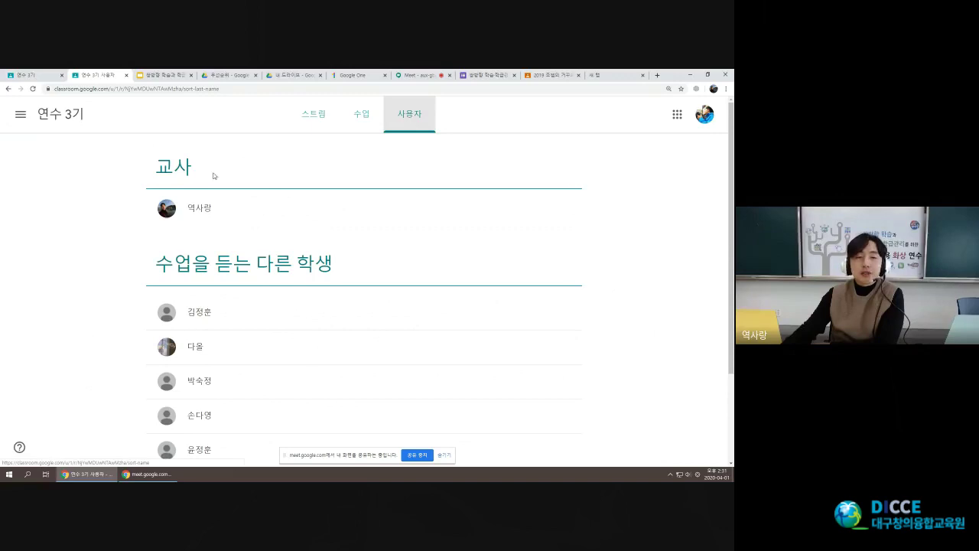
left_click_drag(152, 159, 252, 228)
left_click(251, 229)
left_click_drag(144, 268, 365, 382)
left_click(371, 362)
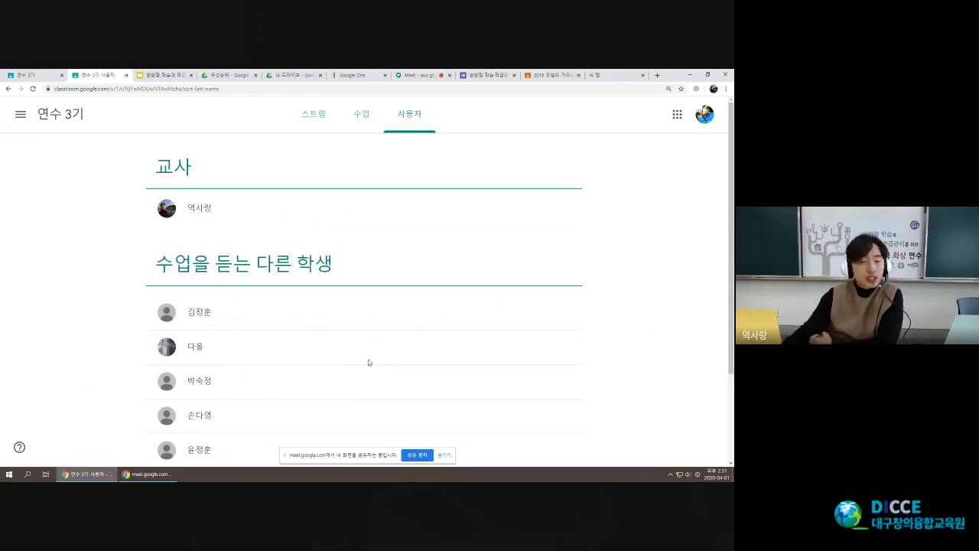
scroll(368, 362, "down", 2)
Check the Google Meet participant list, and return to the student list on the people page of 연수 3기.
left_click(405, 75)
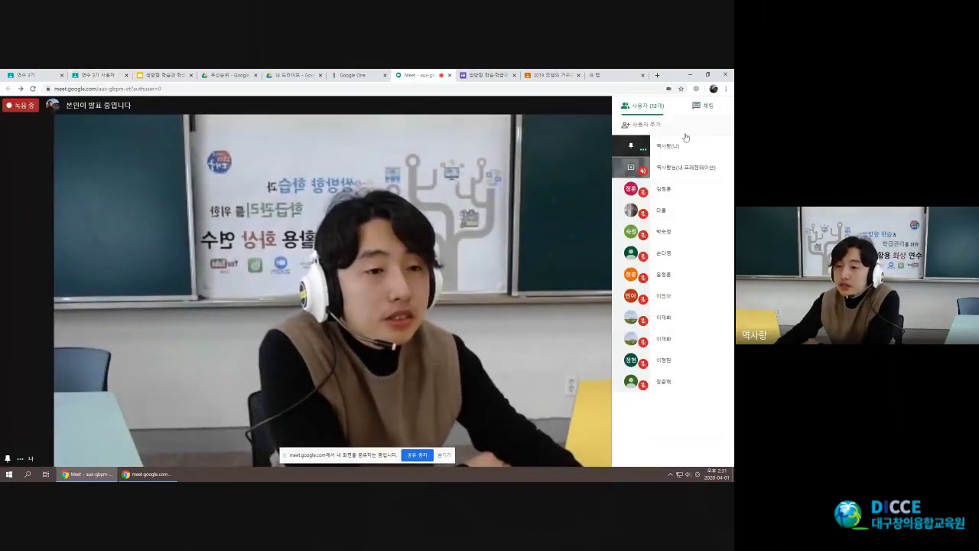
left_click(96, 75)
left_click(361, 113)
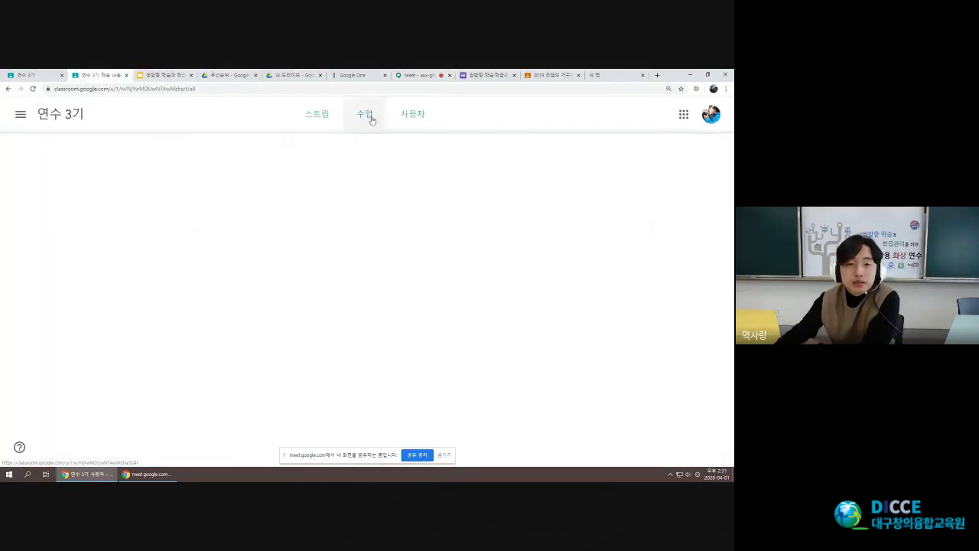
left_click(406, 115)
scroll(301, 280, "down", 3)
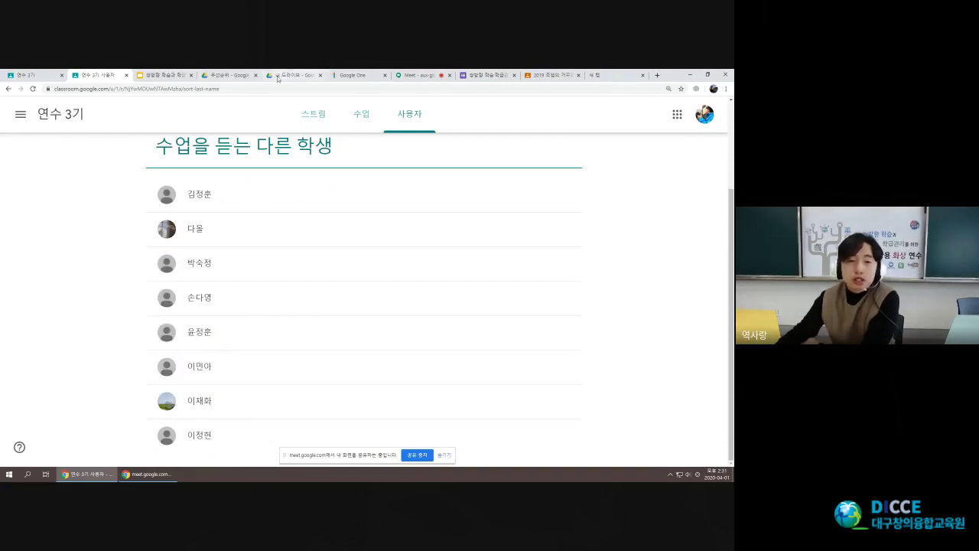
Move the Google Meet browser tab directly beside the student's 연수 3기 tab and return to the class's people page.
left_click(419, 75)
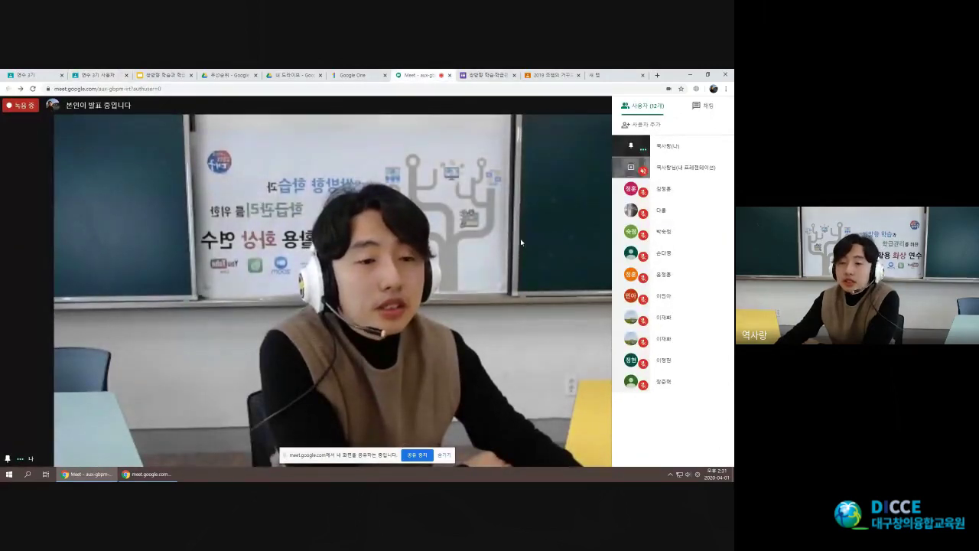
left_click(90, 74)
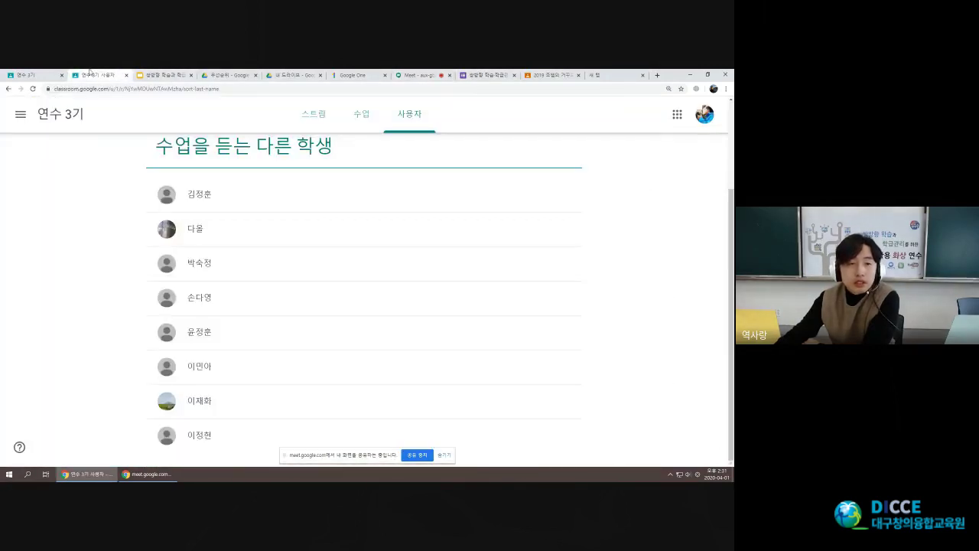
left_click_drag(419, 75, 113, 73)
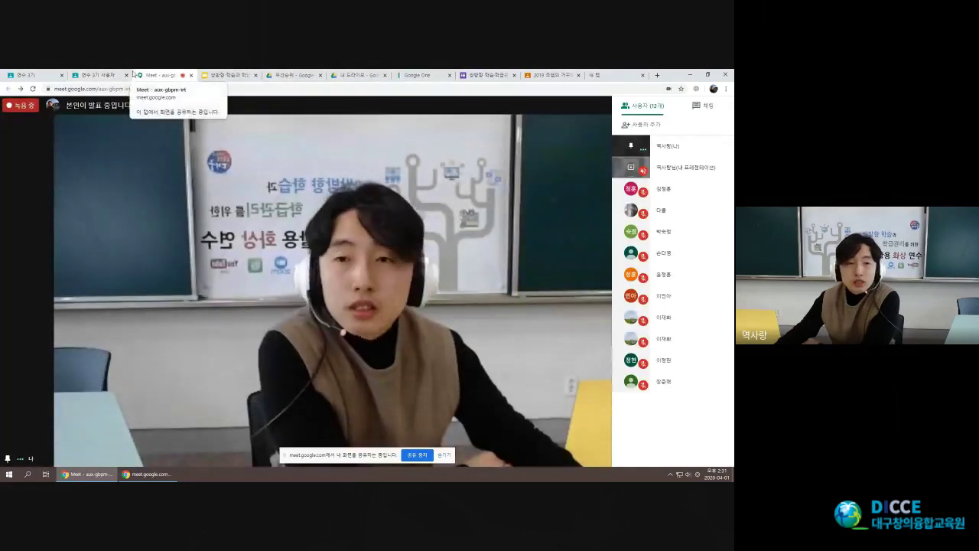
left_click(99, 73)
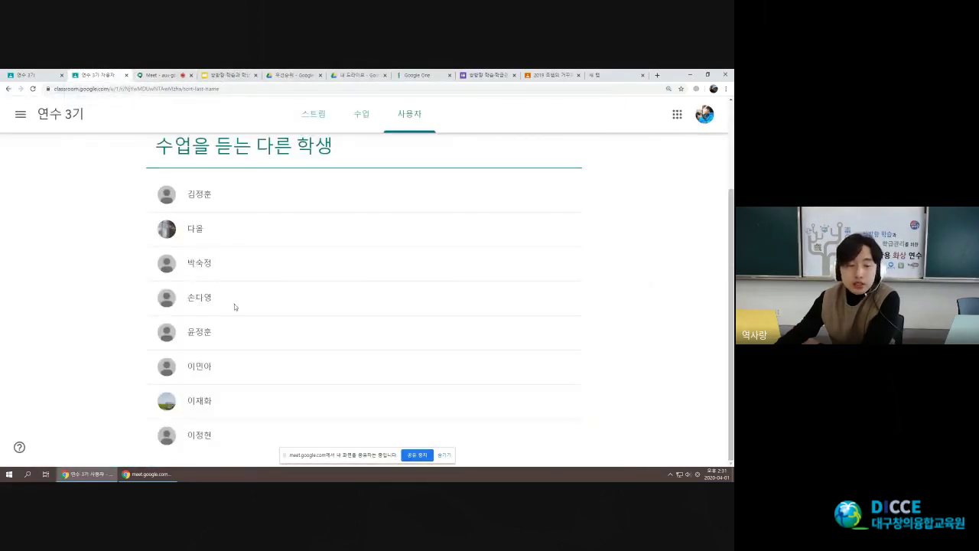
Compare the Google Meet participants with the 연수 3기 student list and highlight the classmates' names in the list.
left_click(174, 73)
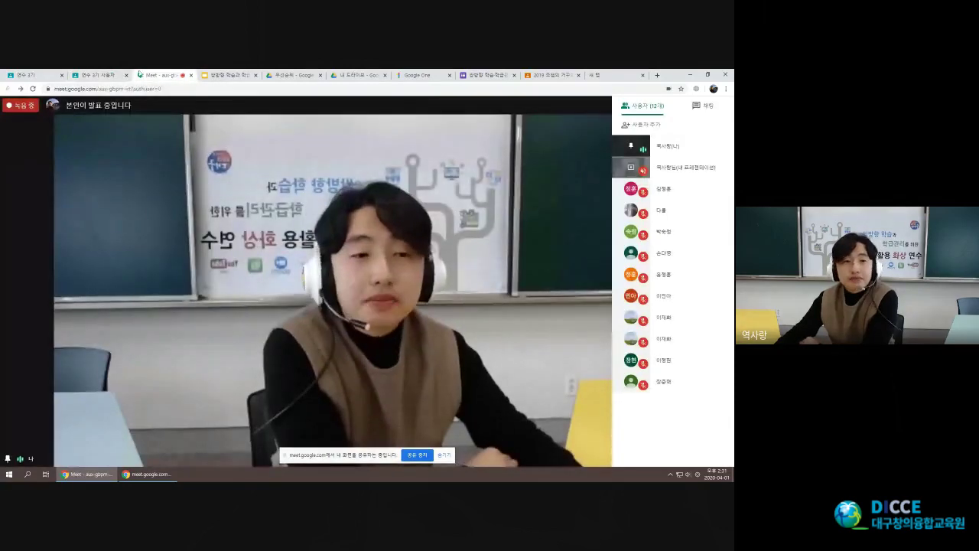
left_click(87, 73)
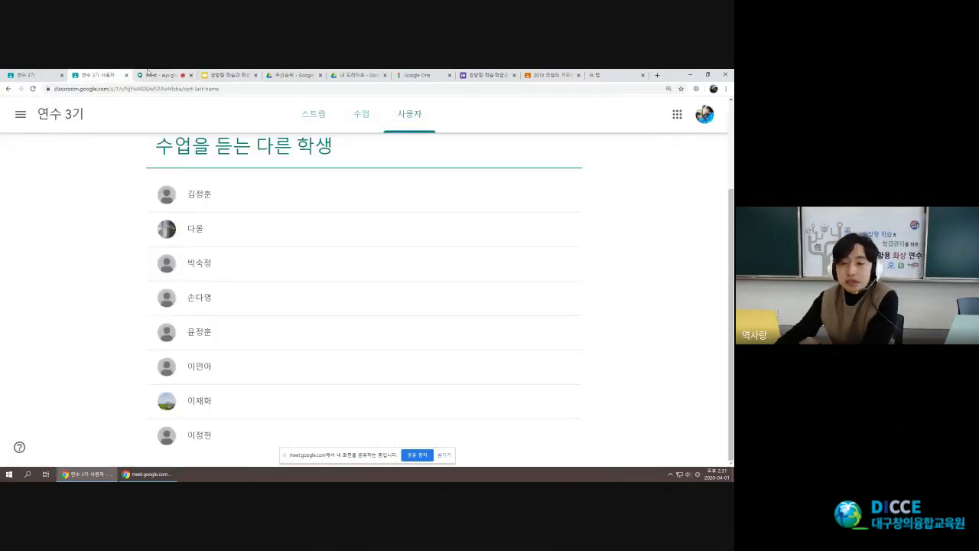
left_click(147, 74)
left_click(104, 73)
left_click_drag(153, 253, 247, 368)
left_click(243, 269)
left_click_drag(242, 205, 245, 438)
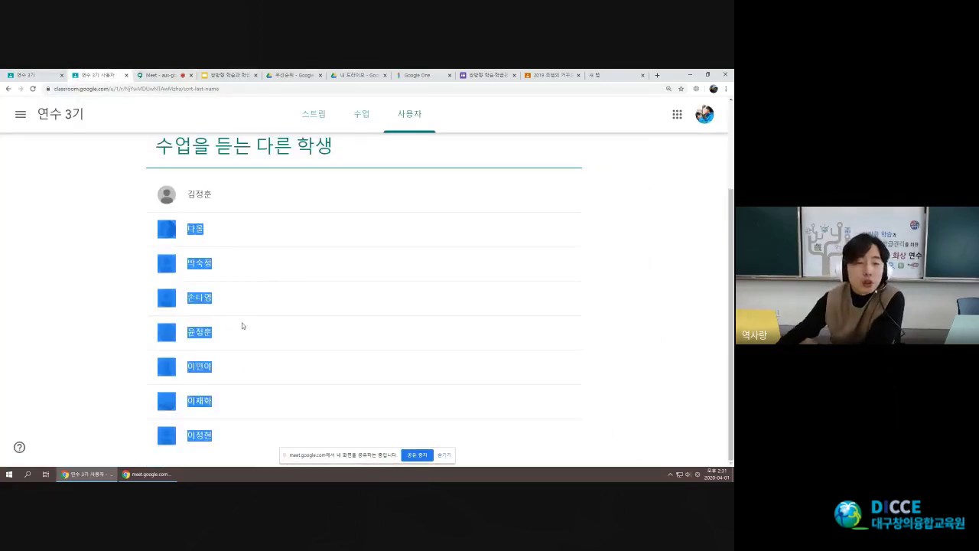
Look through the student's stream (스트림), classwork (수업) and people (사용자) pages of 연수 3기, and return to the stream.
left_click(242, 322)
scroll(242, 322, "up", 3)
left_click(313, 123)
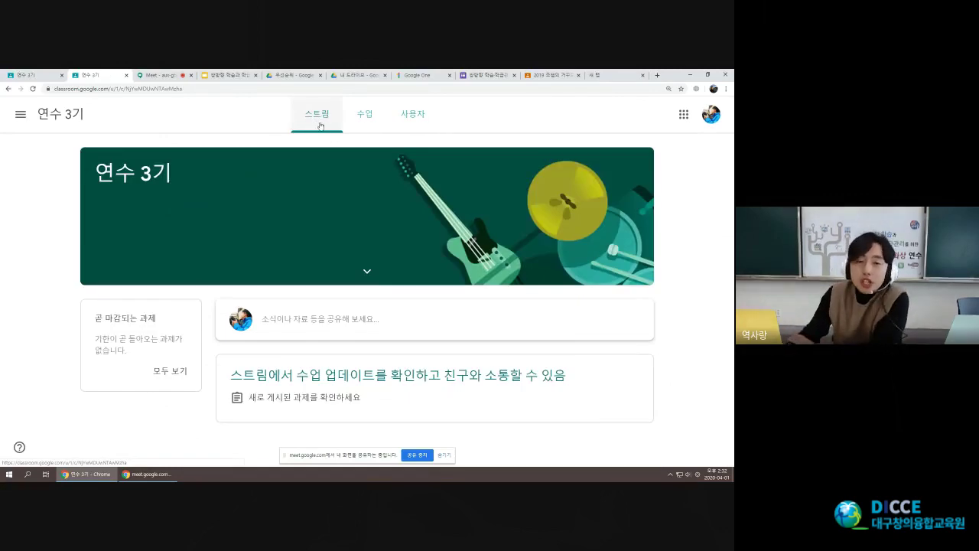
left_click(365, 115)
left_click(408, 120)
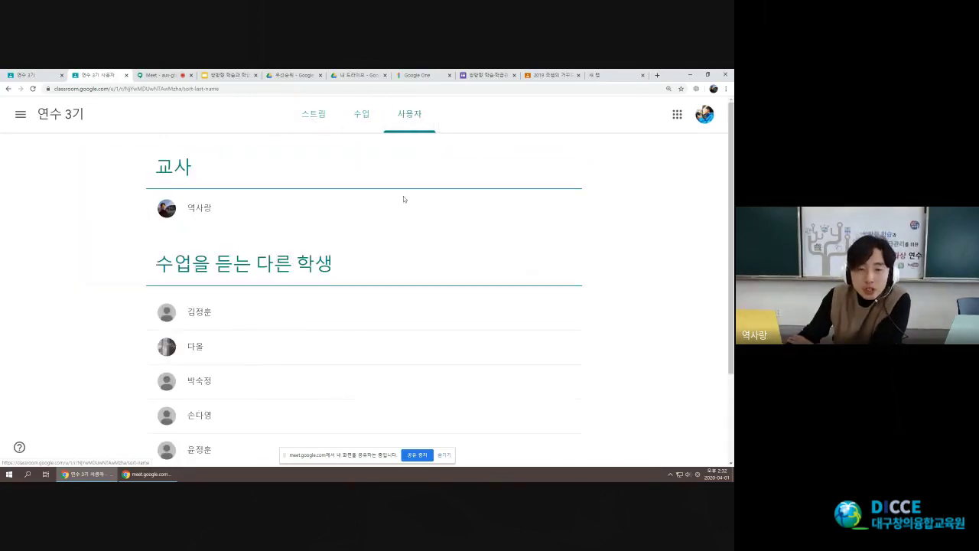
left_click(313, 120)
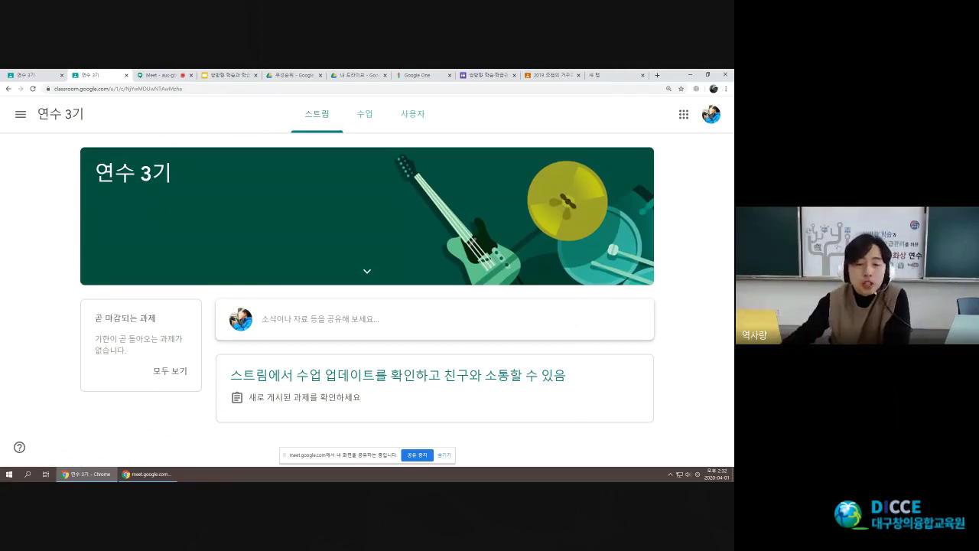
Point out the stream's guidance text and the upcoming assignments section (곧 마감되는 과제) on the student's stream page.
left_click_drag(248, 388, 440, 429)
left_click(446, 421)
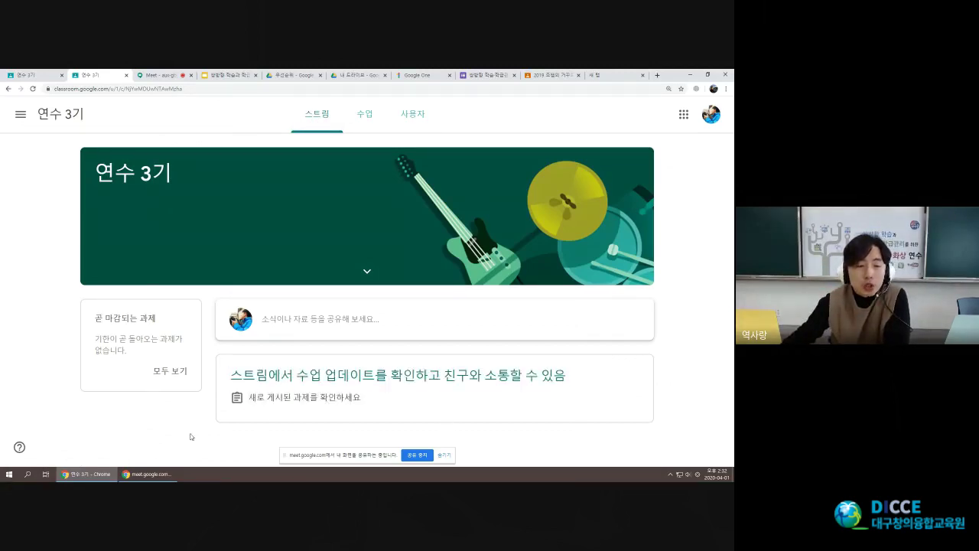
left_click_drag(95, 318, 176, 352)
left_click(173, 354)
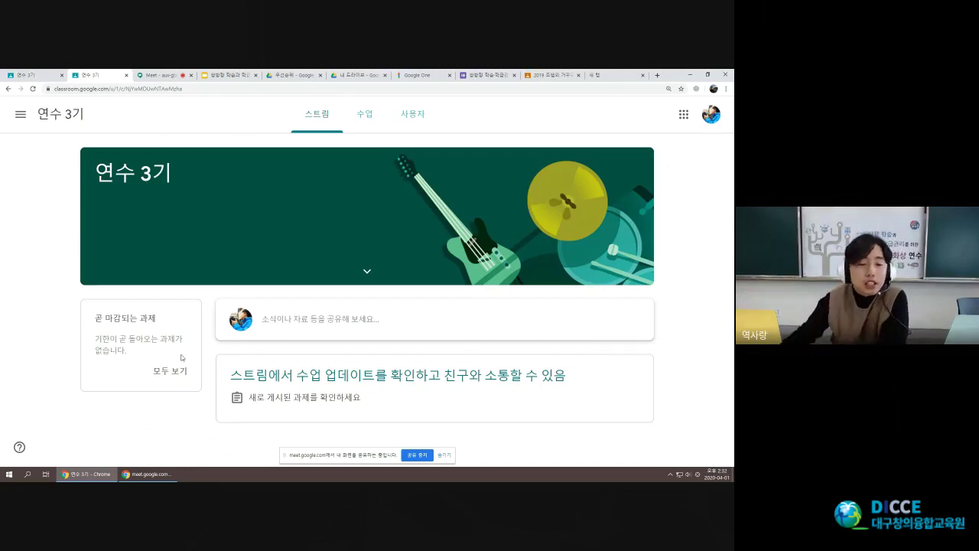
left_click_drag(132, 354, 92, 321)
left_click(92, 321)
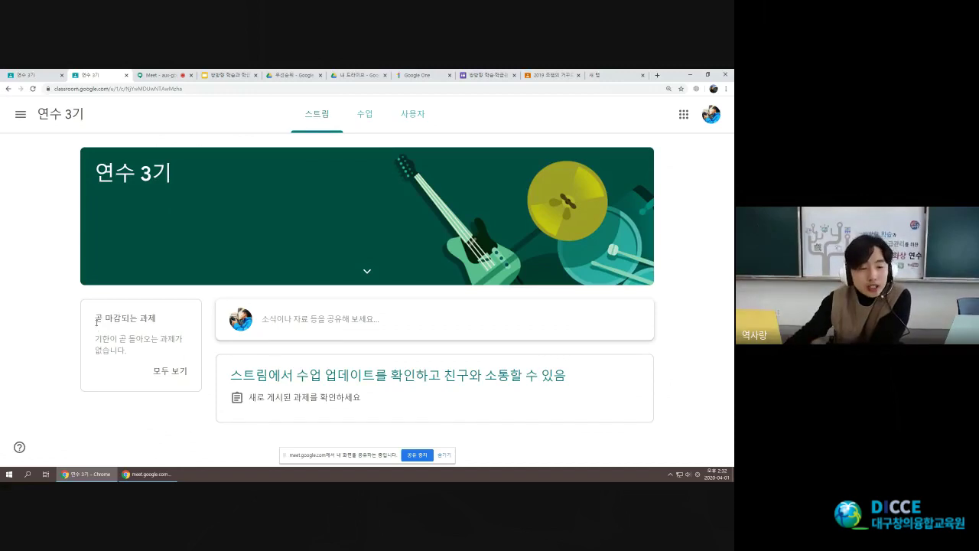
left_click_drag(139, 359, 93, 323)
left_click(93, 323)
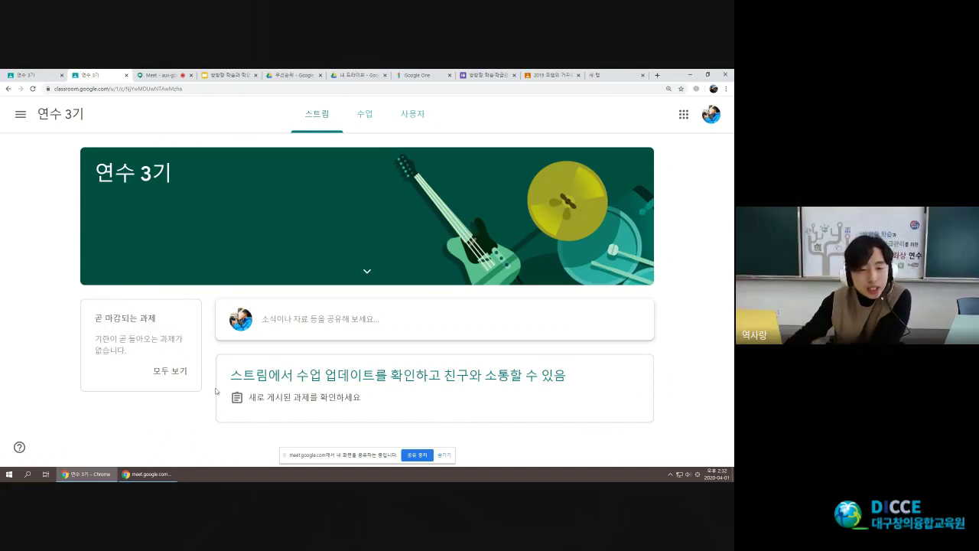
left_click_drag(236, 375, 372, 402)
left_click(372, 402)
Post the message 안녕하세요 to the 연수 3기 stream as the student.
left_click(321, 325)
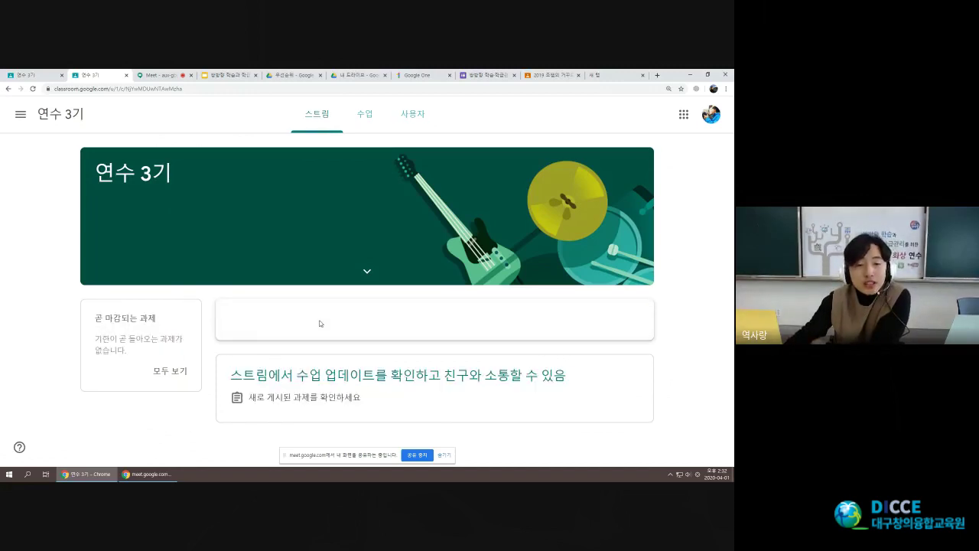
type("안녕하세")
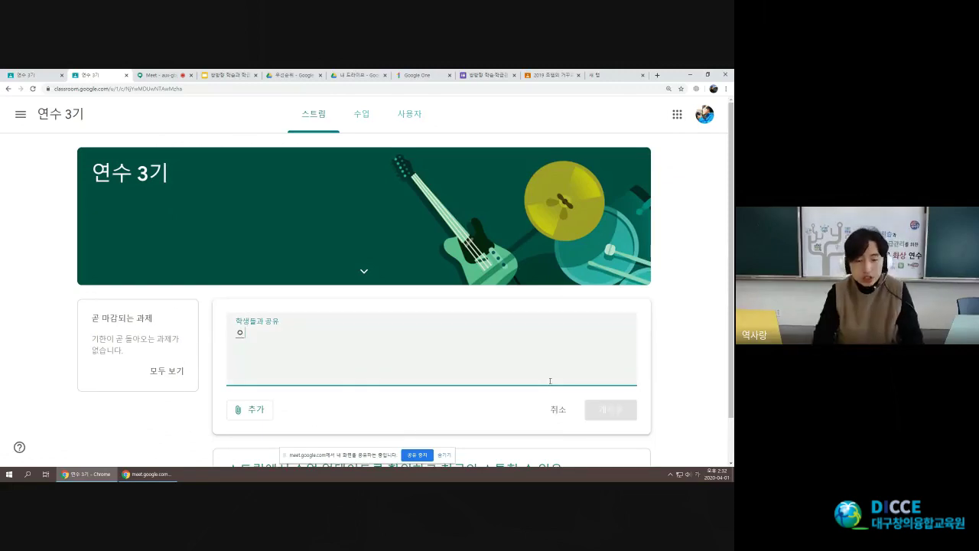
type("ㅇㅅ")
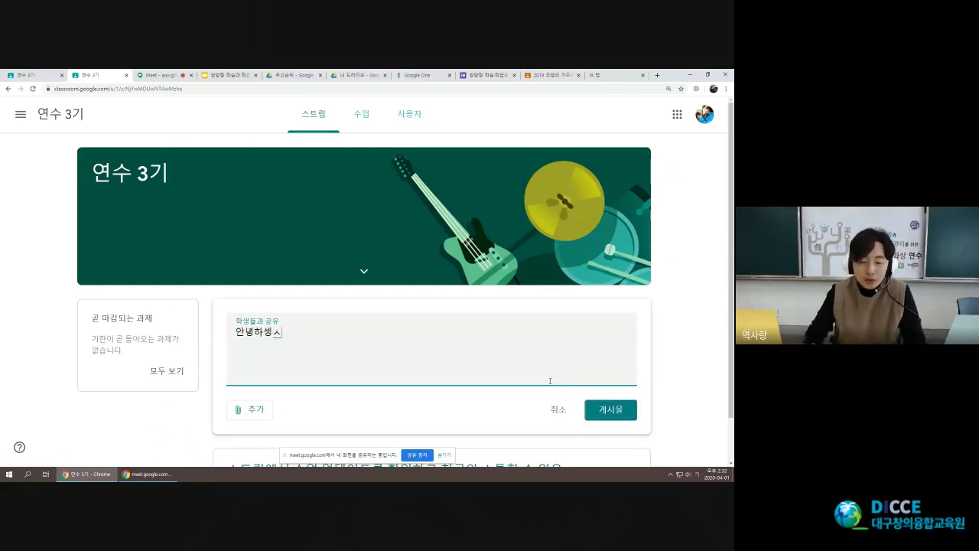
type("ㅔ요")
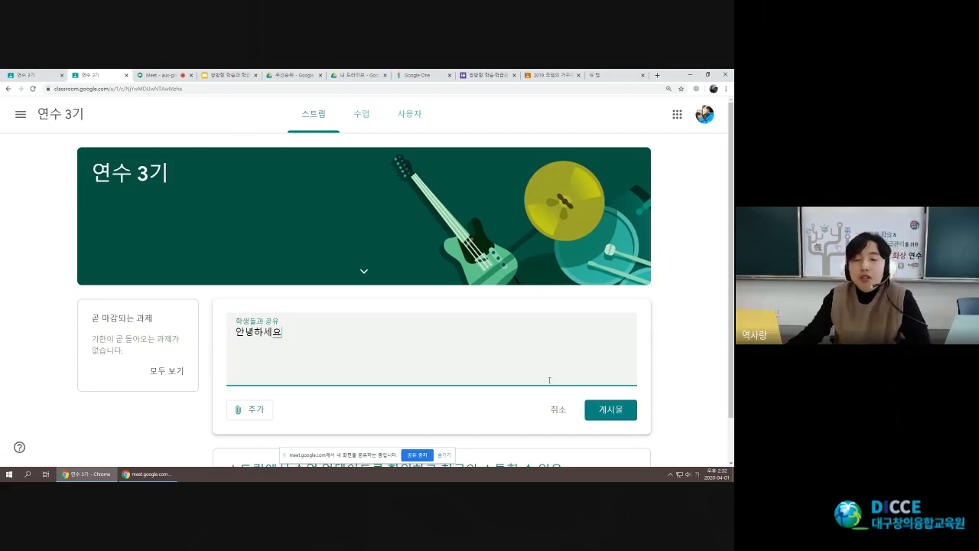
left_click(610, 410)
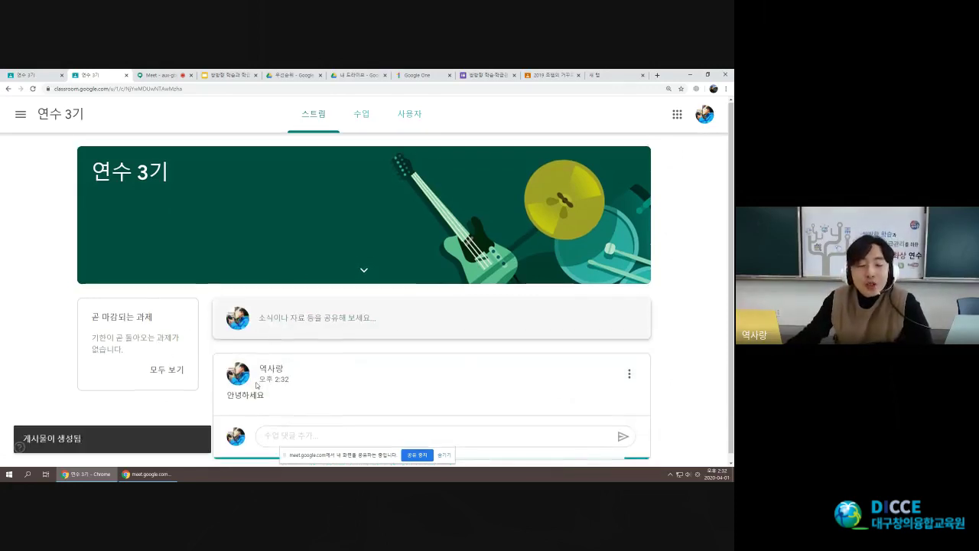
Close the enlarged class code in the teacher's 연수 3기 tab and look at the announcement form without posting anything.
left_click(34, 75)
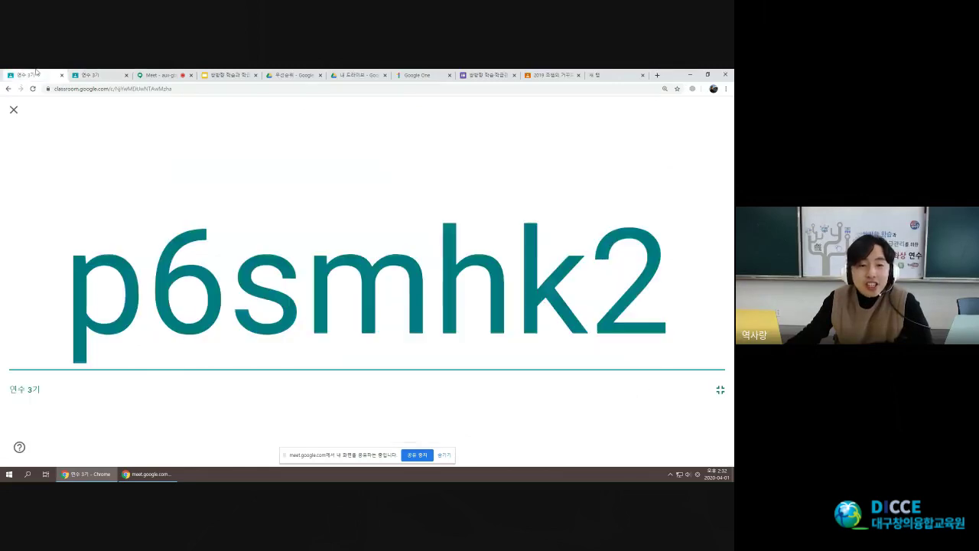
left_click(13, 111)
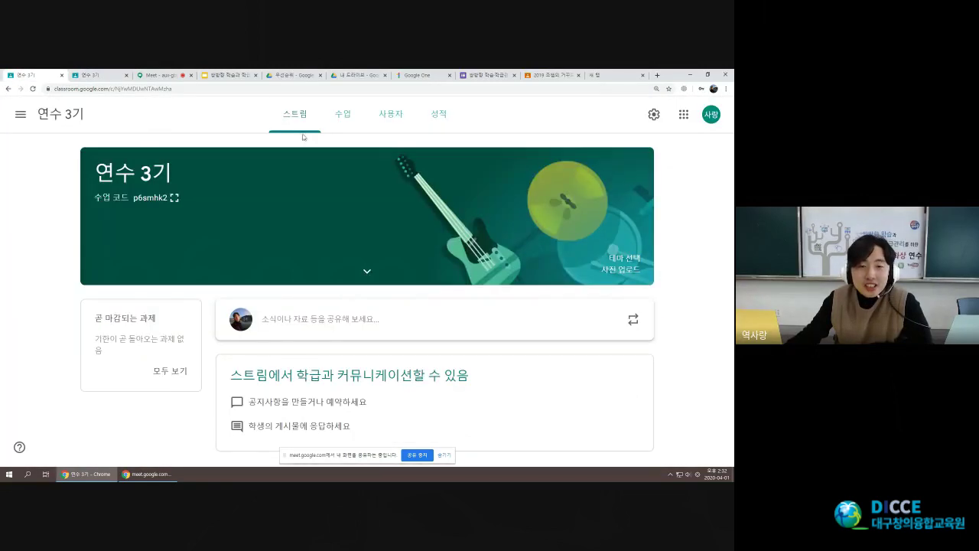
left_click(327, 123)
left_click(81, 120)
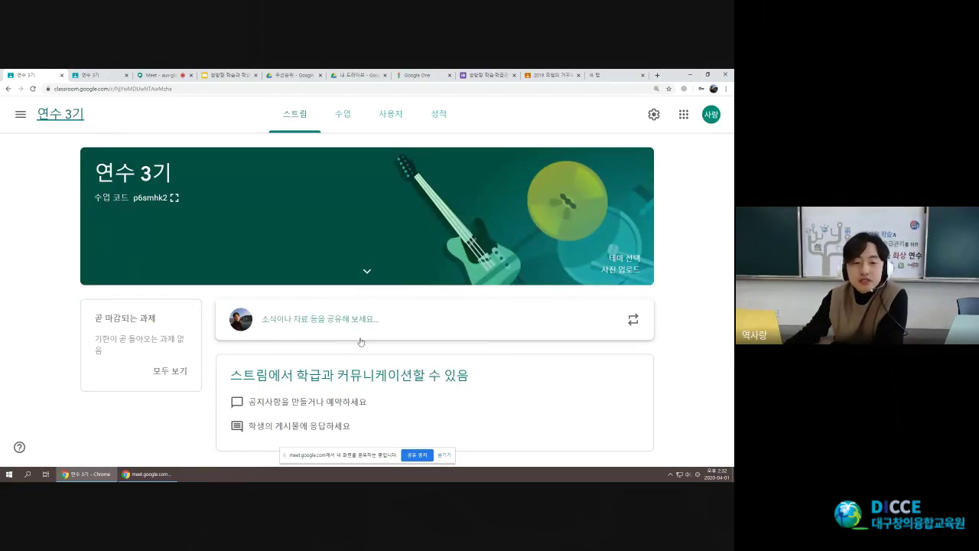
left_click(334, 316)
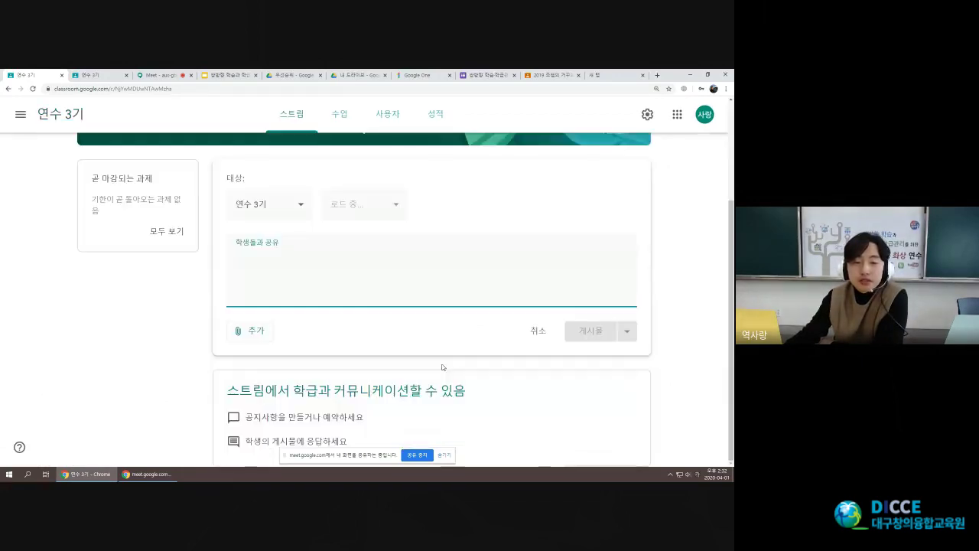
left_click(538, 331)
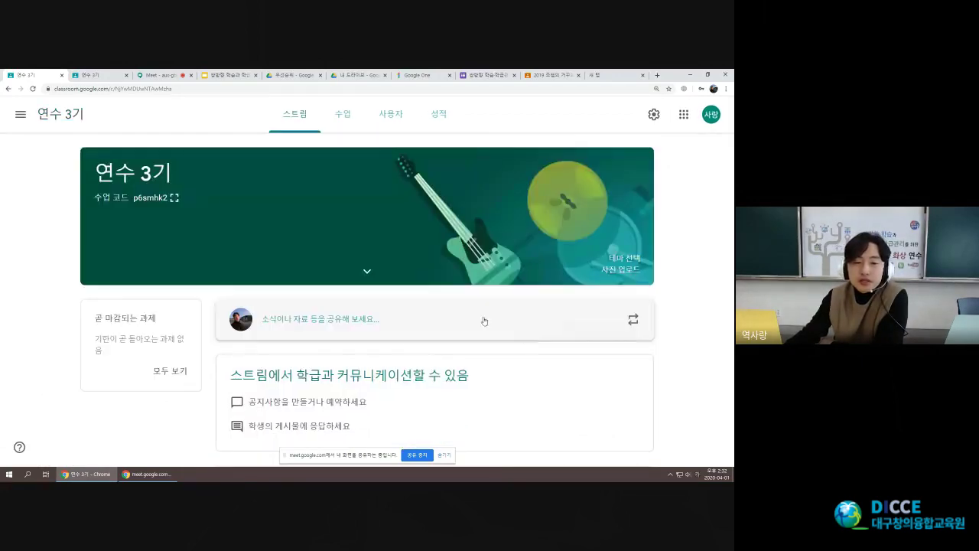
Open the classwork page (수업) in both the teacher's and the student's tab to compare them, and return to the student's stream.
left_click(339, 114)
left_click(93, 75)
left_click(362, 114)
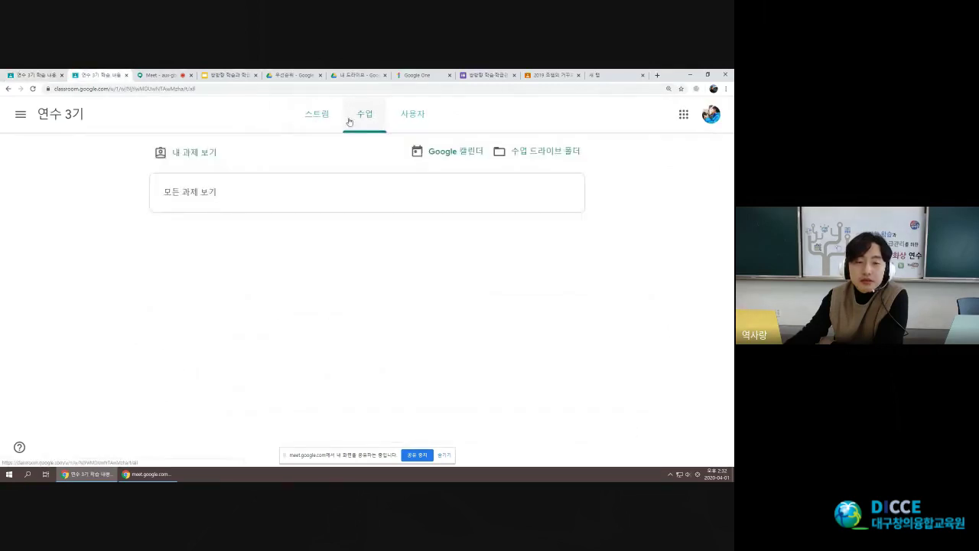
left_click(321, 116)
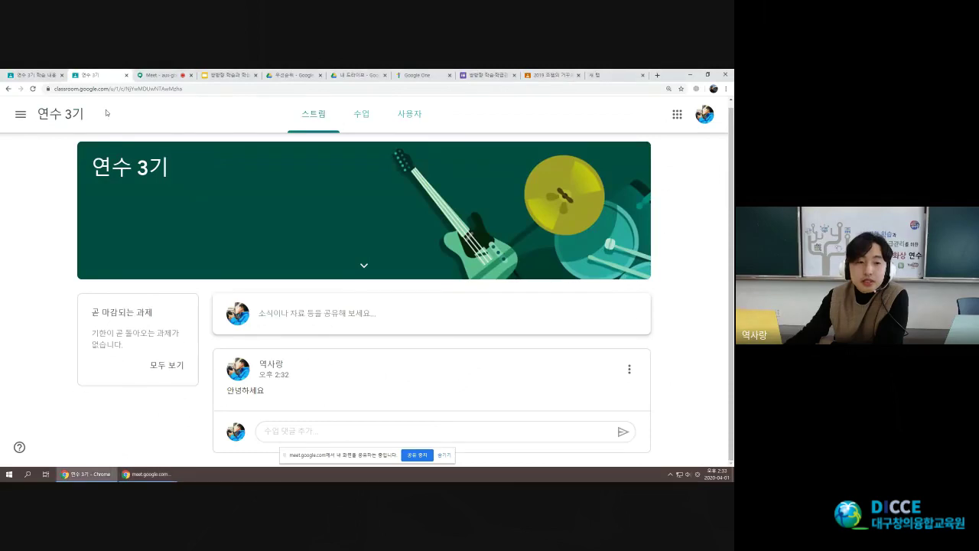
Load the stream update, highlight the classmate's 안녕하세요 post, and show the sharing form without posting.
left_click(442, 148)
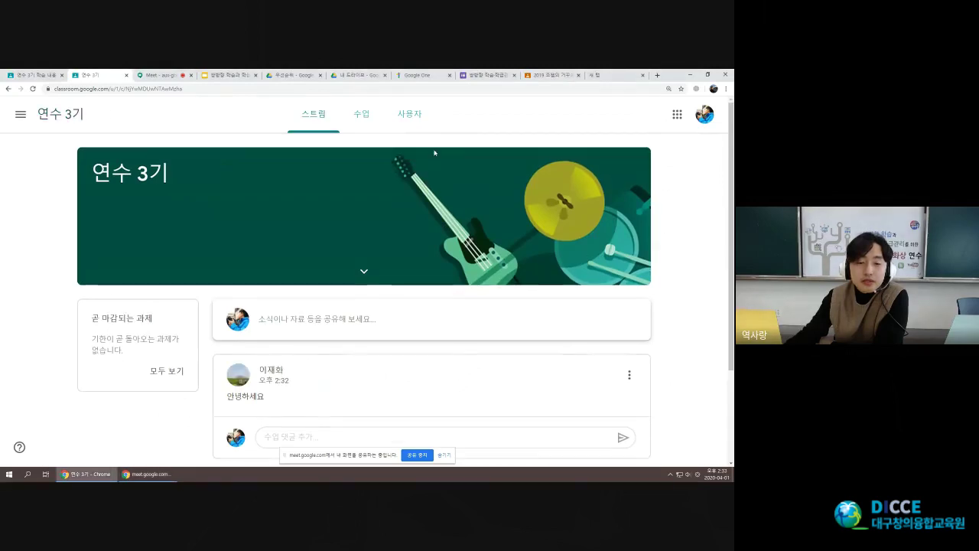
left_click_drag(229, 399, 293, 403)
left_click(299, 400)
scroll(299, 398, "down", 3)
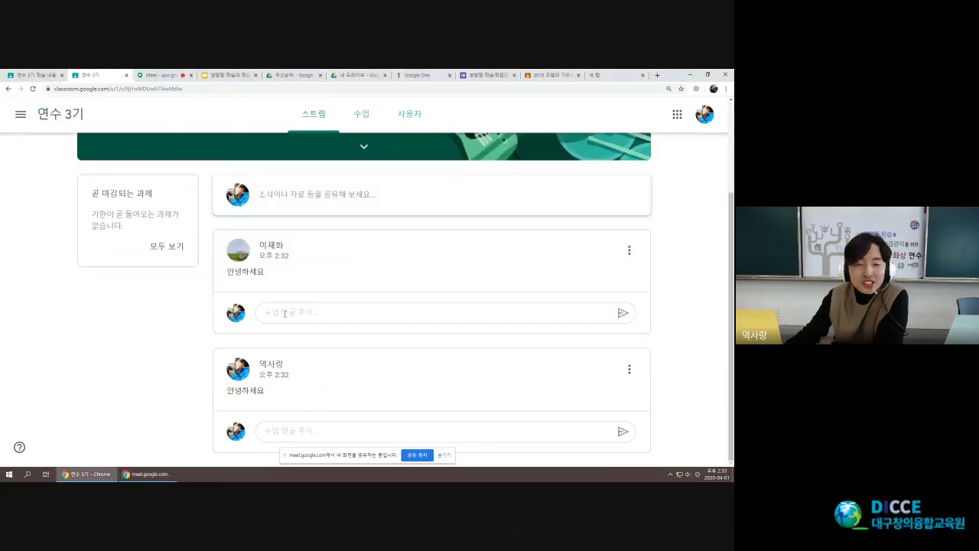
scroll(344, 264, "up", 1)
left_click(358, 245)
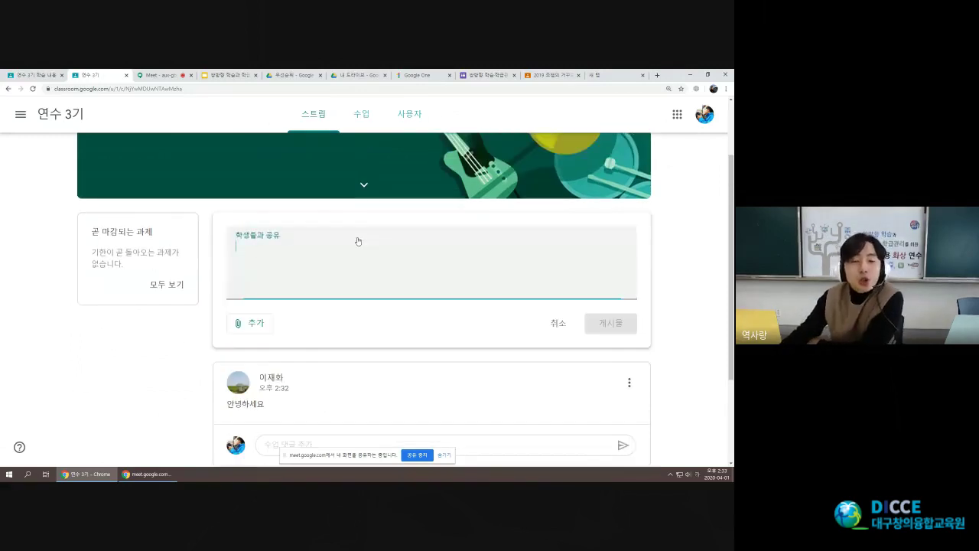
left_click(561, 322)
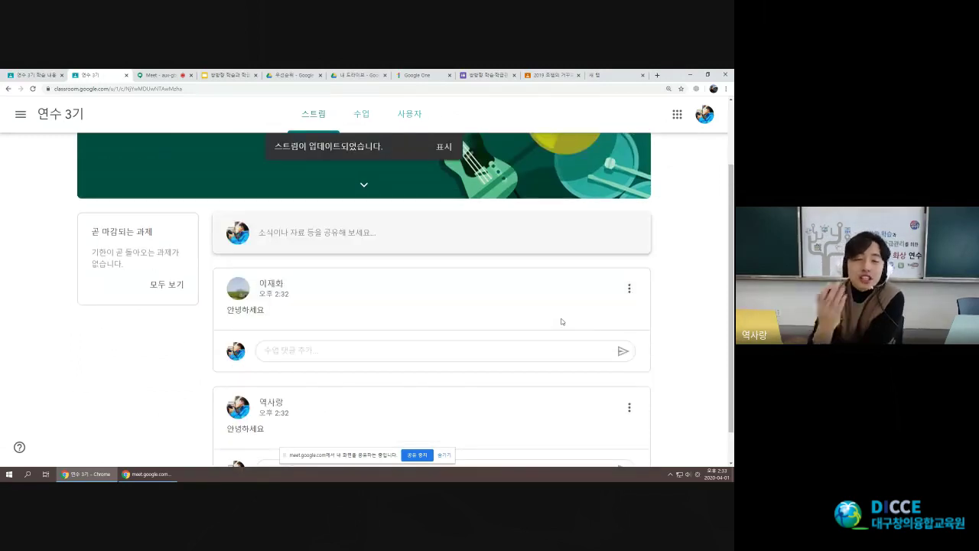
Load the updated stream and read through the classmates' new greeting posts.
left_click(444, 147)
scroll(372, 377, "down", 2)
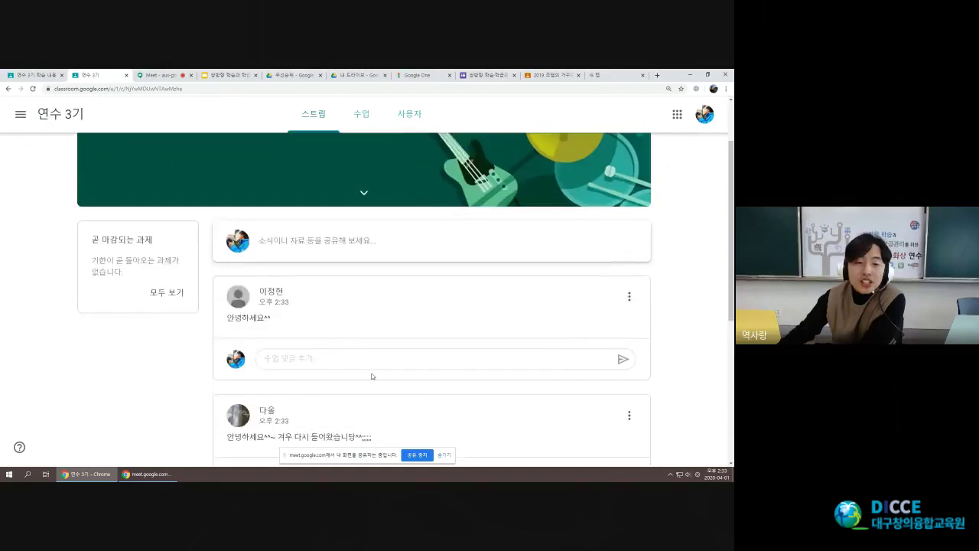
scroll(373, 376, "down", 1)
left_click_drag(225, 281, 299, 284)
left_click(299, 286)
scroll(205, 377, "down", 6)
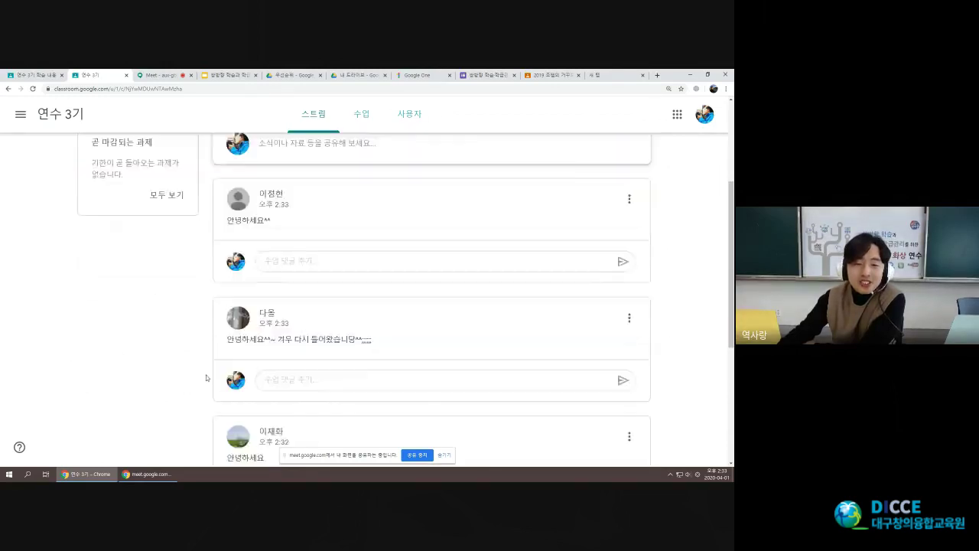
scroll(182, 369, "up", 2)
mouse_move(222, 252)
left_mouse_down()
mouse_move(398, 258)
mouse_move(227, 247)
left_mouse_up()
left_click(179, 256)
scroll(179, 256, "up", 5)
scroll(383, 173, "down", 2)
Show where to write a post, cancel it, load the latest stream update, and highlight the greeting 안녕하세요~ 반가워요.
left_click(384, 173)
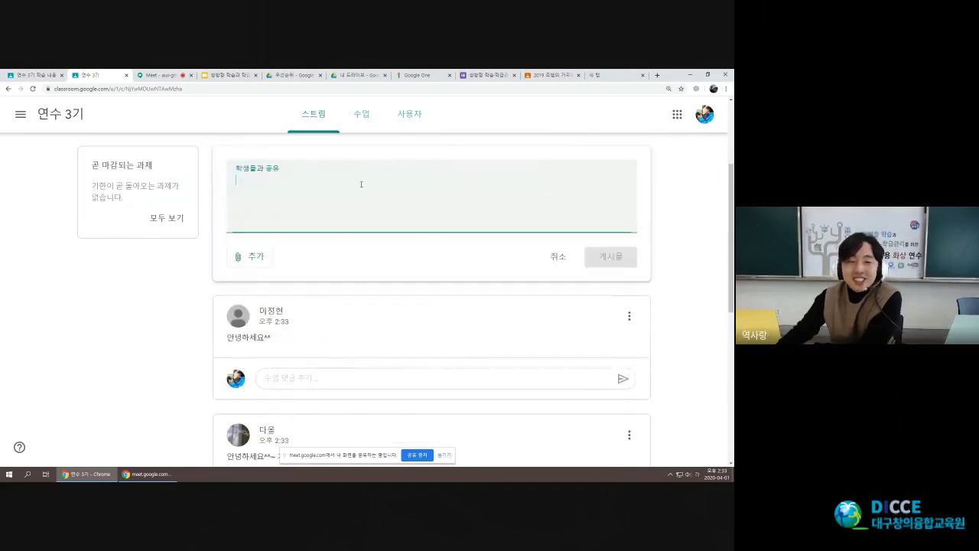
left_click(529, 250)
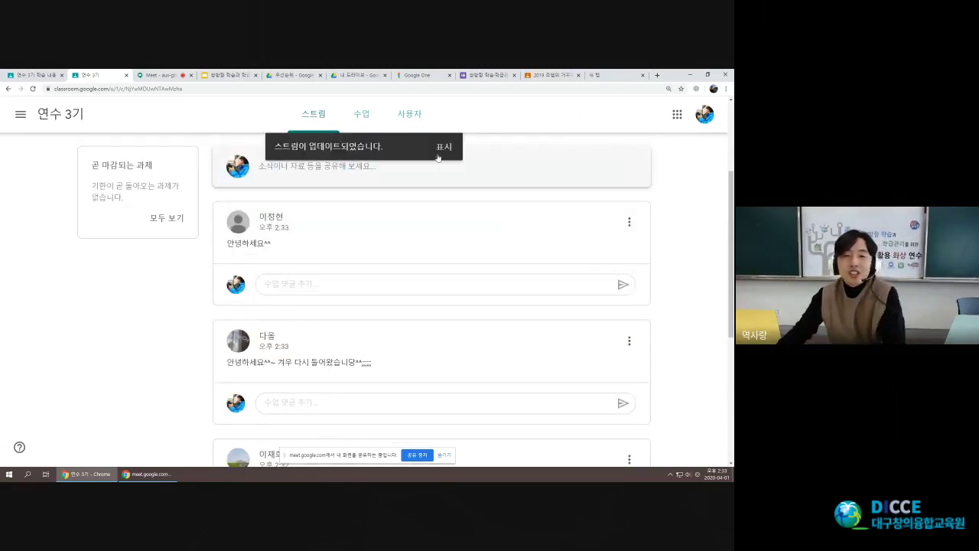
left_click(446, 148)
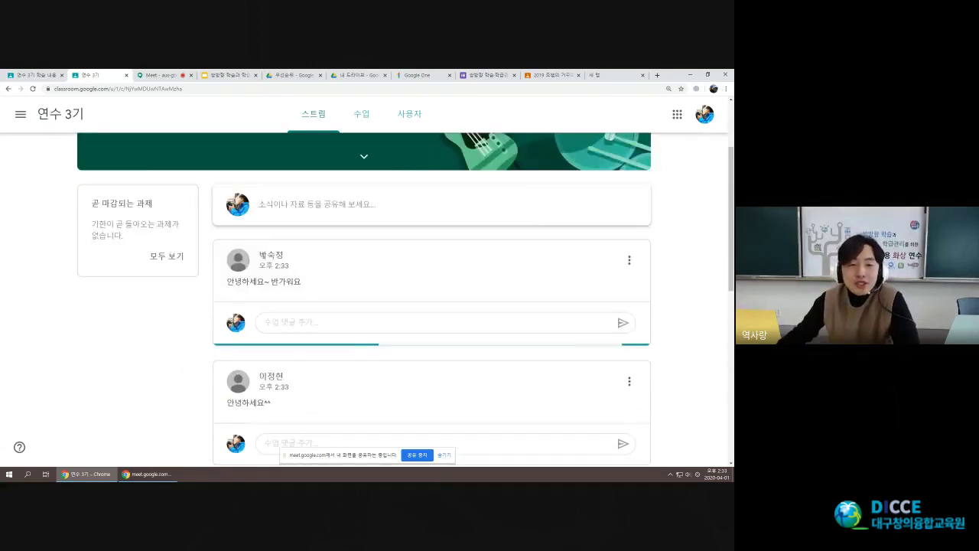
left_click_drag(318, 283, 221, 291)
left_click(208, 286)
left_click(319, 292)
left_click(318, 288)
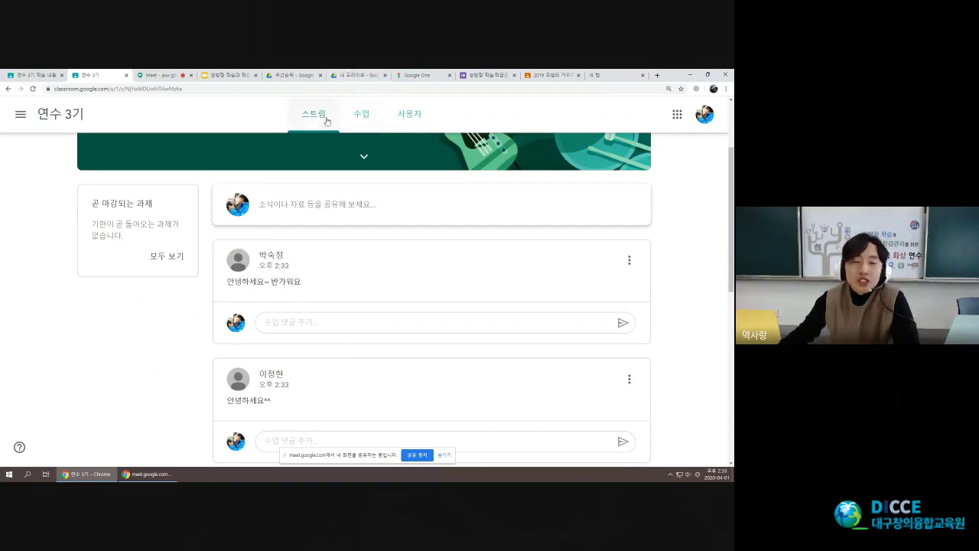
scroll(426, 261, "up", 3)
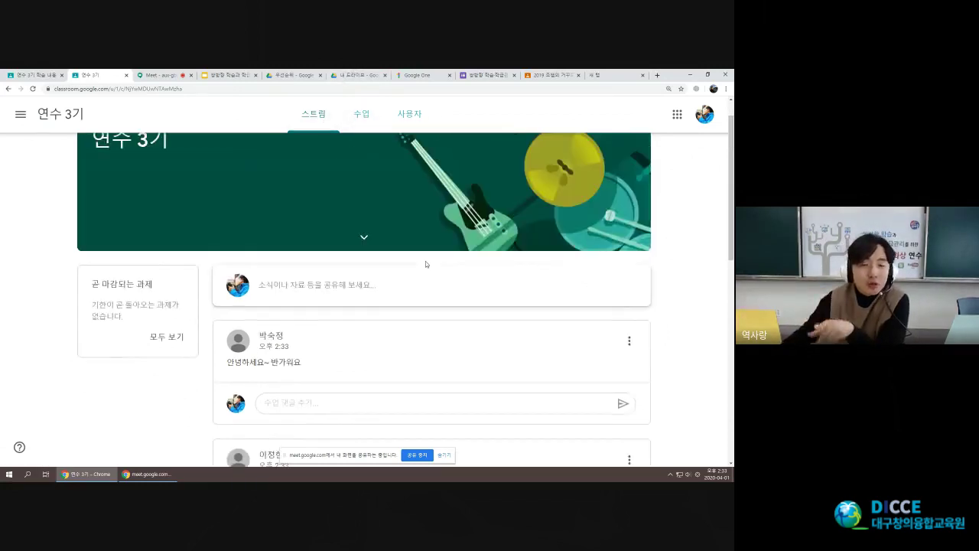
Open the student's classwork page (수업) and point out the assignment area 모든 과제 보기.
left_click(365, 119)
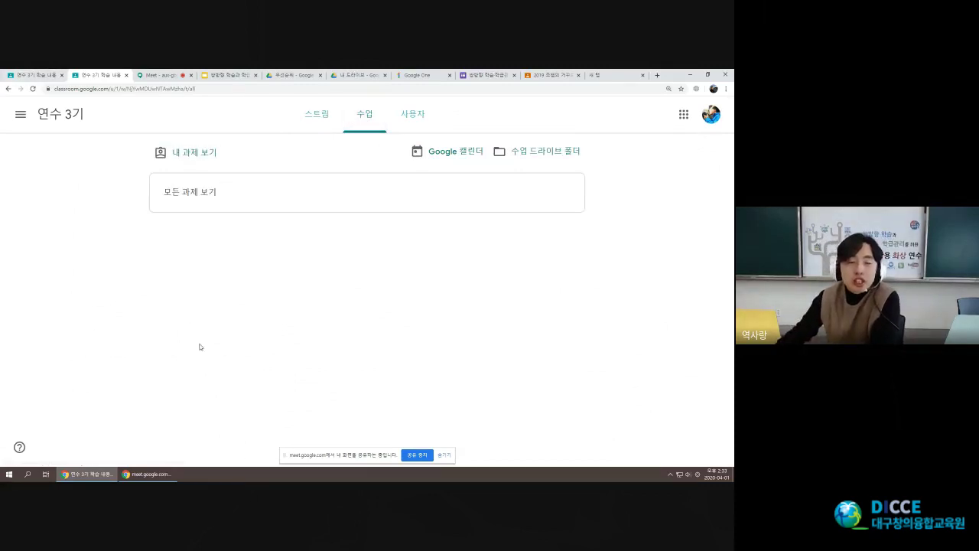
left_click_drag(222, 194, 160, 166)
left_click(295, 166)
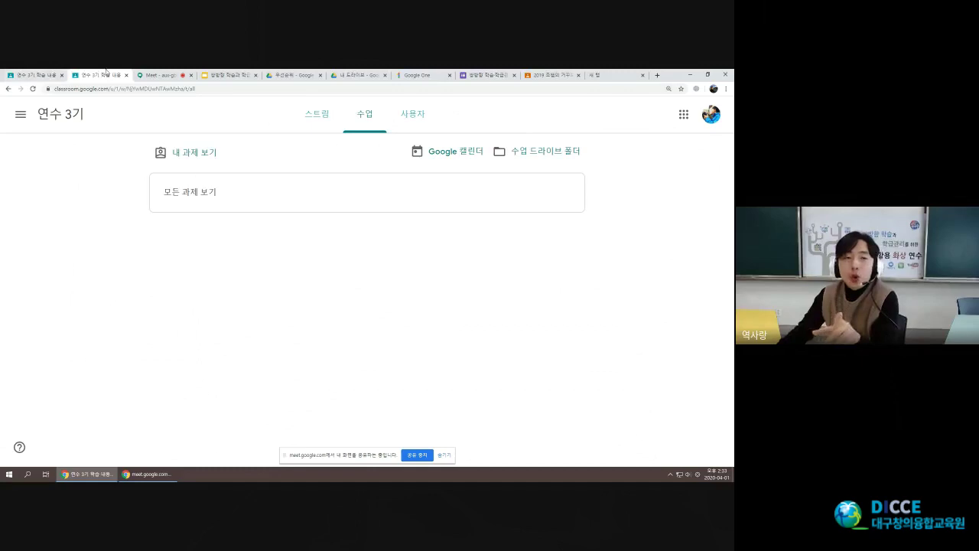
Switch to the teacher's classwork page, point out its guidance on assigning work, and hide the screen-sharing notice.
left_click(38, 77)
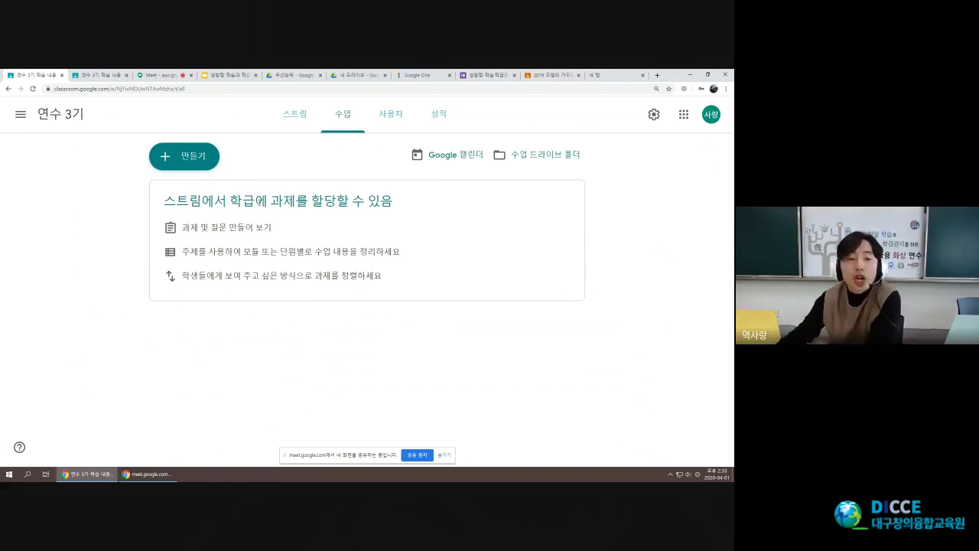
left_click_drag(177, 202, 440, 320)
left_click(443, 321)
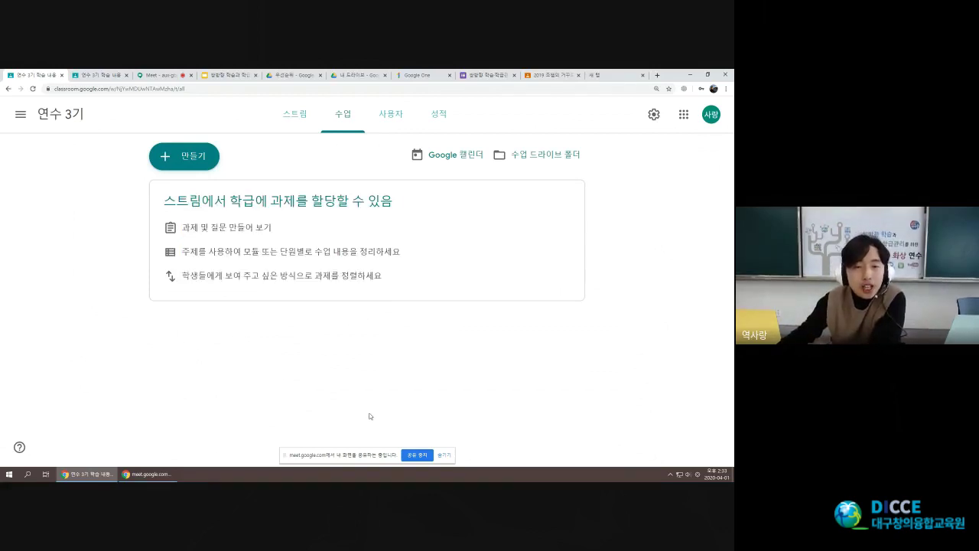
left_click(445, 455)
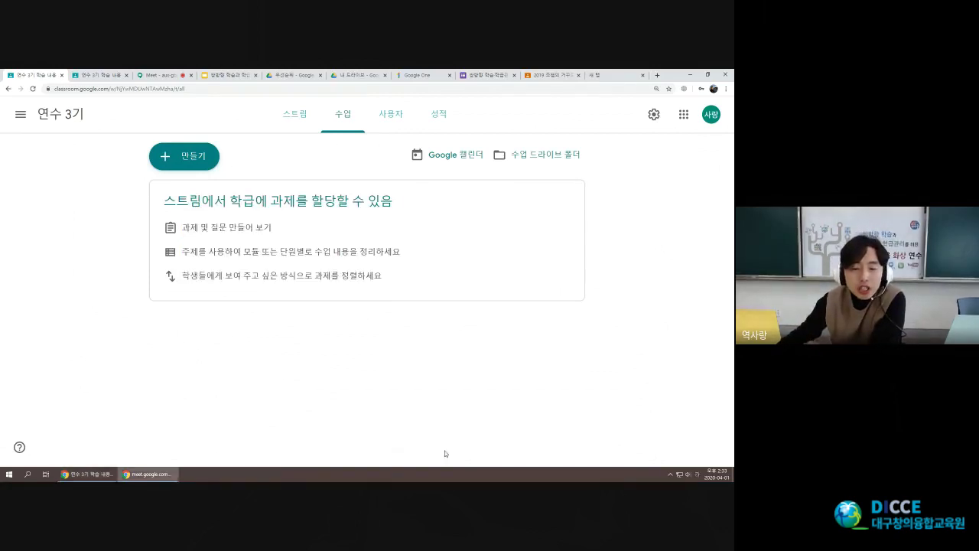
left_click(189, 159)
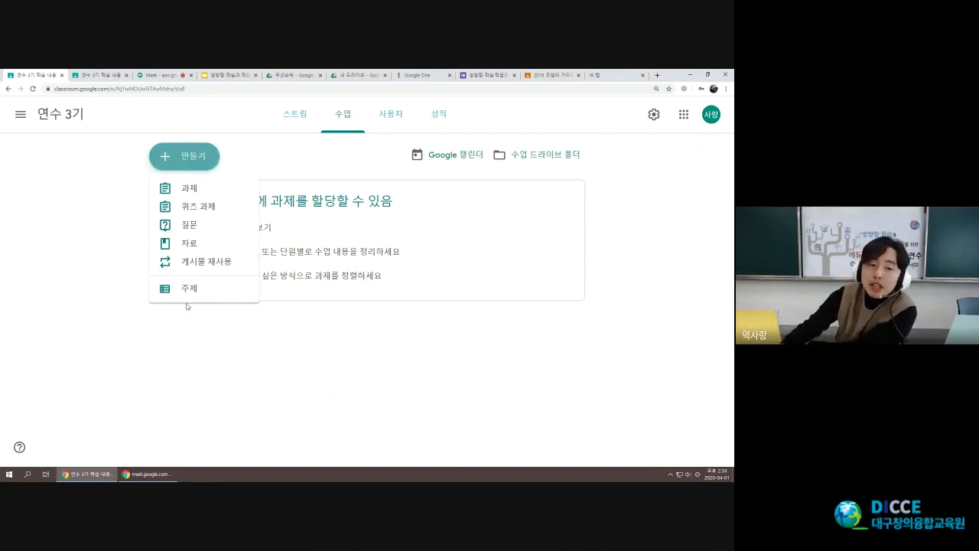
left_click(106, 271)
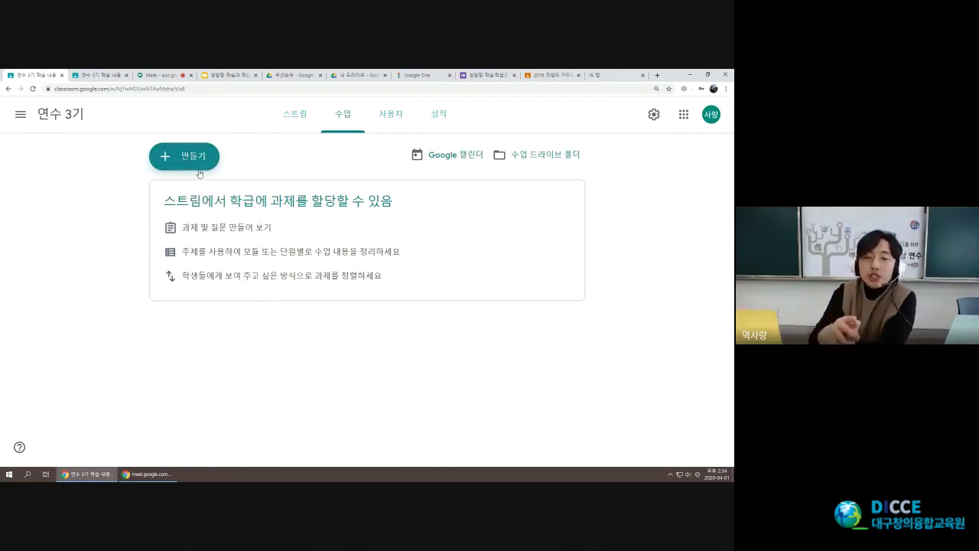
left_click(298, 116)
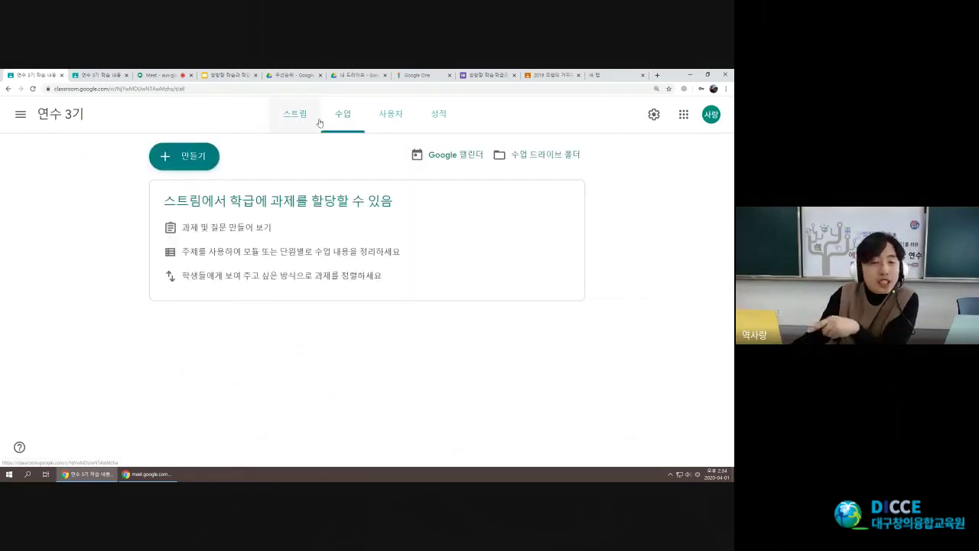
Create a classwork topic (주제) named 1. 공지사항.
left_click(218, 156)
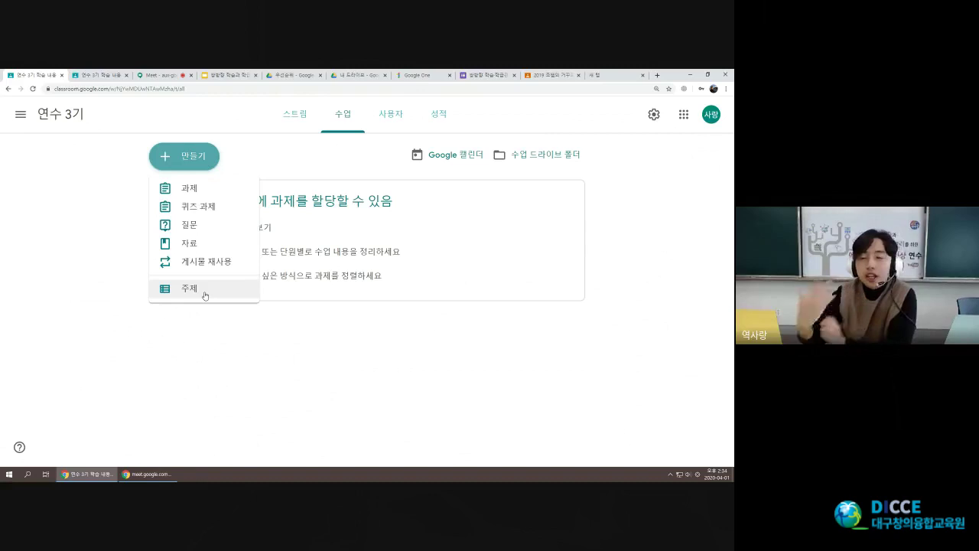
left_click(205, 294)
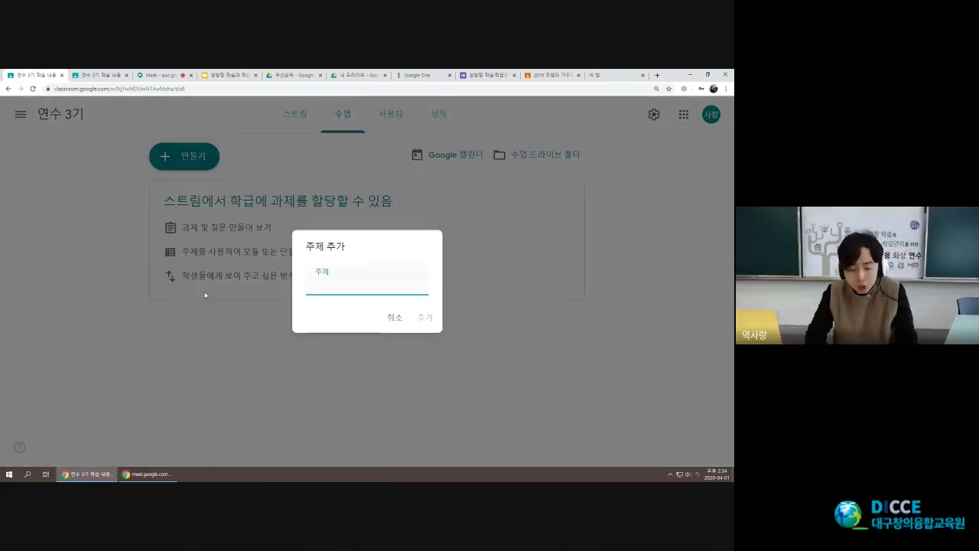
type("1. 공지사항")
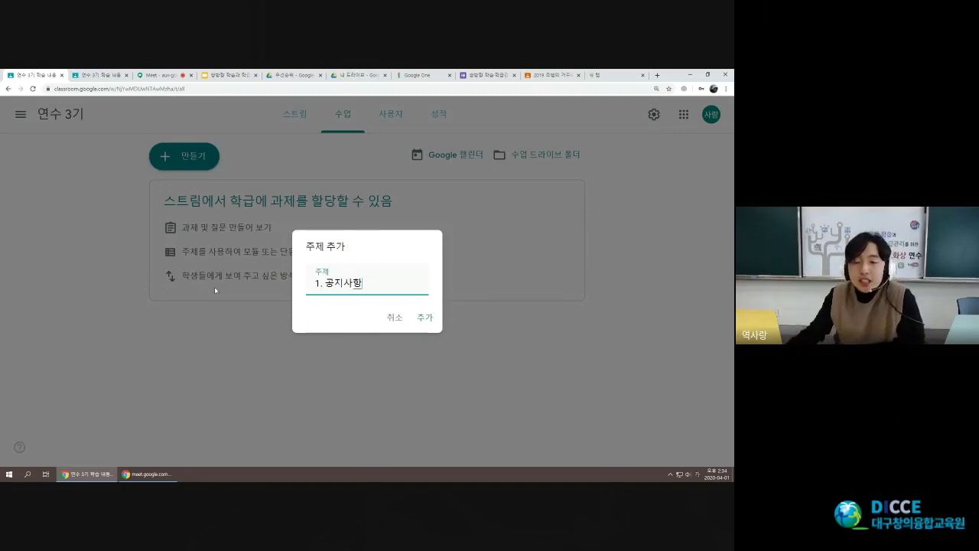
left_click(431, 317)
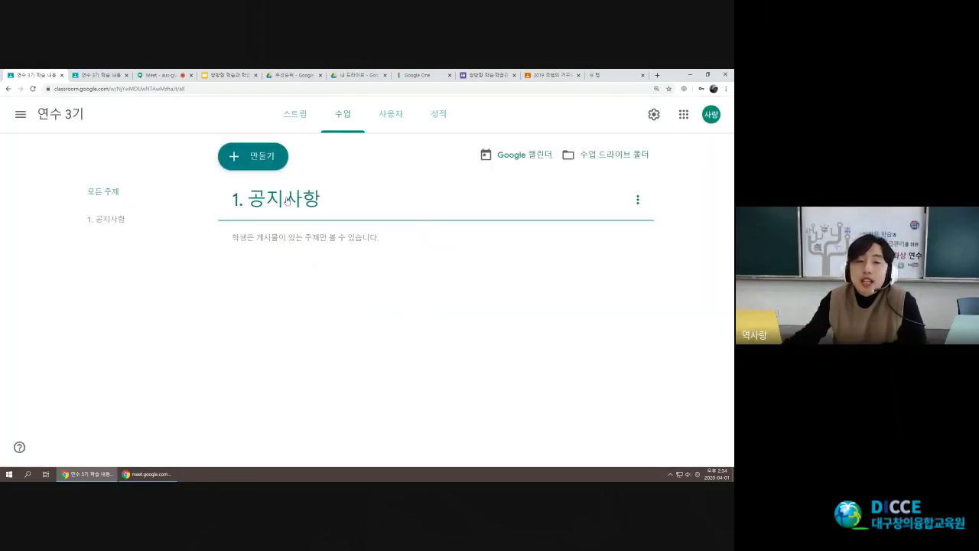
Add a second classwork topic named 2. 학습지 and move 1. 공지사항 above it.
left_click(334, 130)
left_click(266, 153)
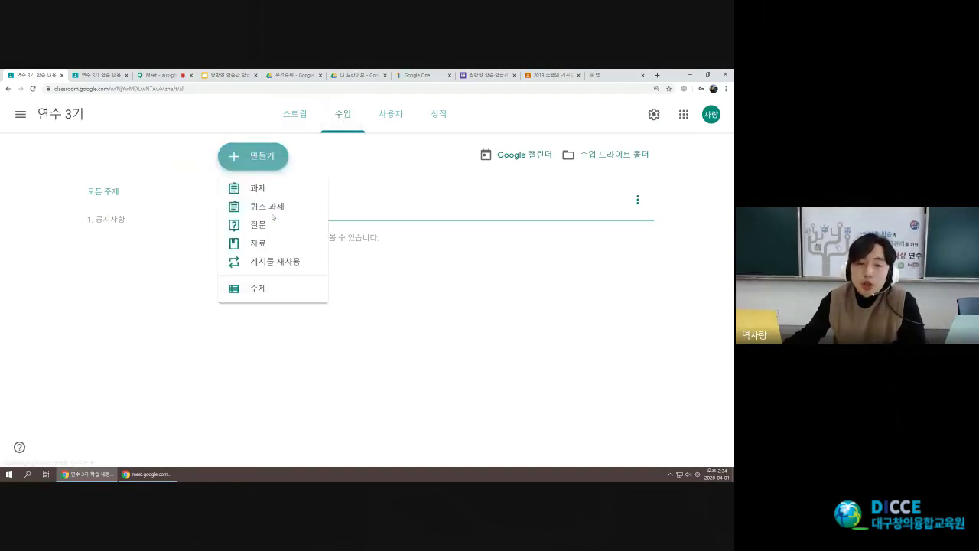
left_click(273, 290)
type("2. 학습지")
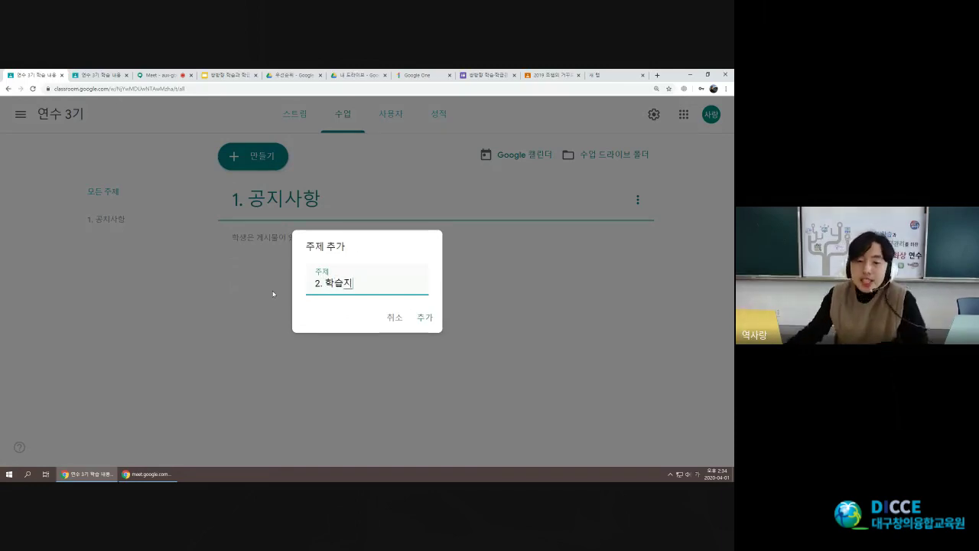
left_click(424, 317)
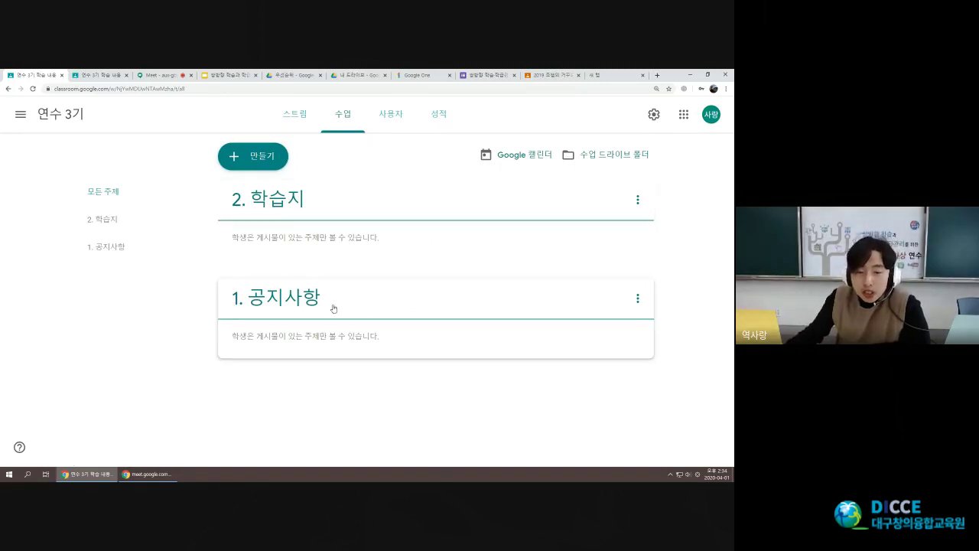
left_click_drag(348, 305, 335, 214)
Add a third classwork topic named 3. 보충 자료 and move it below 2. 학습지.
left_click(257, 156)
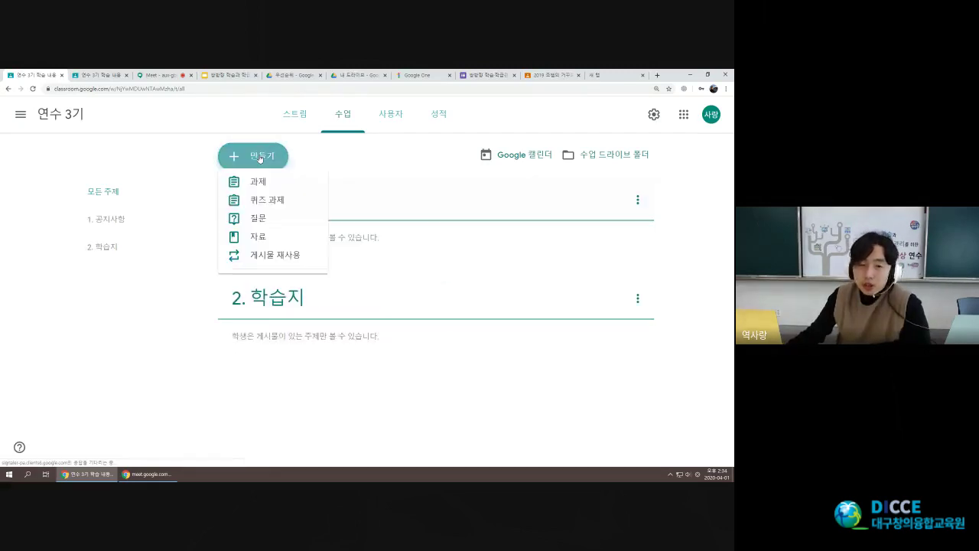
left_click(276, 289)
type("3. 추가 자료")
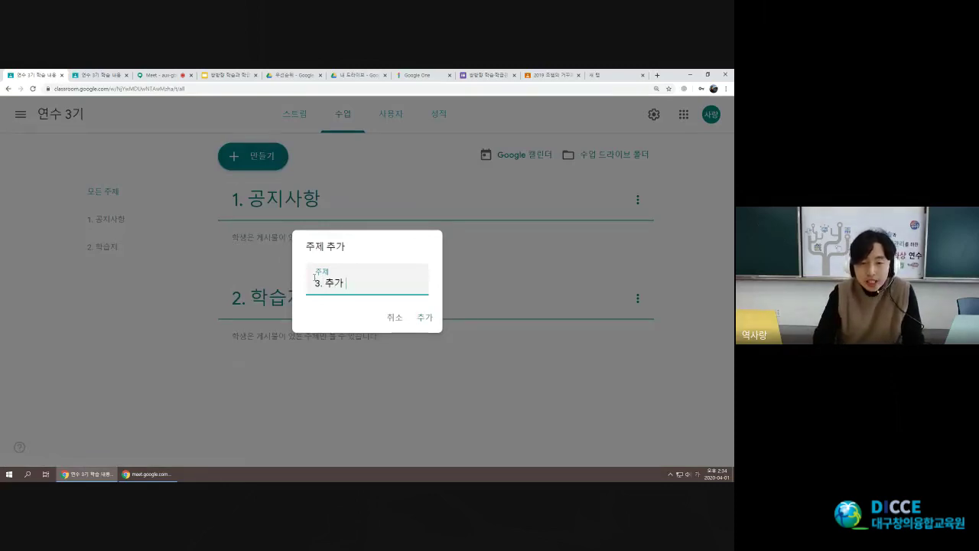
key("BackSpace")
key("BackSpace")
key("BackSpace")
key("BackSpace")
key("BackSpace")
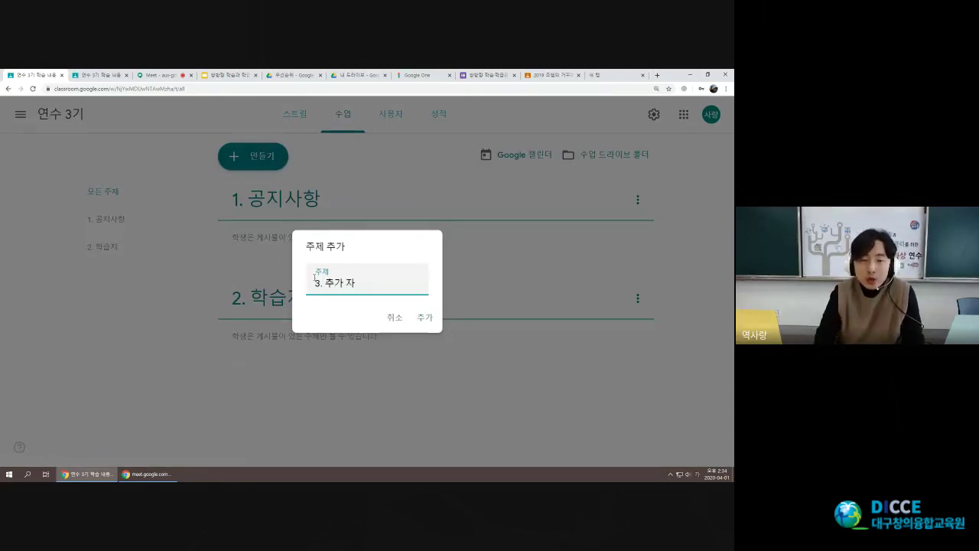
type("브충 자료")
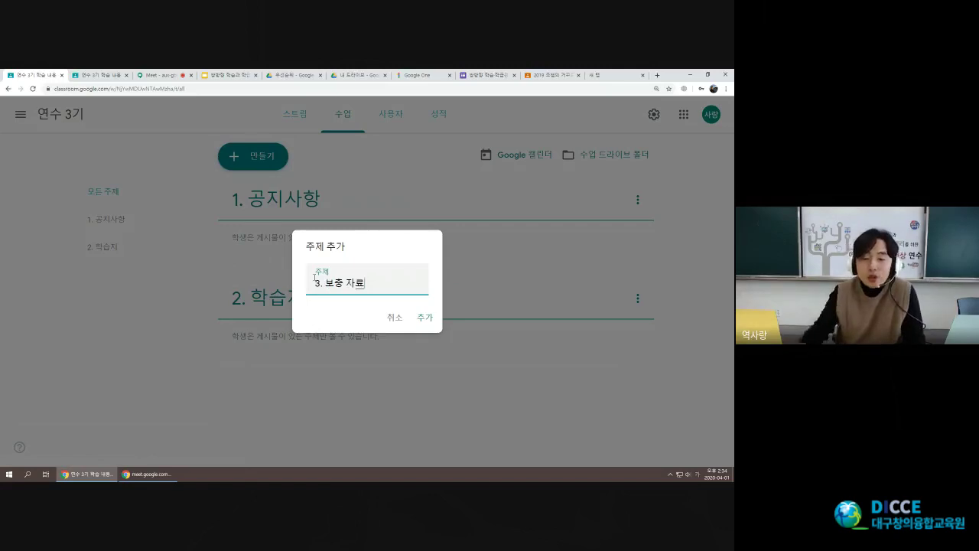
left_click(425, 316)
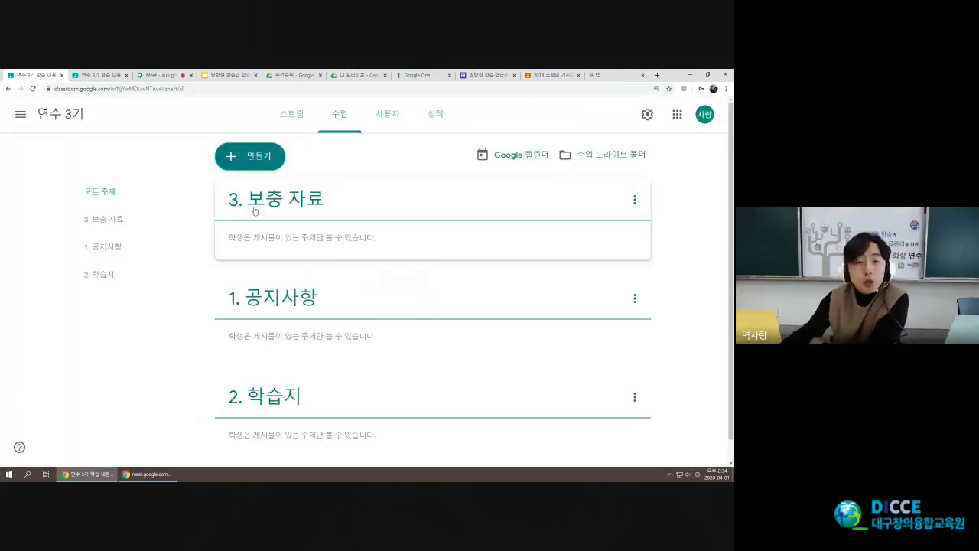
scroll(203, 343, "down", 1)
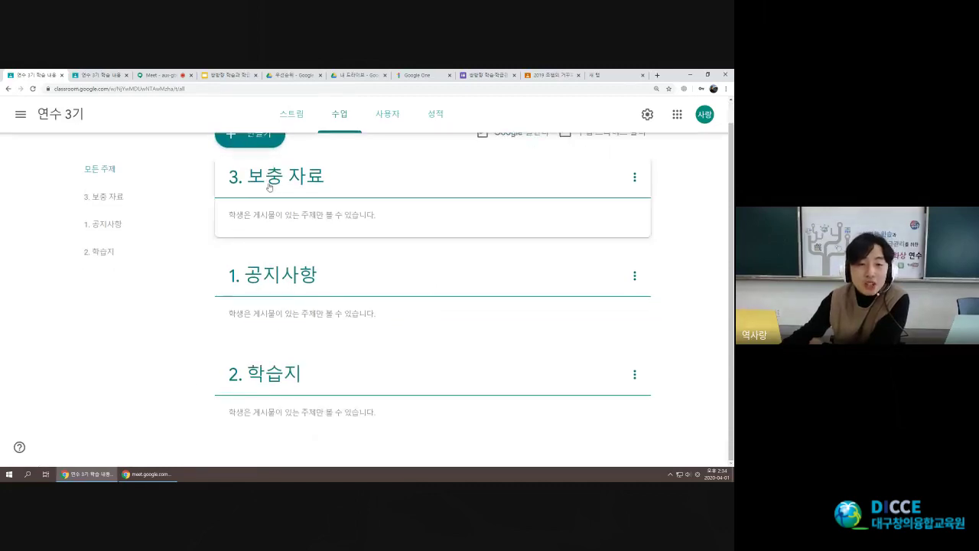
left_click_drag(235, 184, 351, 382)
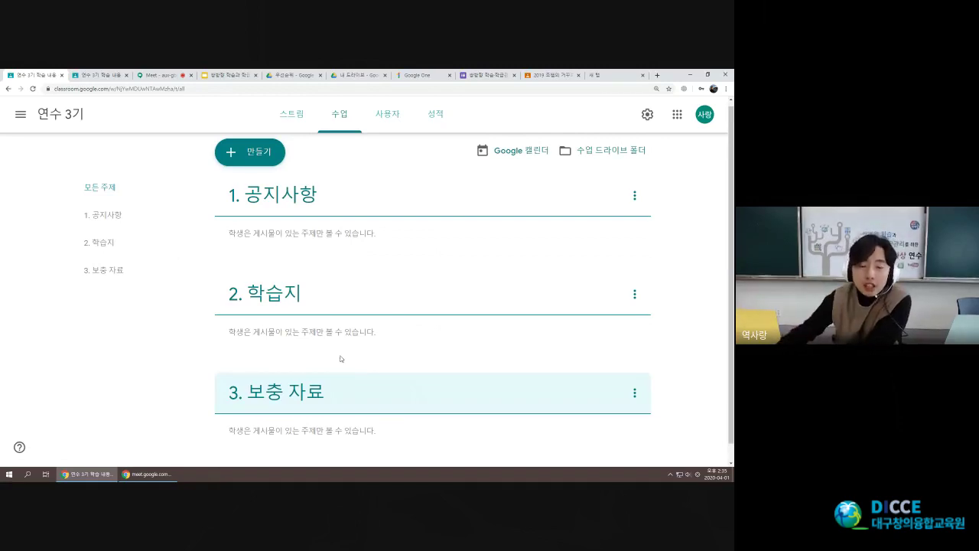
Point out the empty areas under the topics 1. 공지사항 and 2. 학습지.
left_click_drag(239, 235, 376, 253)
left_click(376, 254)
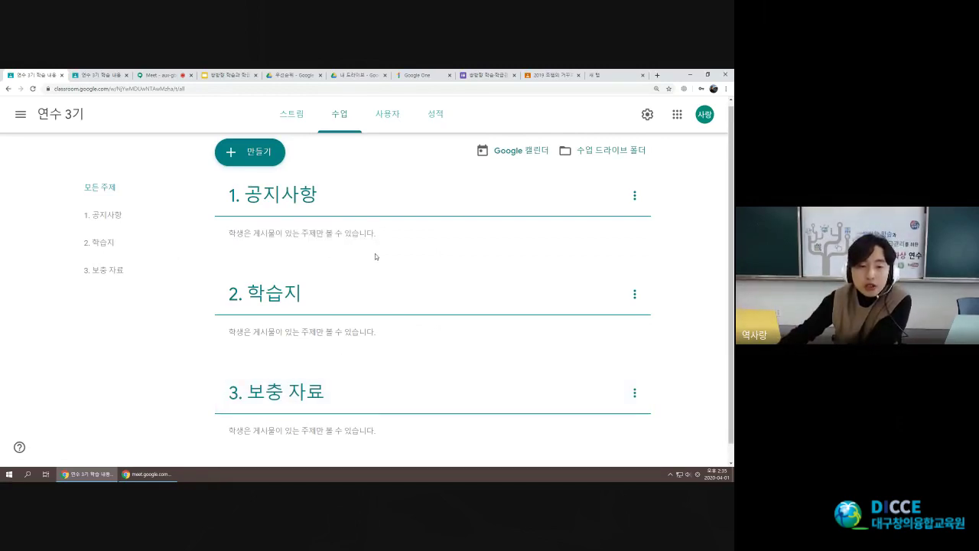
left_click_drag(247, 342, 372, 344)
left_click(372, 345)
left_click_drag(237, 234, 378, 242)
left_click(379, 239)
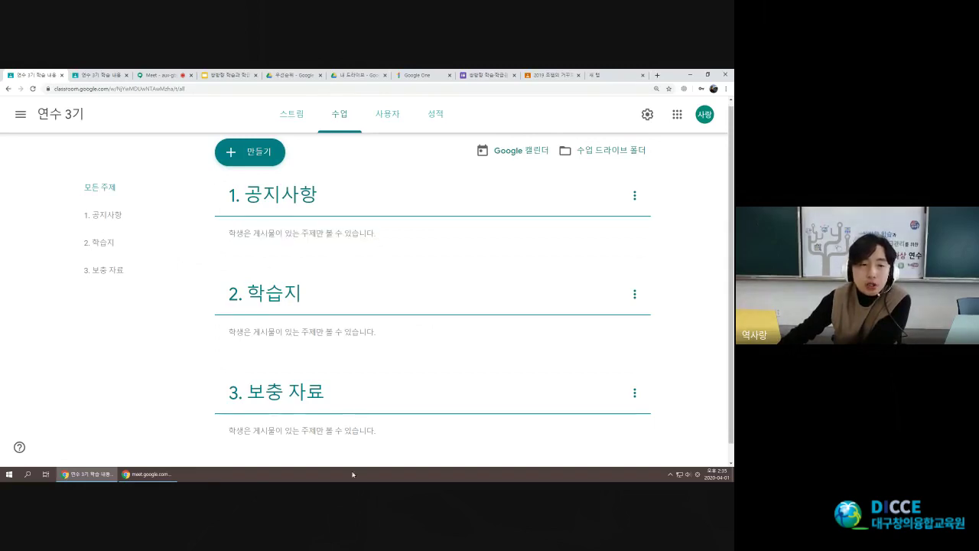
Open a blank assignment (과제) form to view its fields and close it without creating anything.
left_click(258, 160)
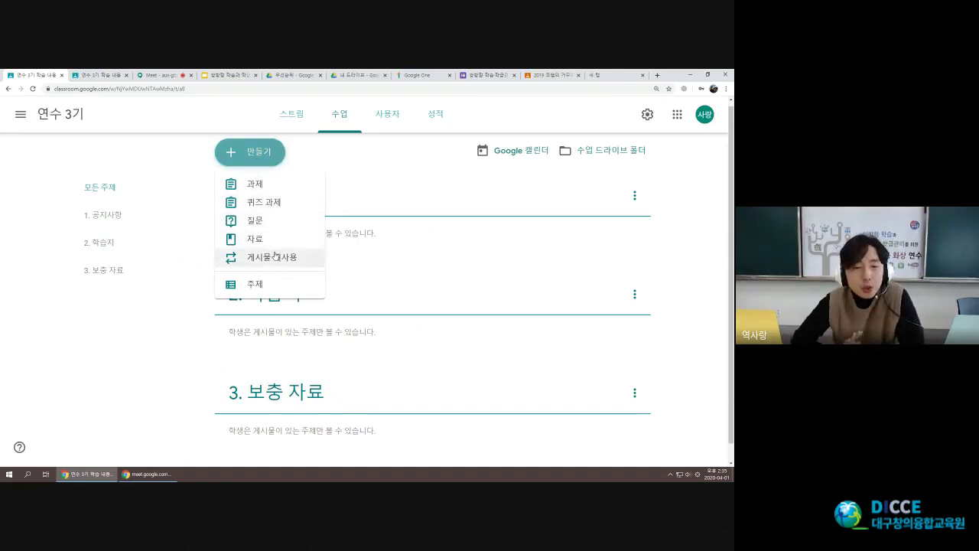
left_click(278, 184)
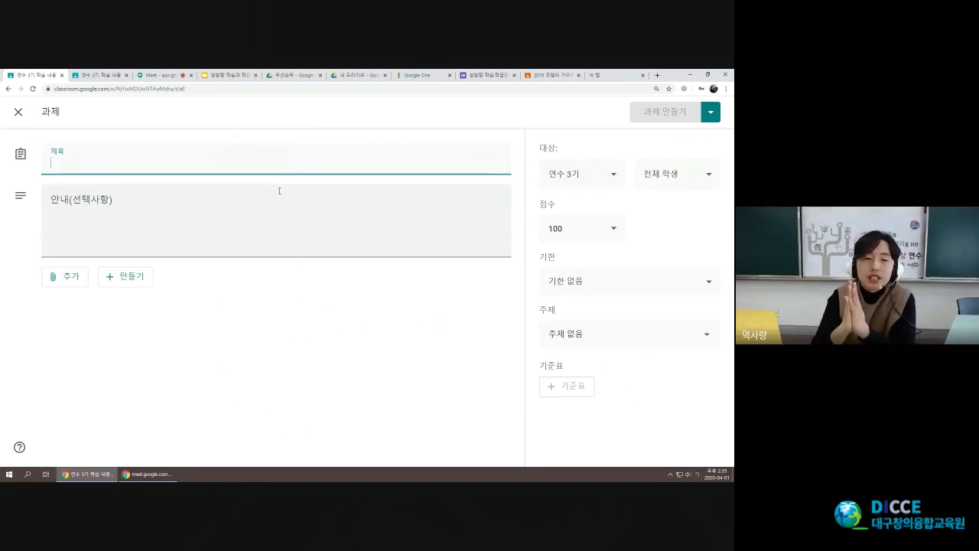
left_click(24, 120)
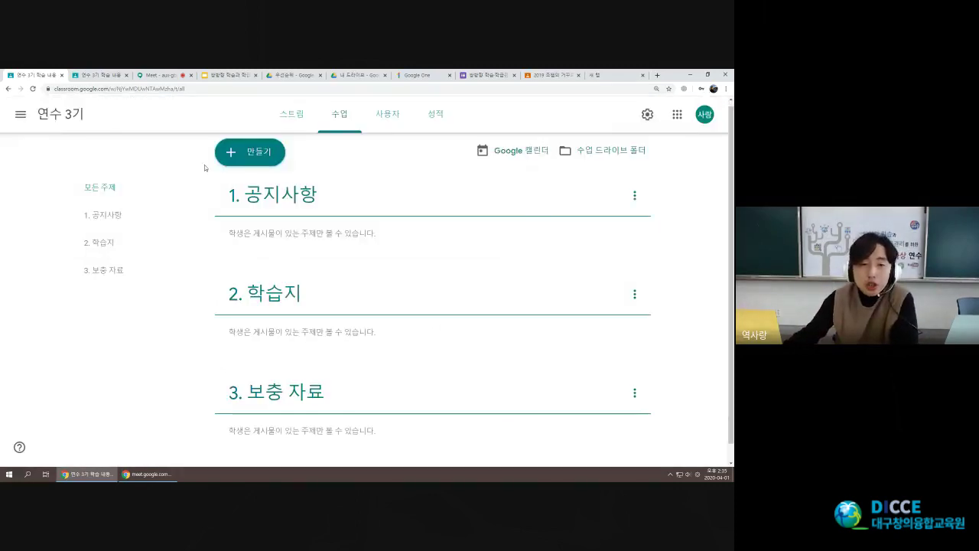
View the quiz assignment (퀴즈 과제) form, switch grade import (성적 가져오기) off and on, and close the form.
left_click(249, 151)
left_click(295, 208)
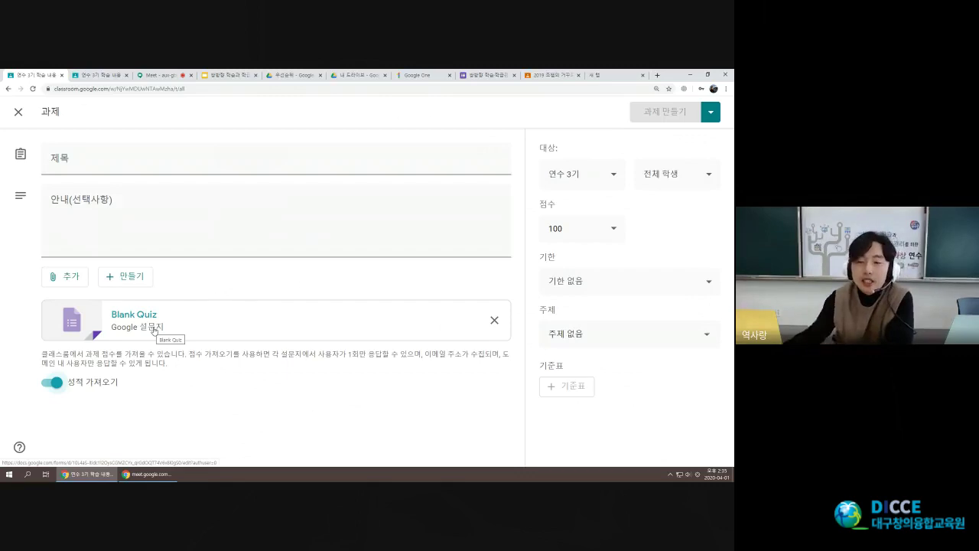
left_click(55, 383)
left_click(56, 382)
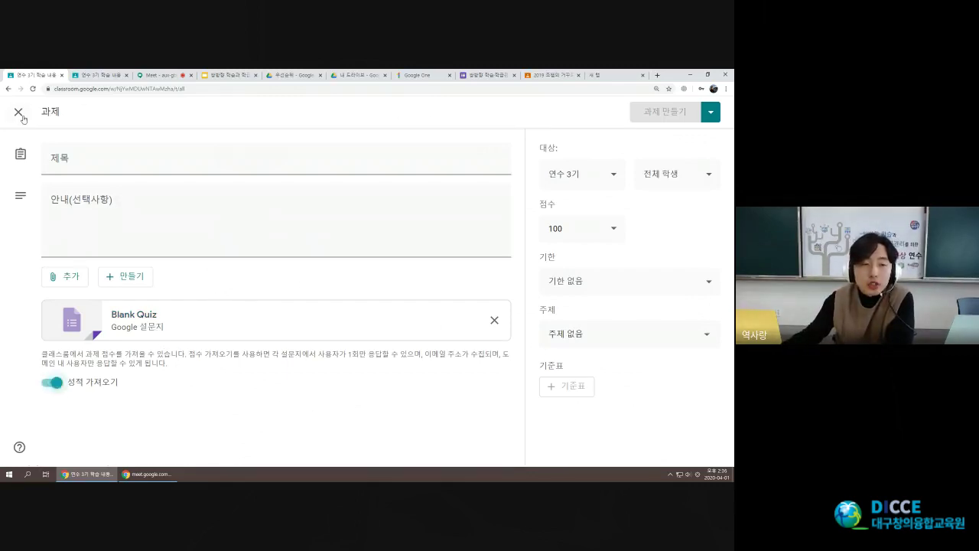
left_click(19, 113)
Start a new question (질문) post with the question 오늘 수업의 느낀점은?
left_click(249, 152)
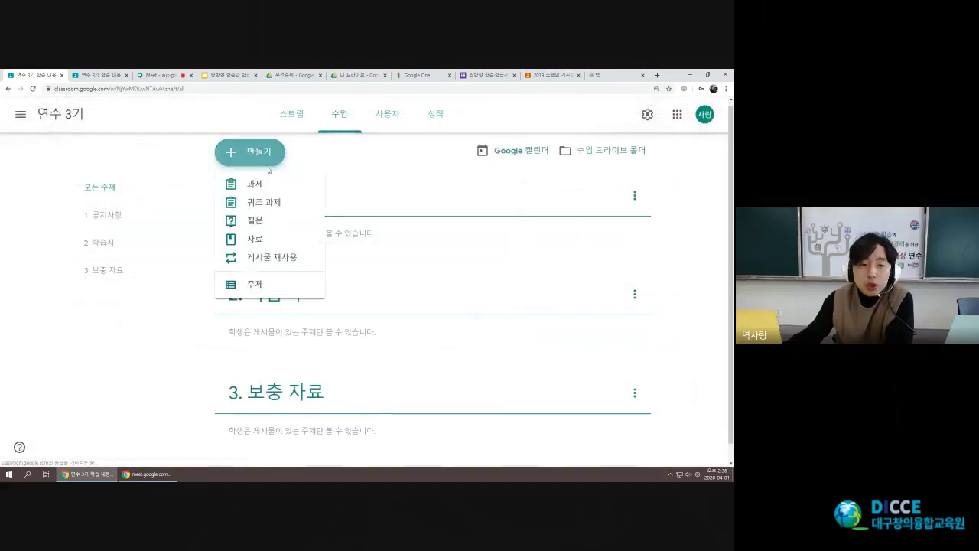
left_click(268, 222)
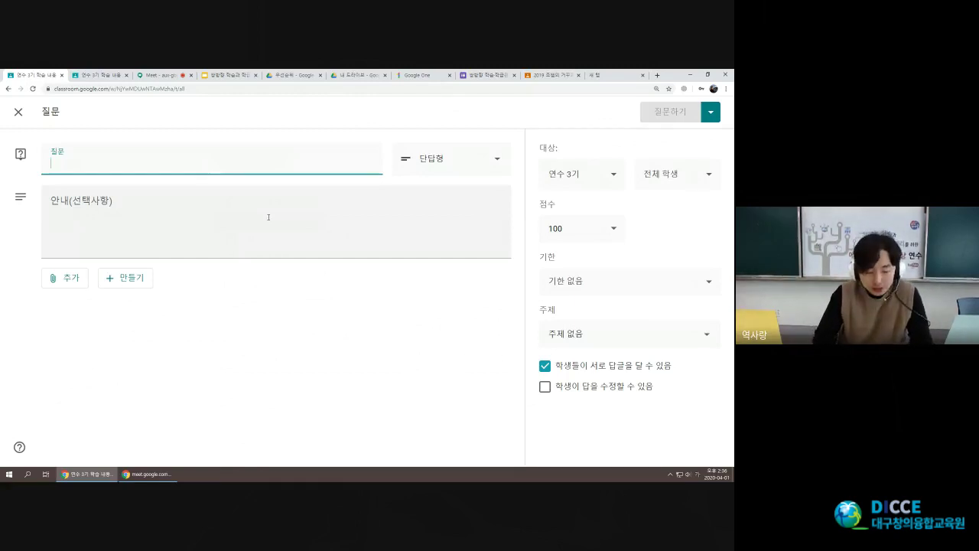
type("오늘 수업의")
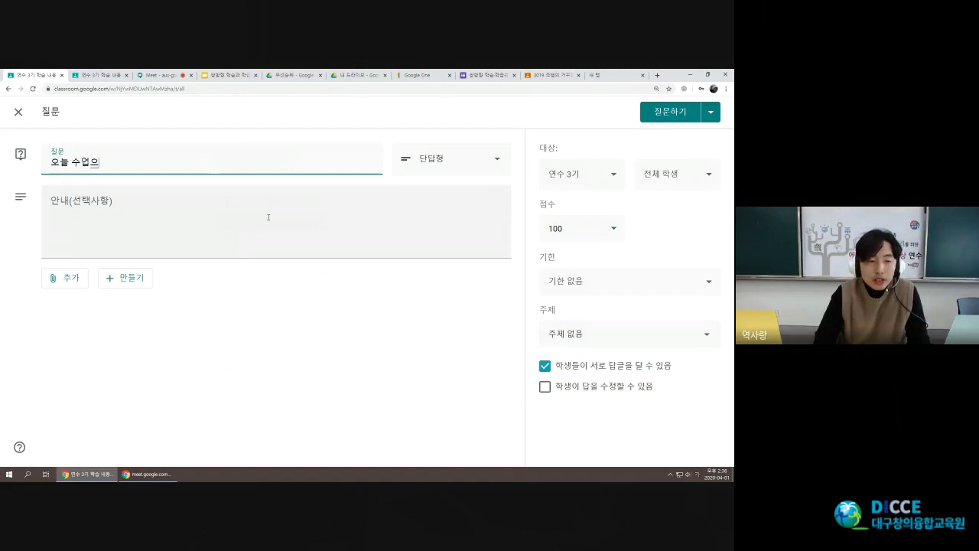
type(" 느낀점은")
key("Hangul_Hanja")
key("Escape")
type("?")
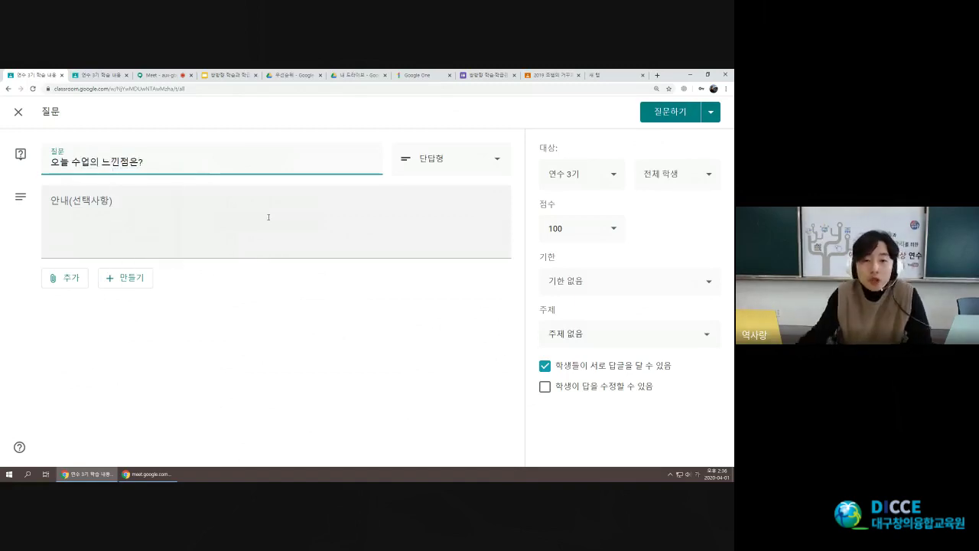
Enter the question's instructions as 댓글로 다시오 and choose the short-answer type (단답형).
left_click(268, 217)
type("댓글로 ㄷ")
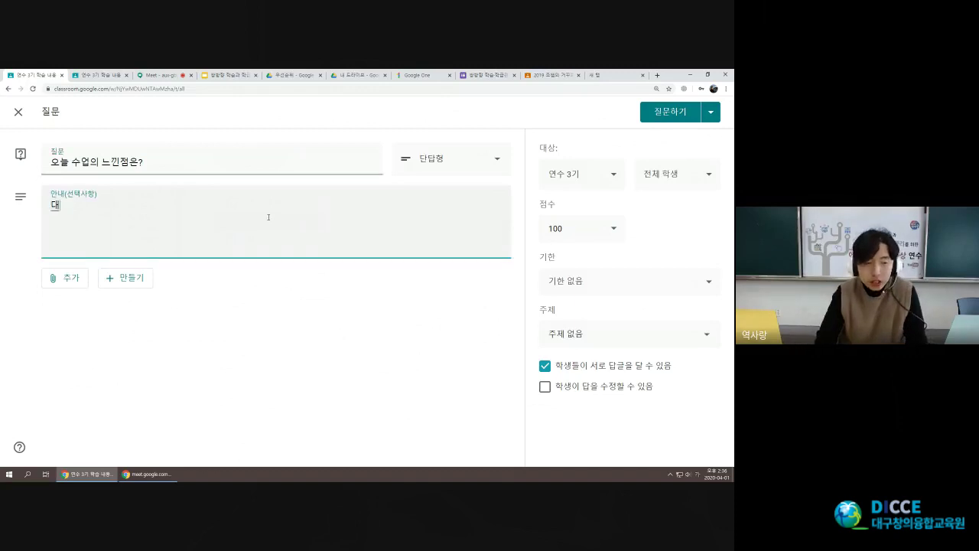
type("ㅏ시오")
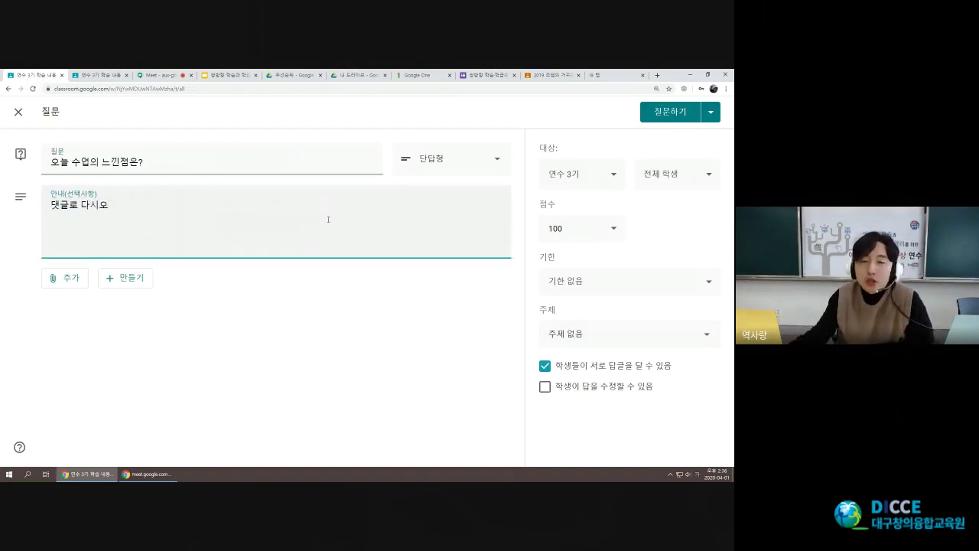
left_click(475, 161)
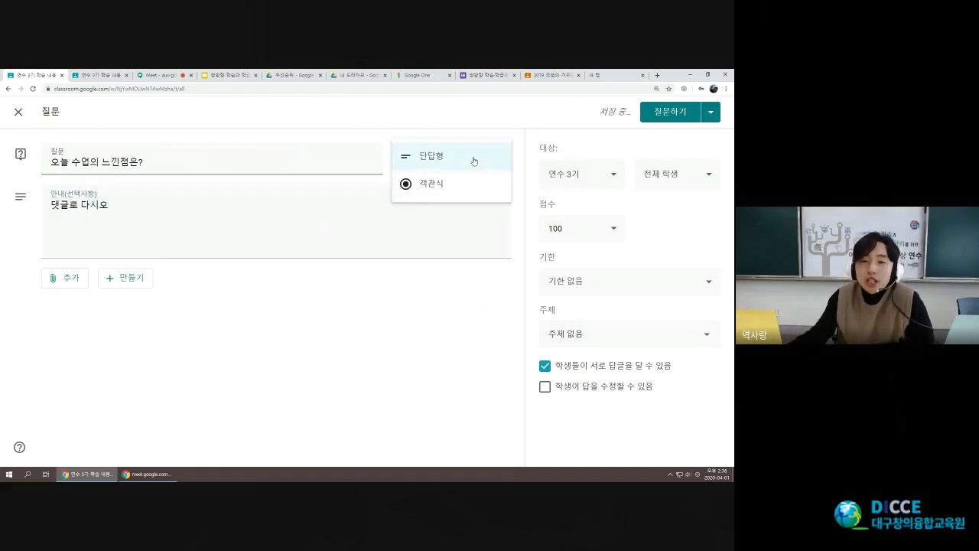
left_click(434, 162)
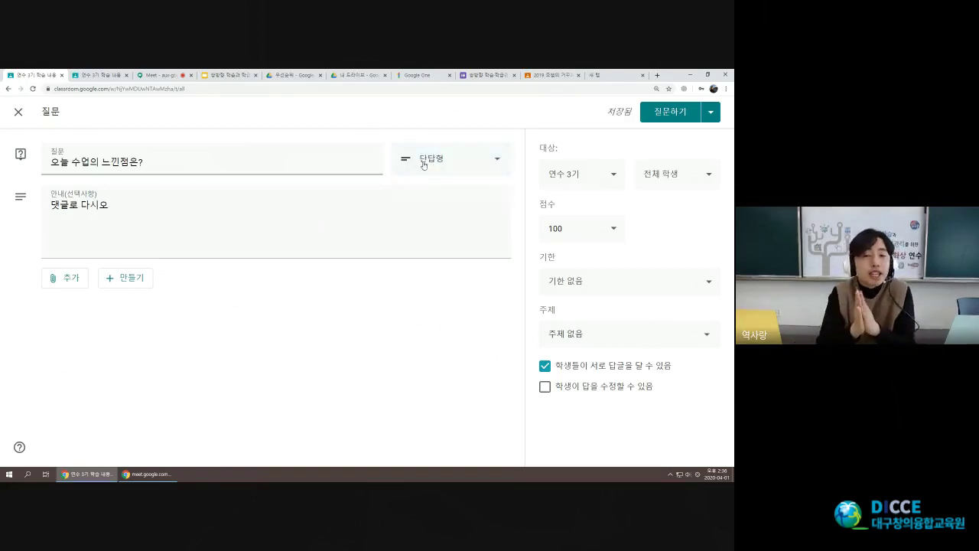
Extend the question's instructions to read 첨부된 파일을 보고 댓글로 다시오.
left_click(145, 193)
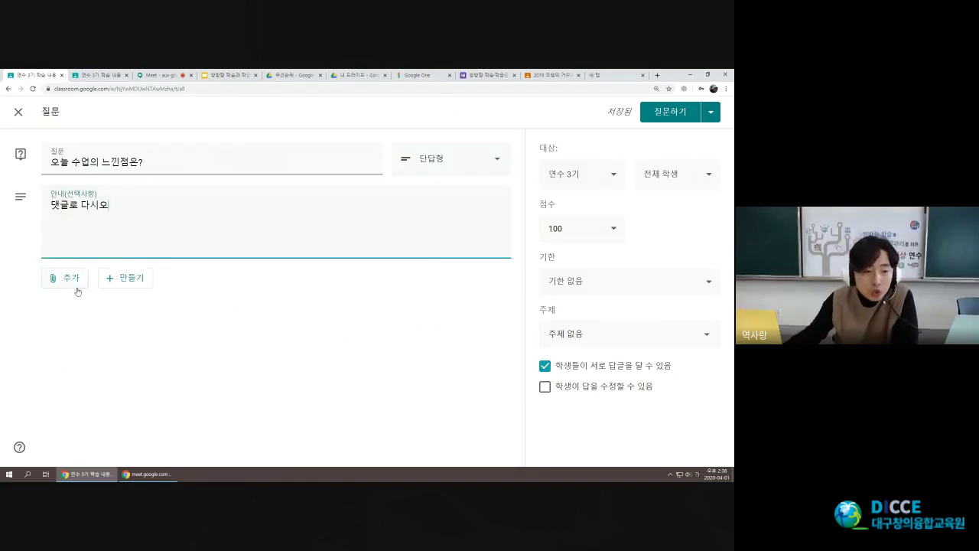
left_click(77, 288)
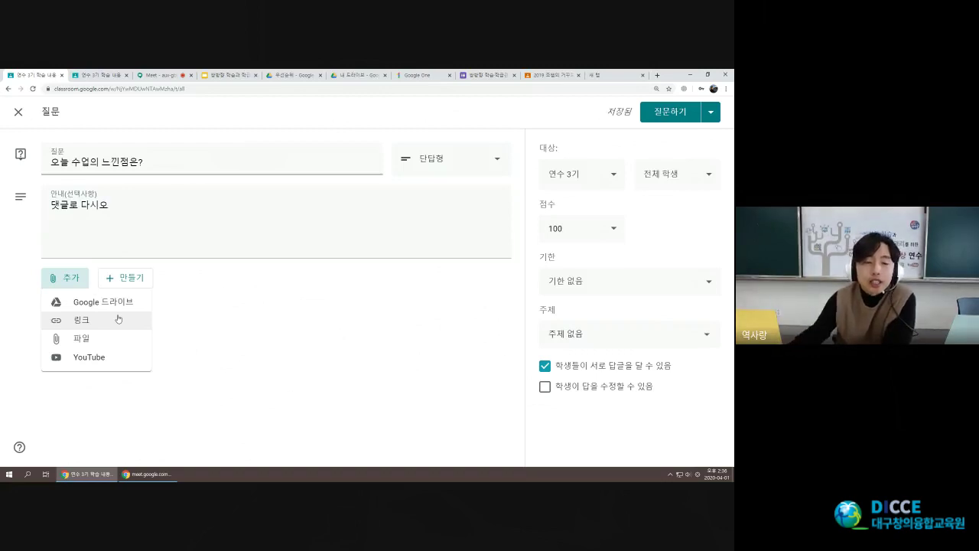
left_click(50, 204)
left_click(49, 204)
type("첨부된 파")
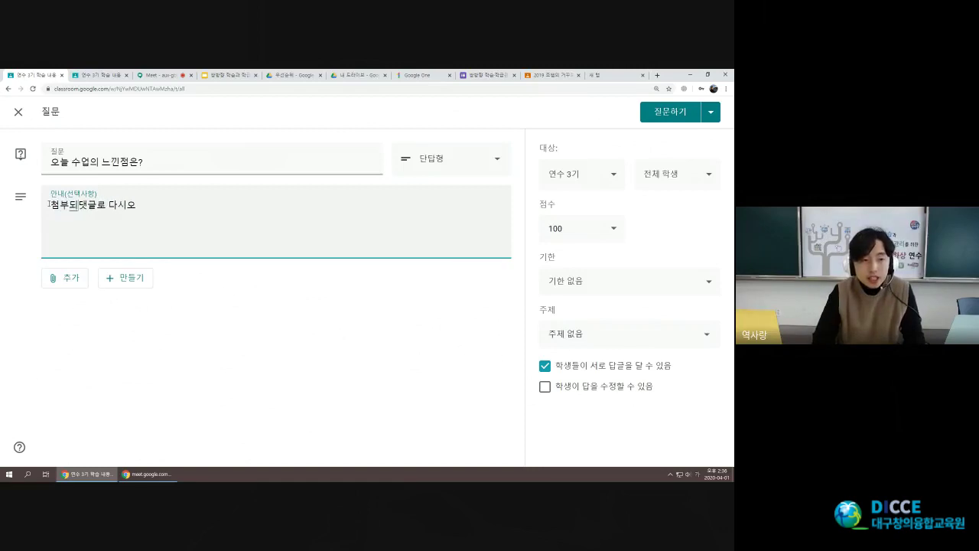
type("일을 보고")
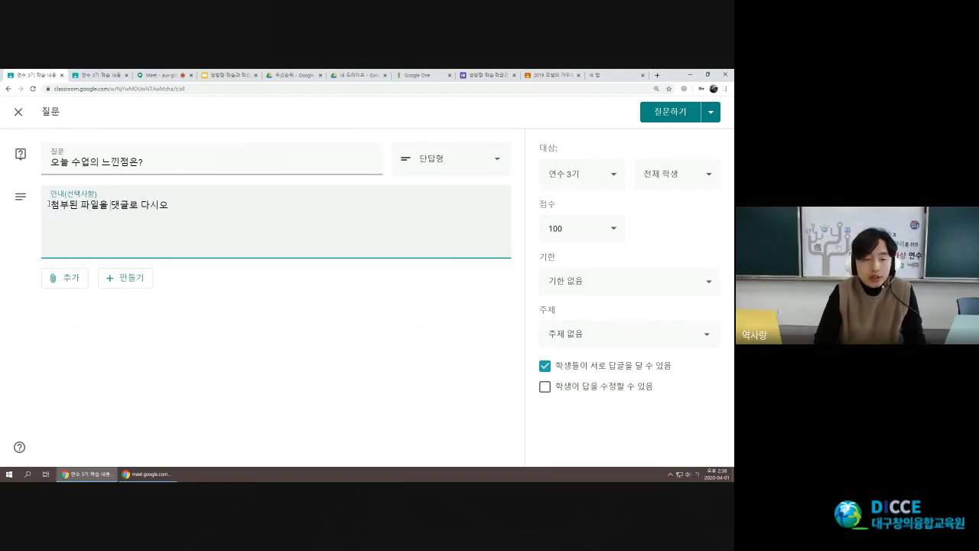
Review the attachment sources (추가) and the new file types (만들기) available for the question without attaching anything.
left_click(56, 277)
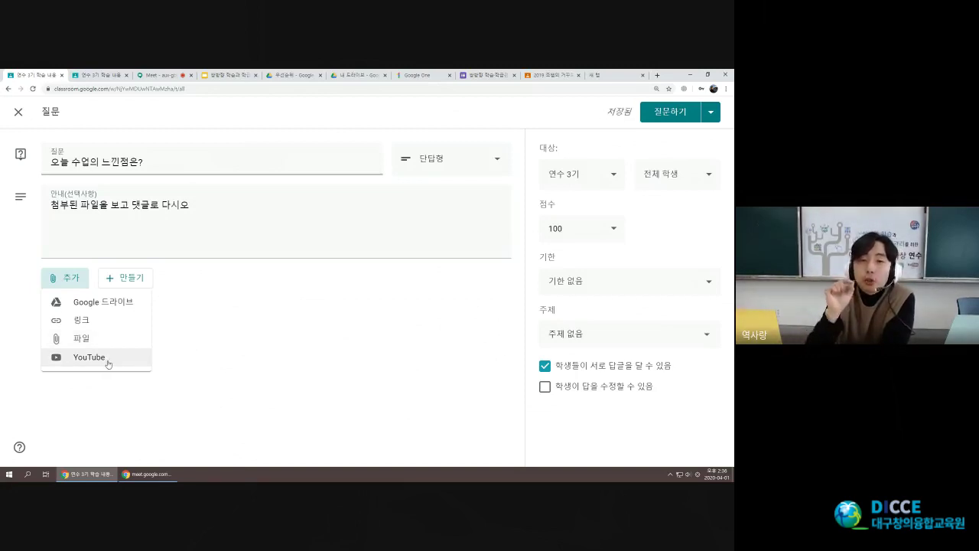
left_click(225, 332)
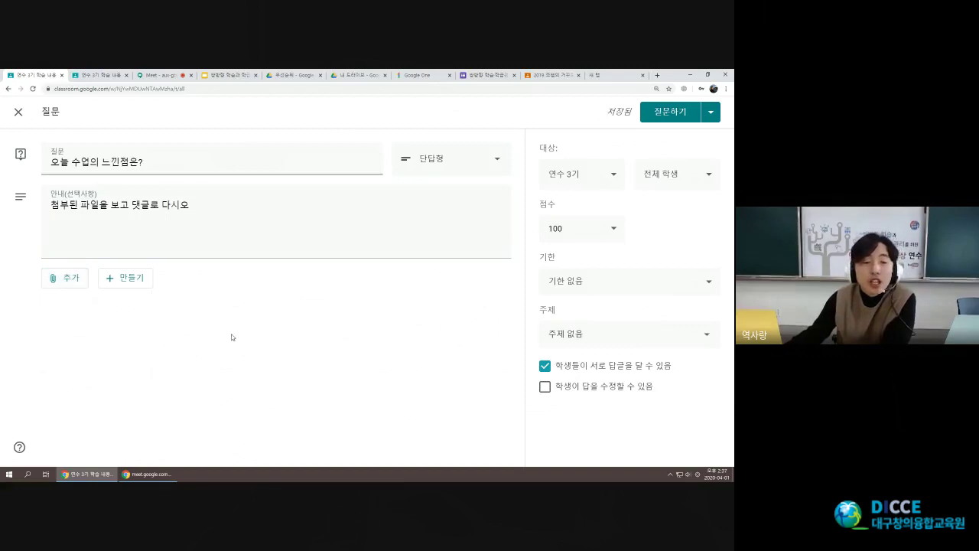
left_click(145, 284)
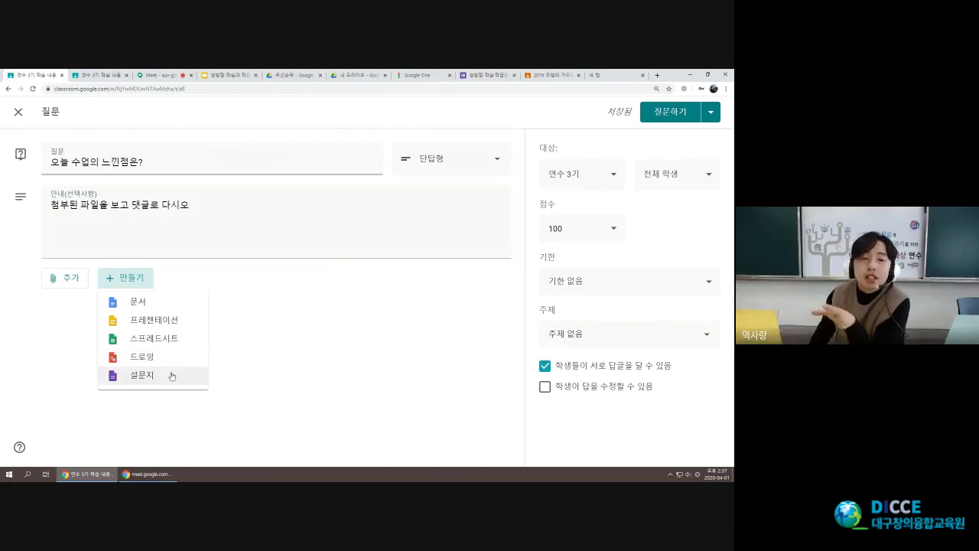
left_click(339, 317)
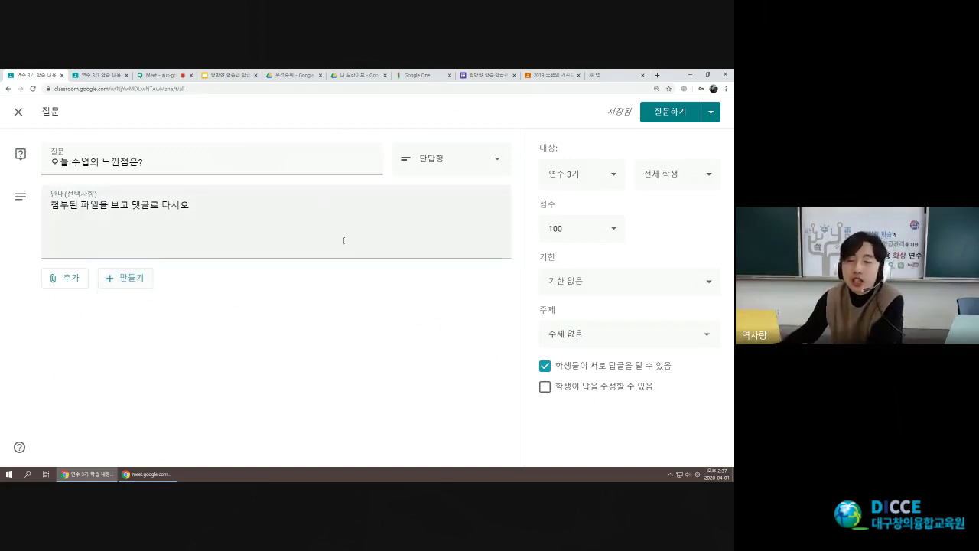
Try assigning the question to only the first two listed students, and restore the audience to all students (전체 학생).
left_click(705, 174)
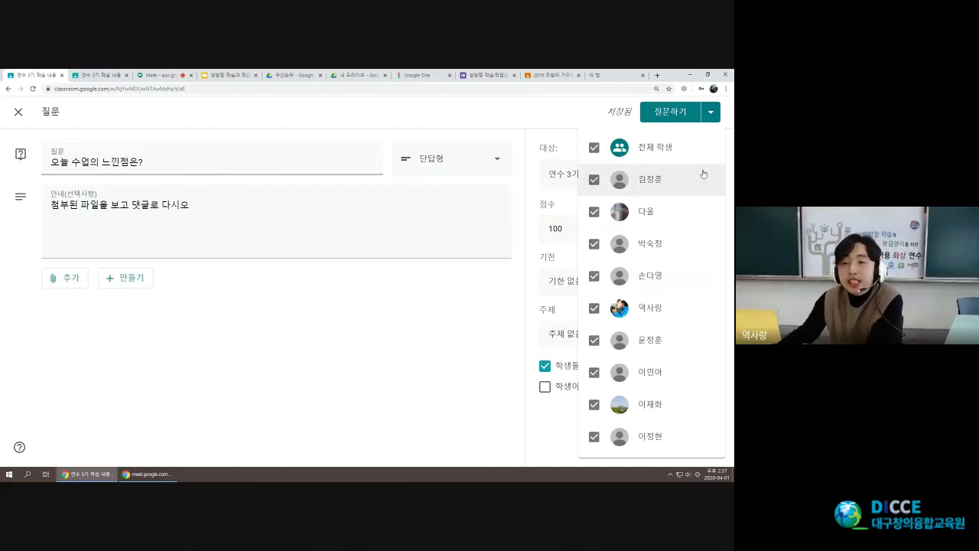
left_click(595, 148)
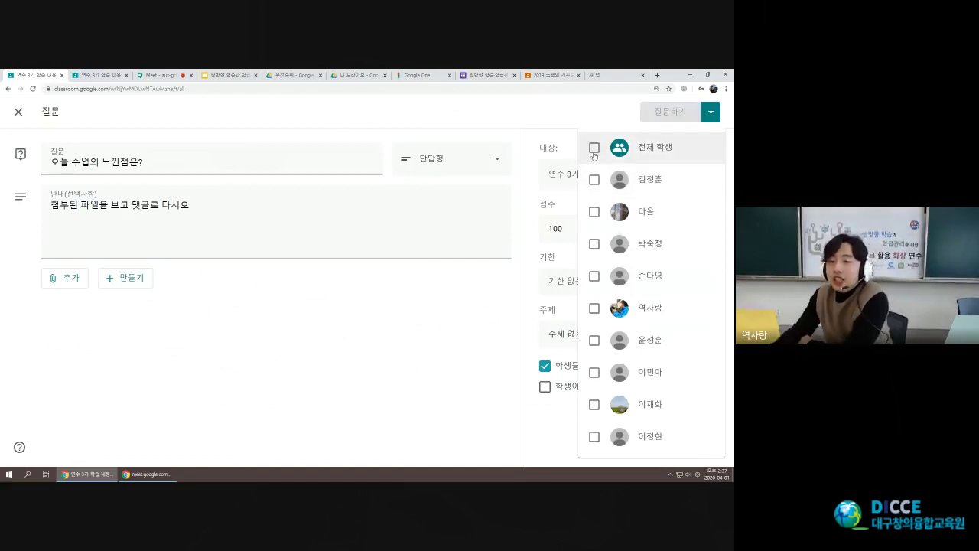
left_click(594, 179)
left_click(595, 211)
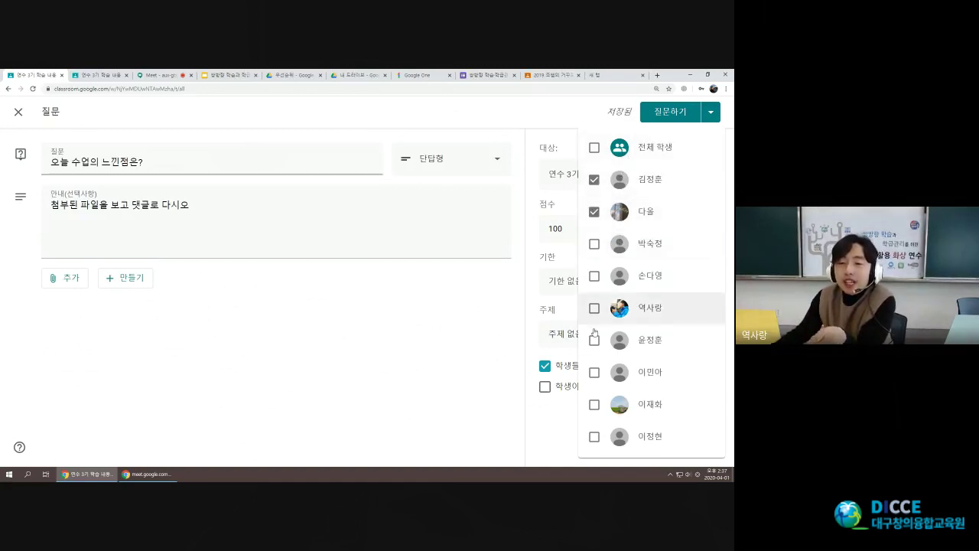
left_click(594, 150)
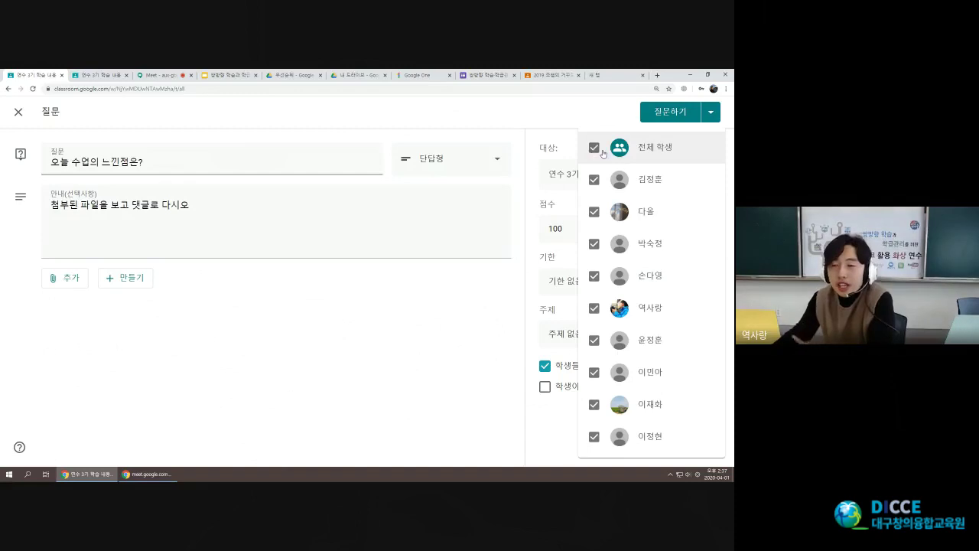
left_click(450, 294)
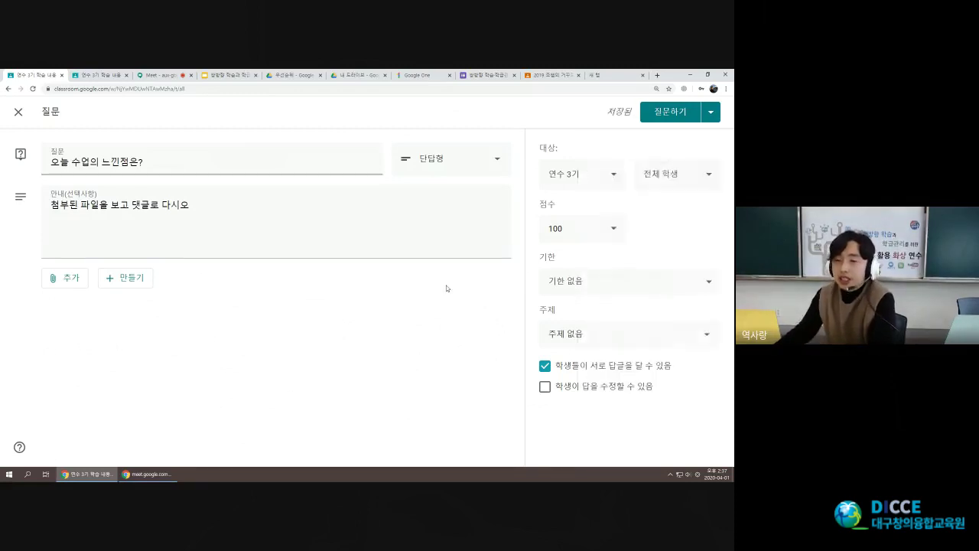
Try making the question ungraded (미채점), and set its points back to 100.
left_click(615, 232)
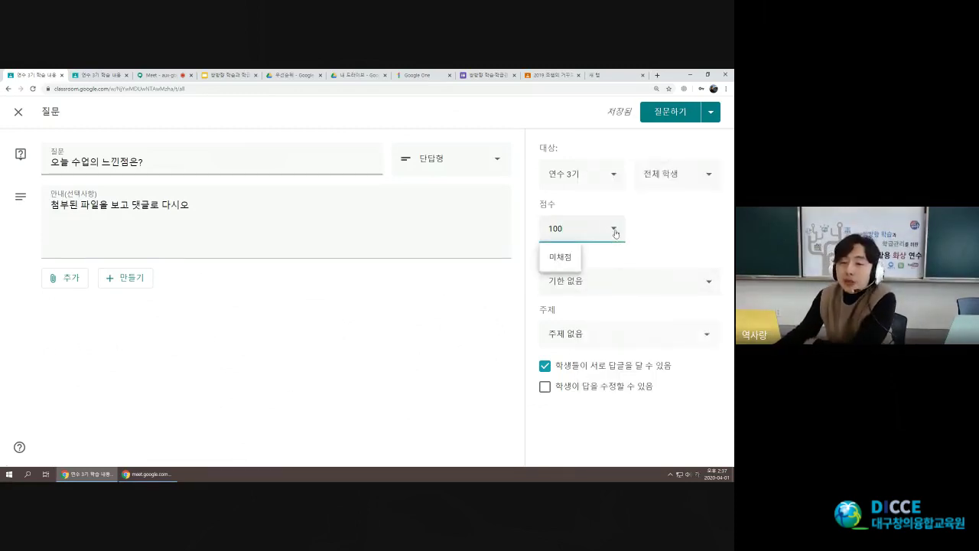
left_click(578, 257)
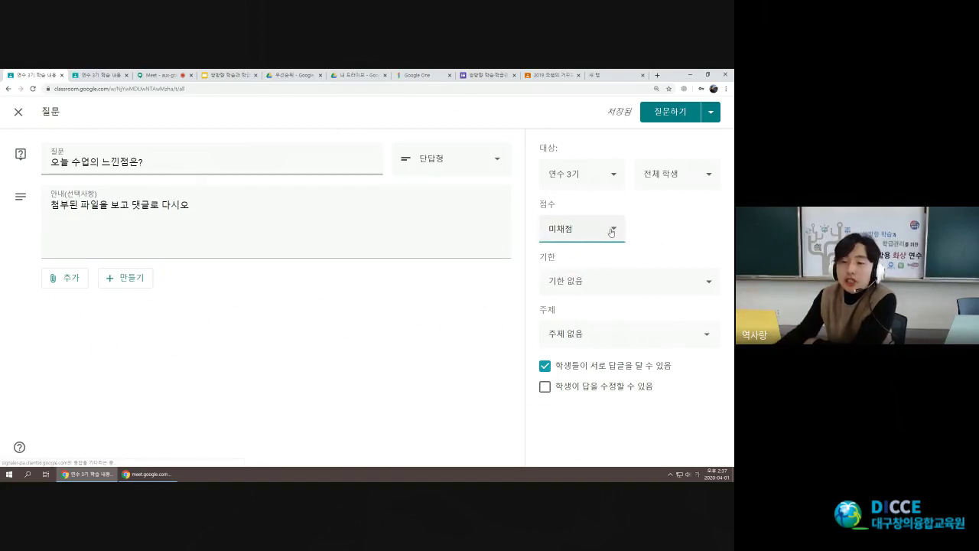
left_click_drag(592, 228, 420, 218)
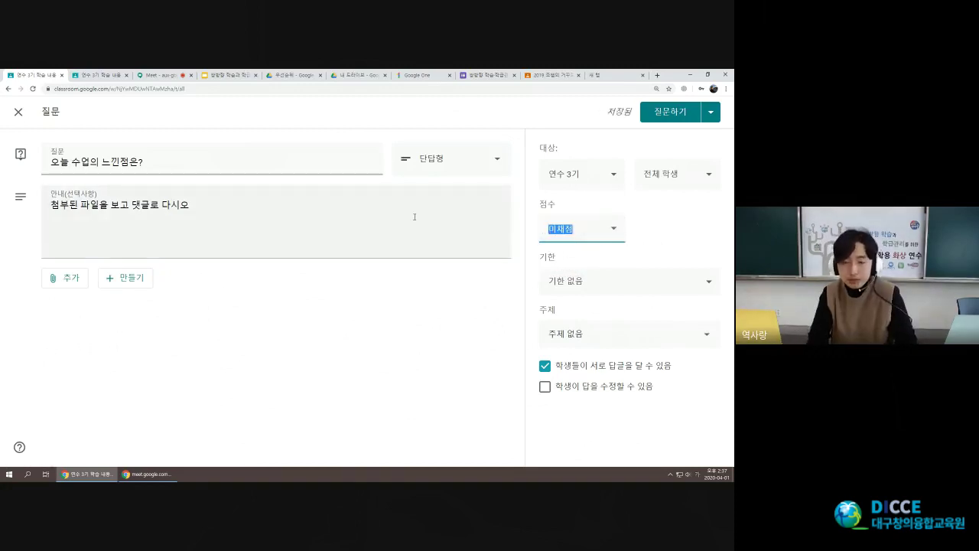
type("100")
Set the question's due date to 2020. 4. 1. and the due time to 오후 4:00.
left_click(612, 292)
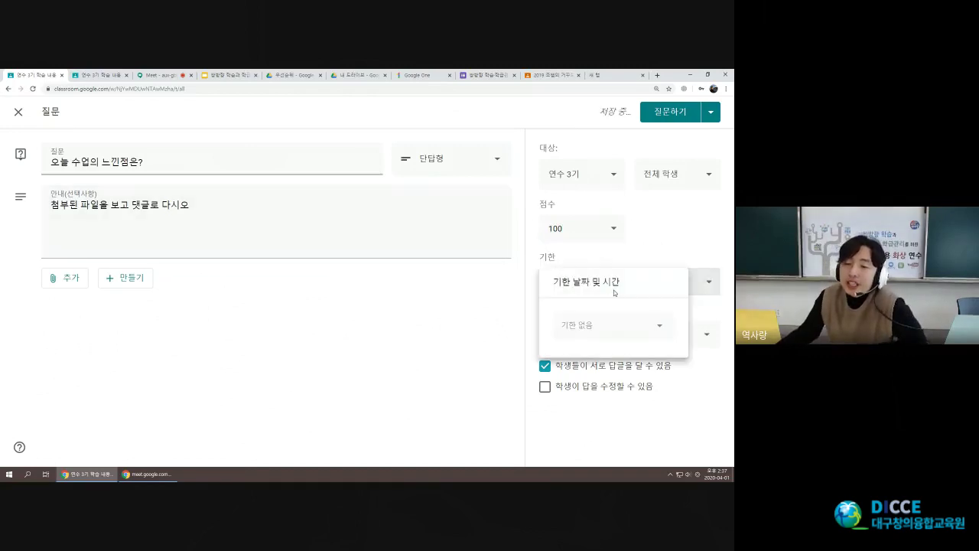
left_click(650, 327)
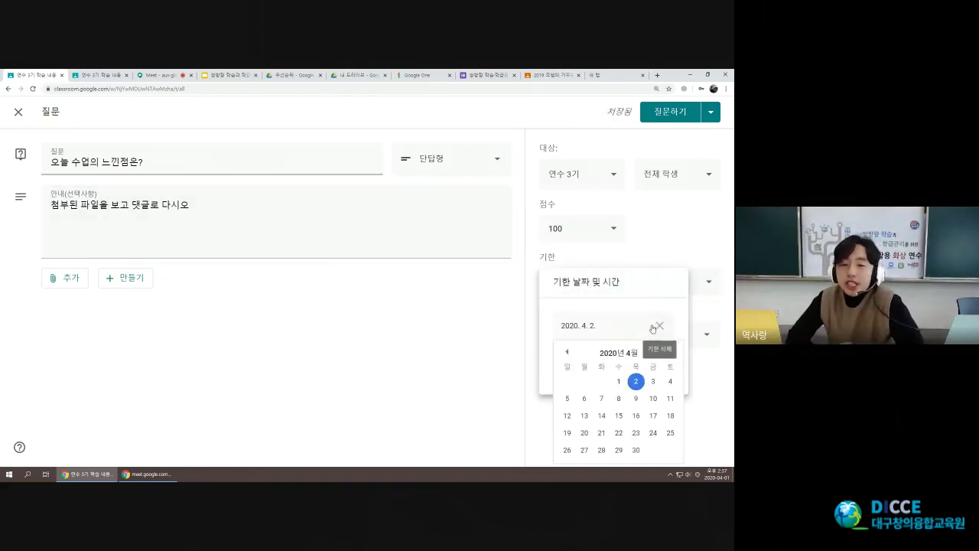
left_click(619, 381)
left_click(648, 360)
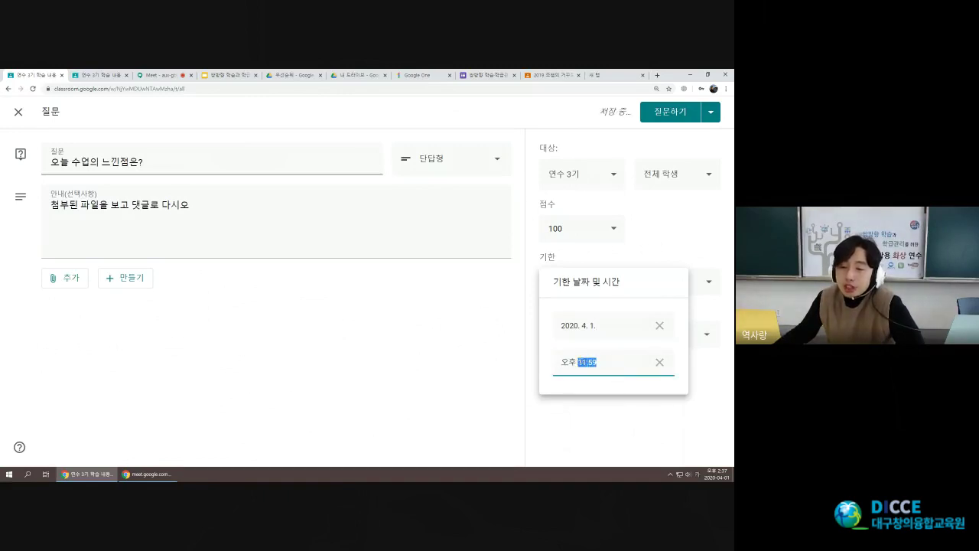
type("4")
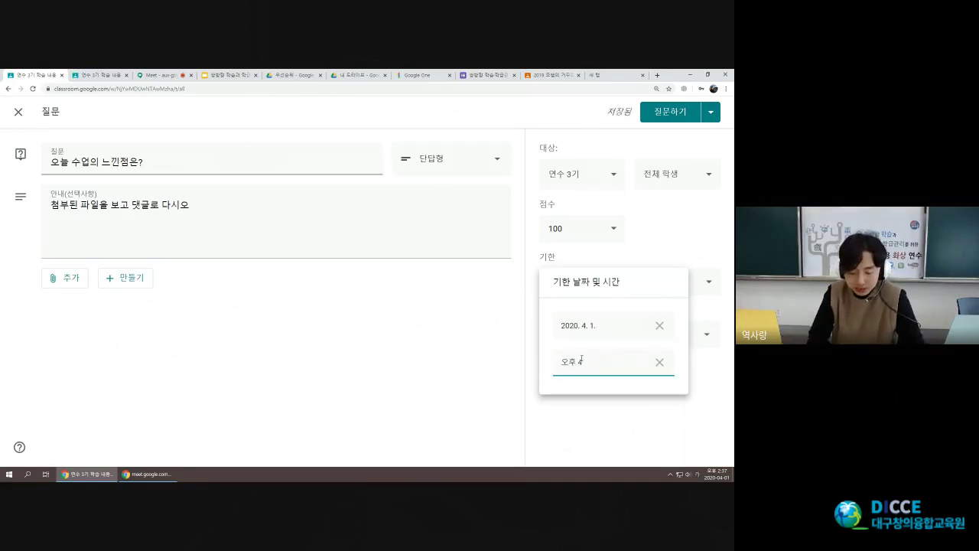
left_click(466, 317)
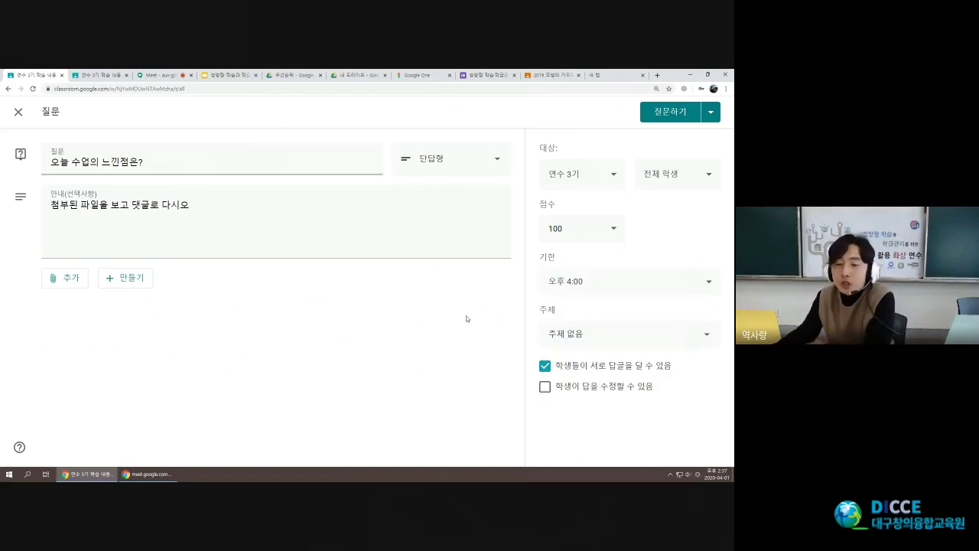
Look through the available topics without choosing one, and allow students to edit their answers (학생이 답을 수정할 수 있음).
left_click(645, 333)
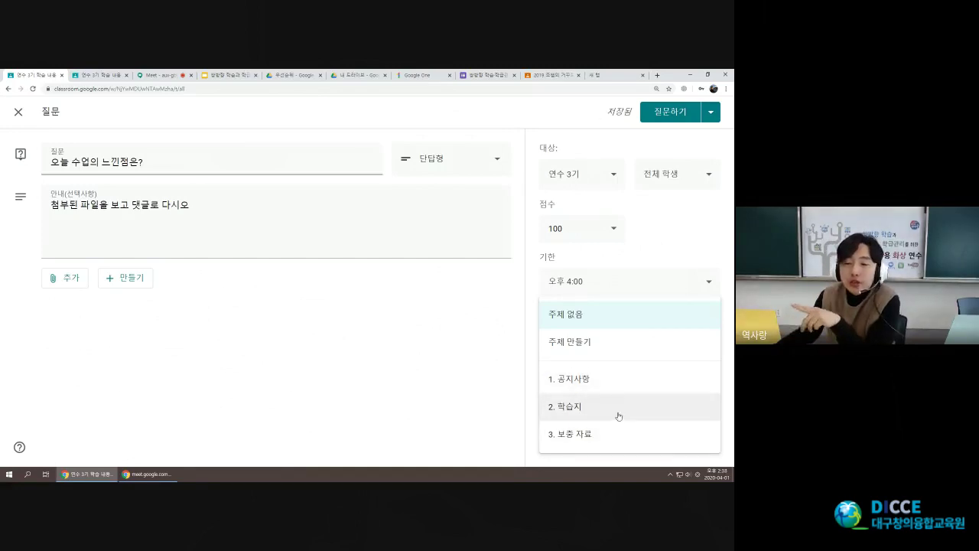
left_click(483, 349)
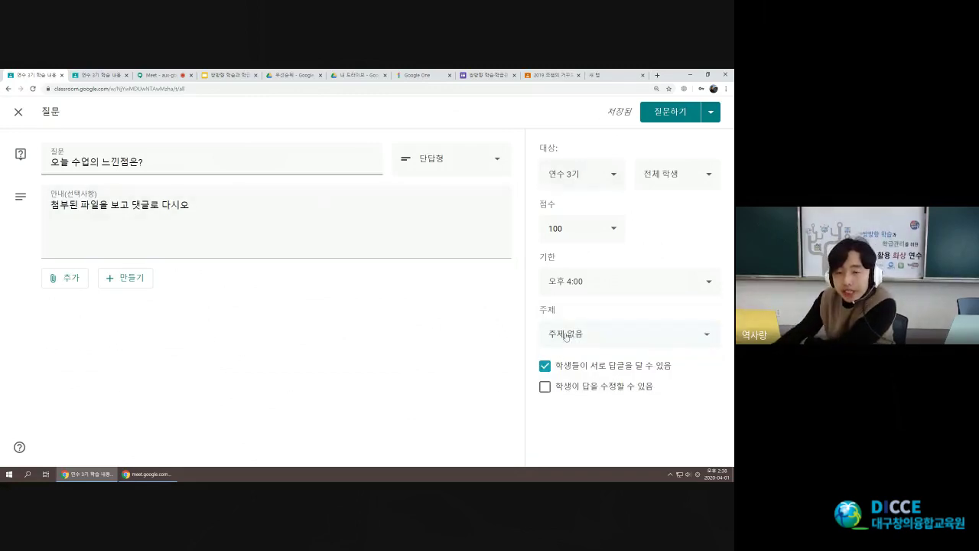
left_click_drag(585, 365, 666, 366)
left_click(545, 388)
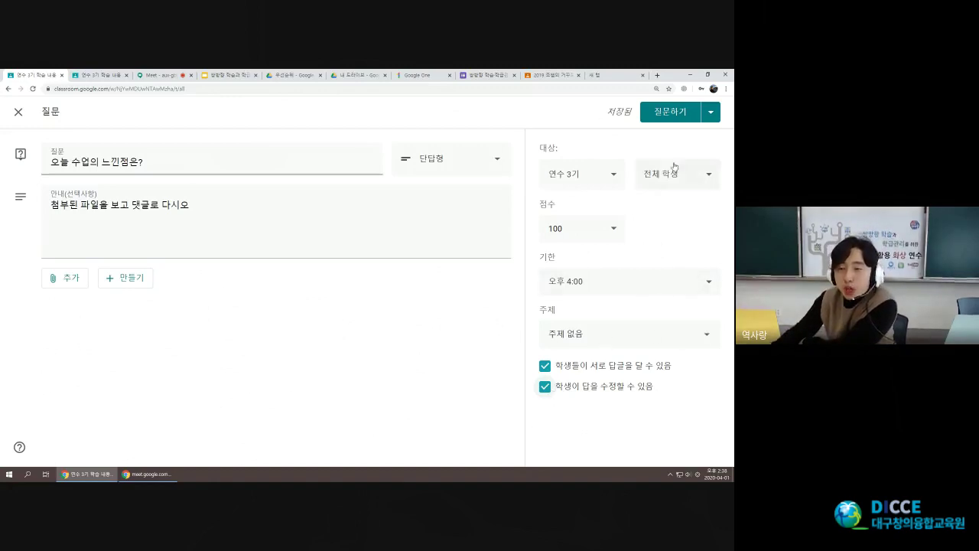
Check the alternative posting options, such as scheduling and saving a draft, and publish the question to the class.
left_click(712, 115)
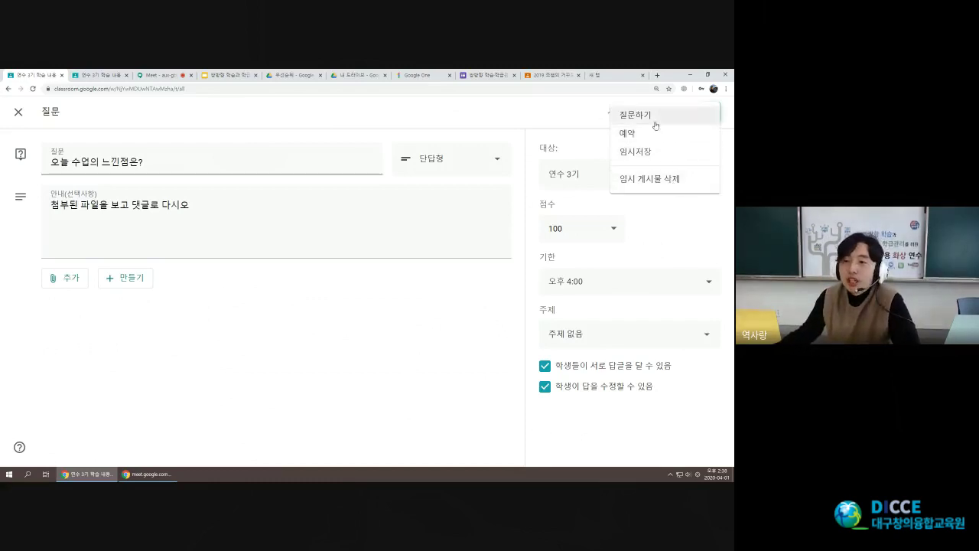
left_click(540, 106)
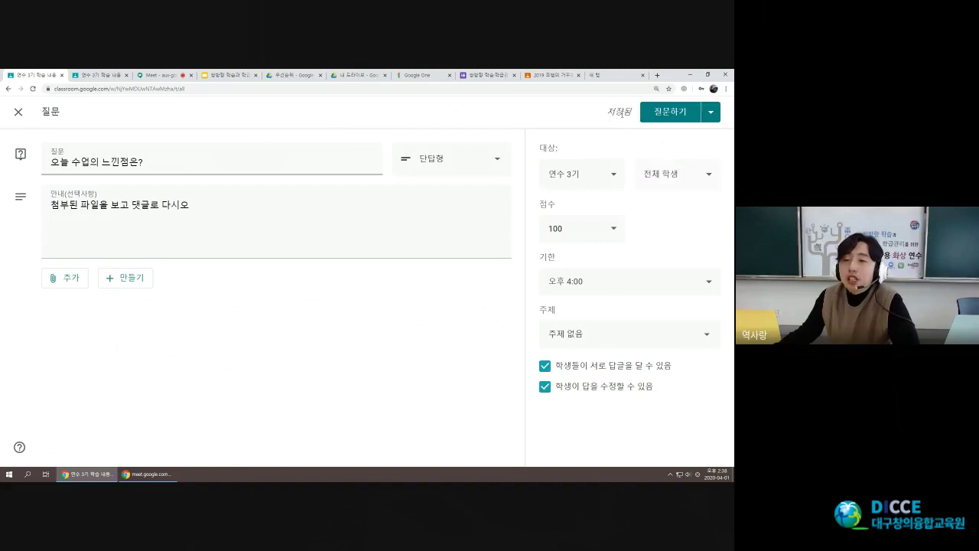
left_click(682, 113)
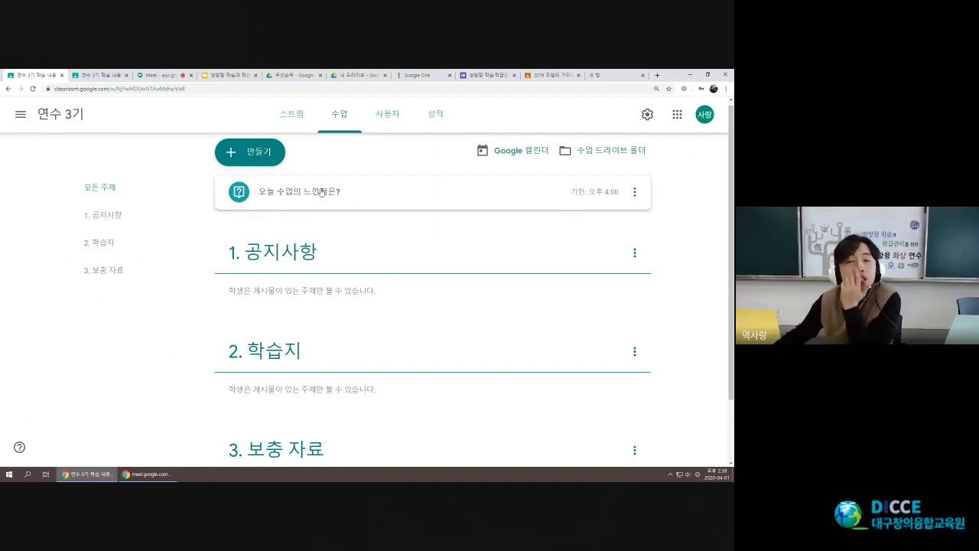
Move the question 오늘 수업의 느낀점은? under the topic 2. 학습지 in the classwork list.
left_click(634, 191)
left_click(635, 192)
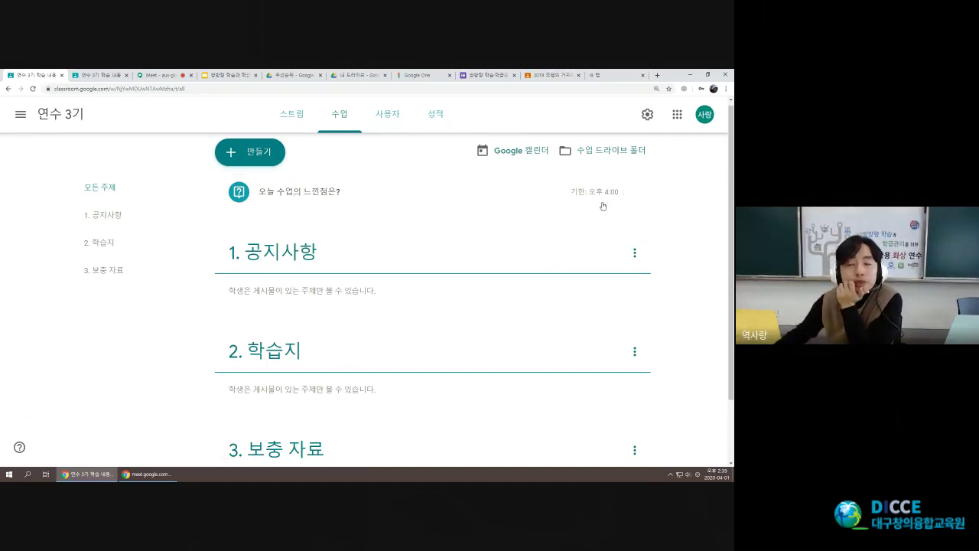
left_click(408, 195)
left_click_drag(409, 194, 403, 321)
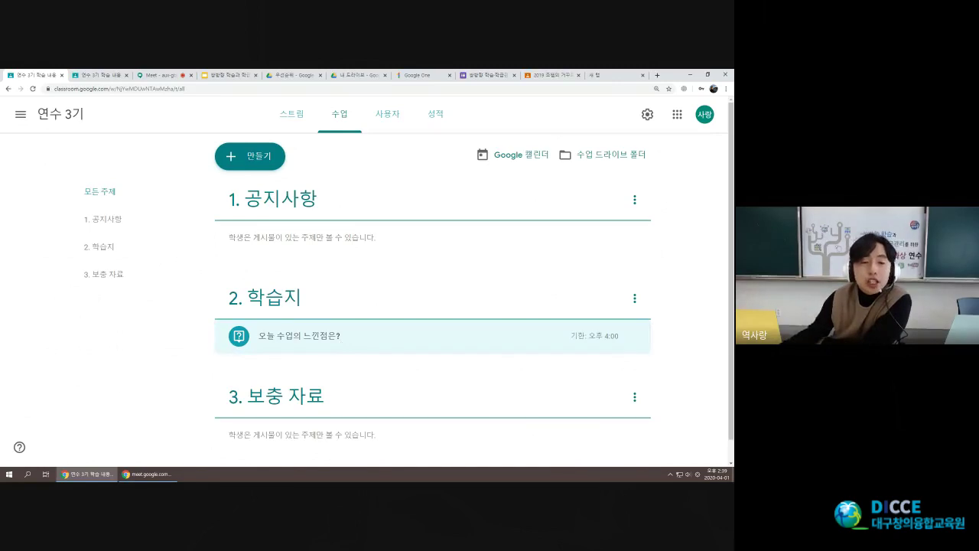
Switch to the student's view of the class and open the question's details (세부정보 보기) from the student's own assignment list.
left_click(97, 77)
left_click(314, 116)
left_click(349, 123)
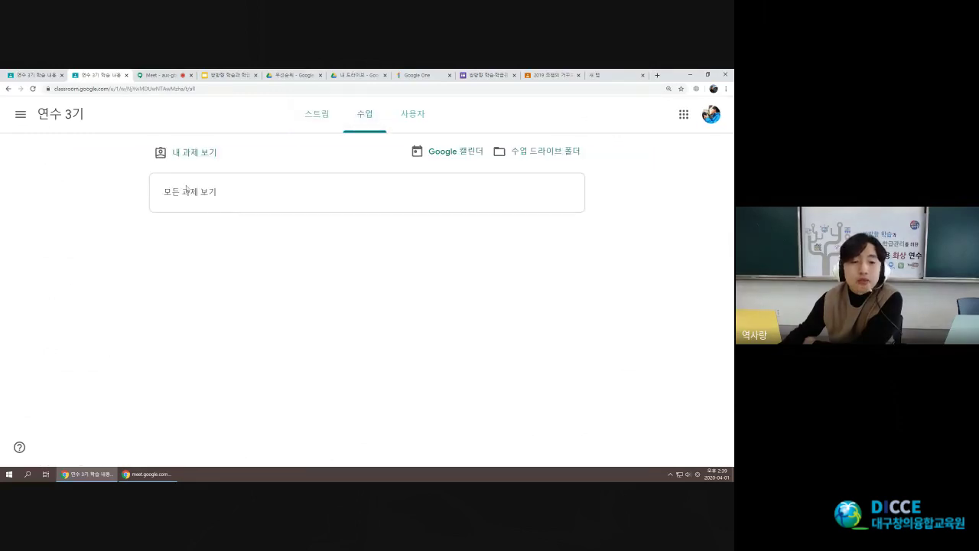
left_click(191, 157)
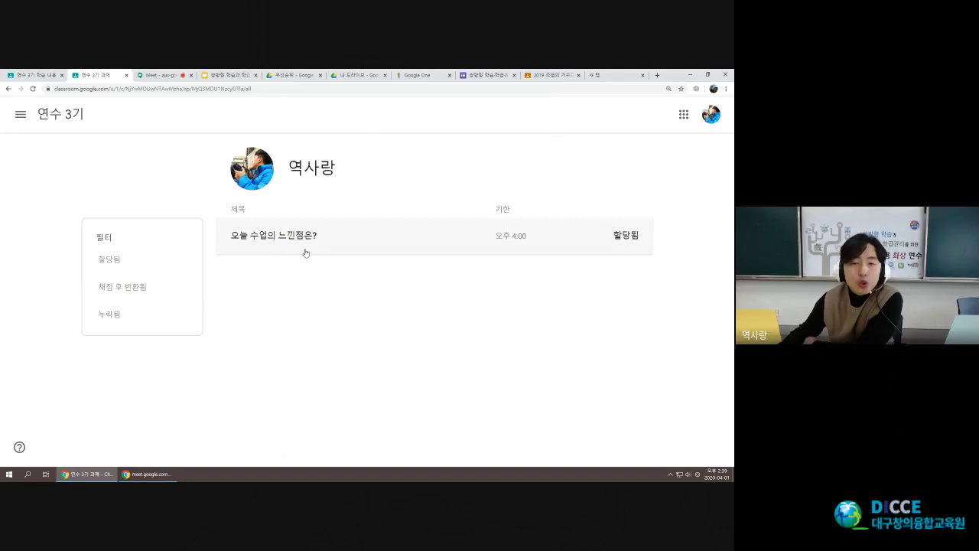
left_click(292, 237)
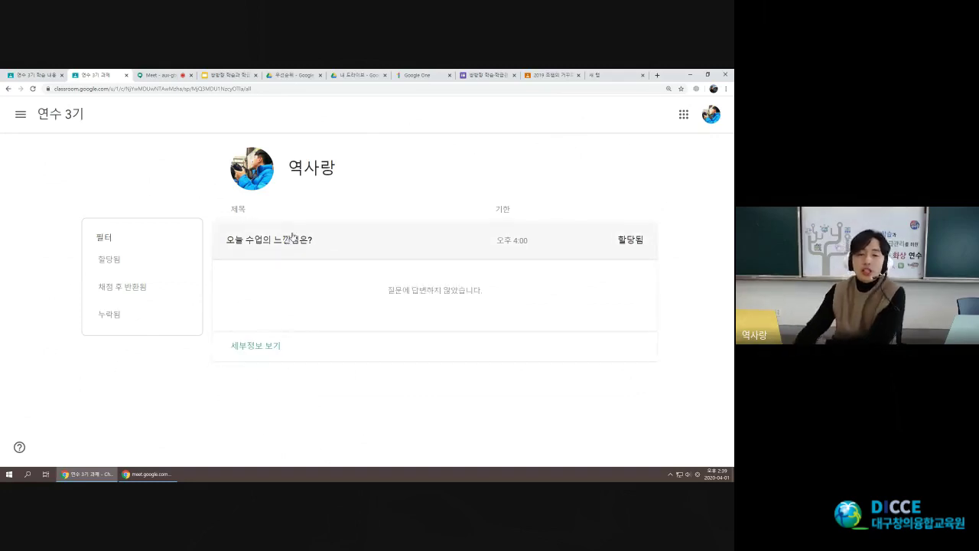
left_click(270, 347)
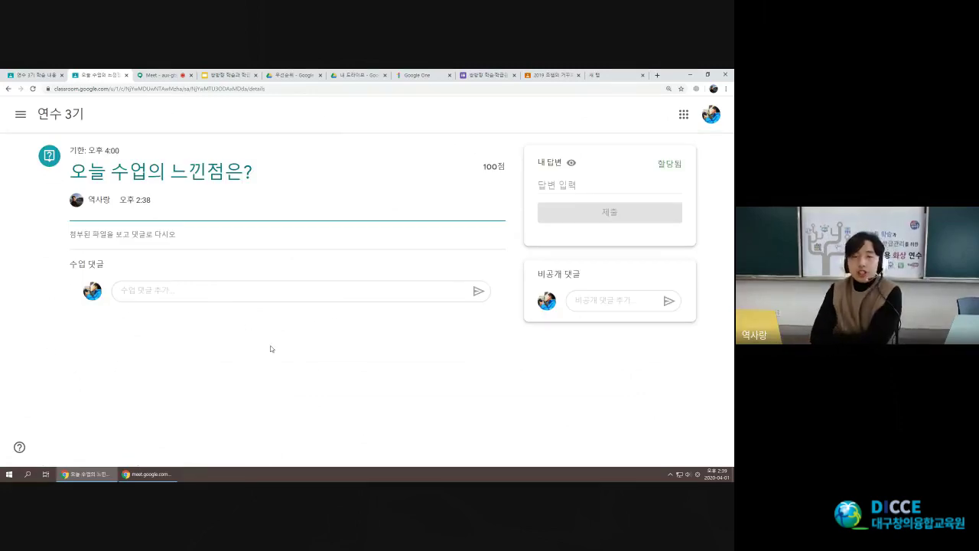
Answer the question as the student with 좋습니다. and submit it.
left_click(591, 189)
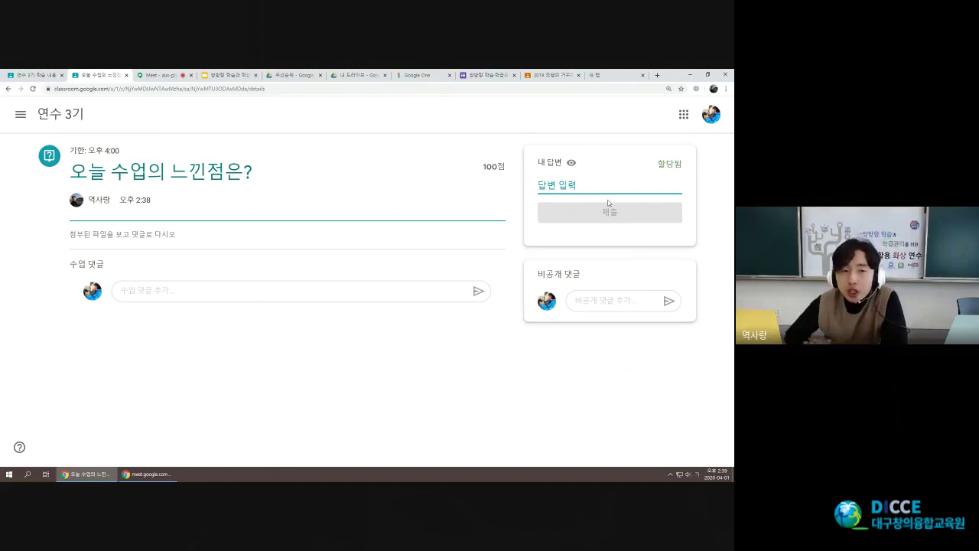
left_click_drag(540, 162, 568, 163)
left_click(602, 191)
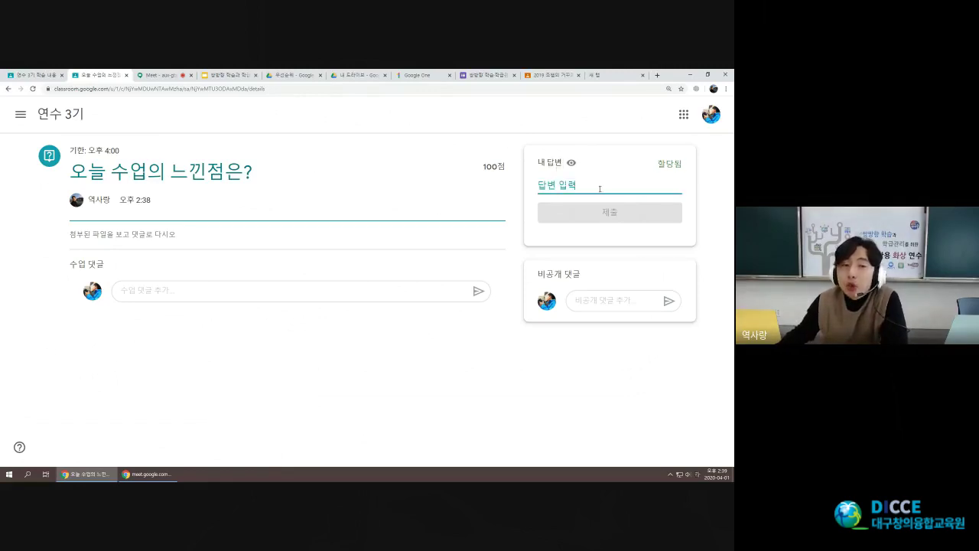
mouse_move(572, 165)
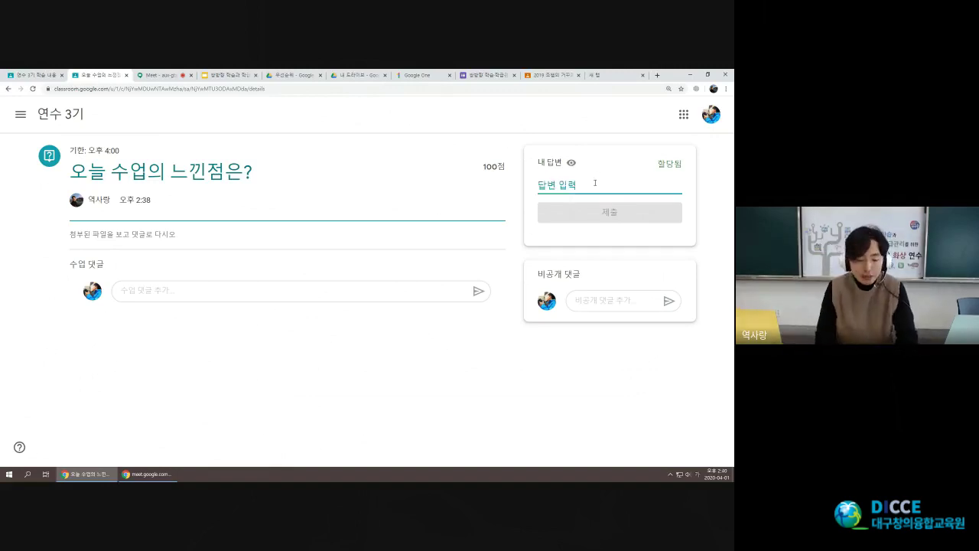
type("좋스비내")
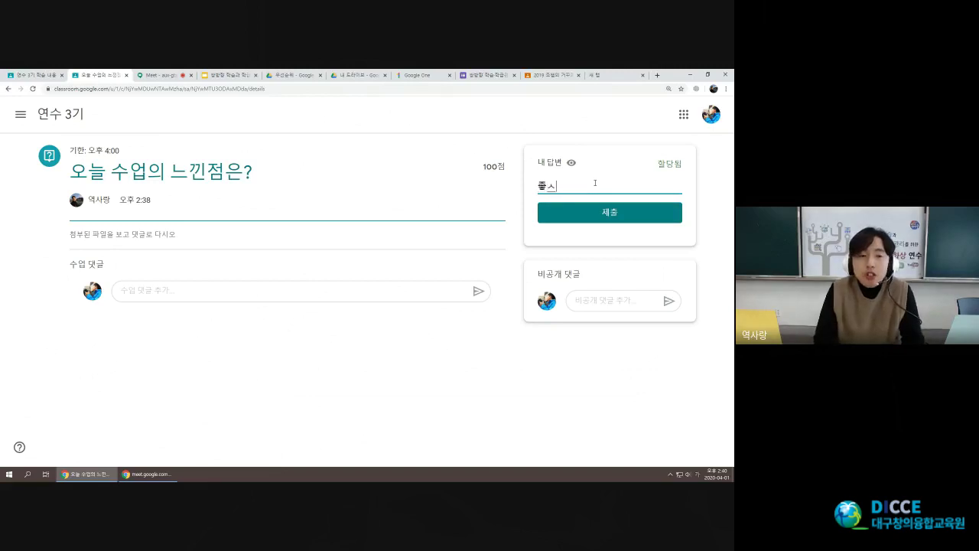
key("BackSpace")
key("BackSpace")
key("BackSpace")
type("습니다.")
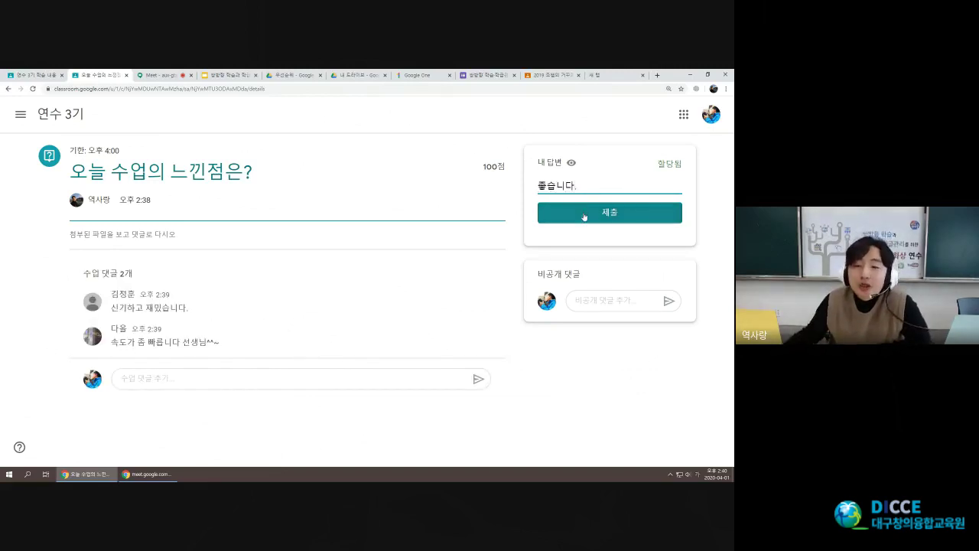
left_click(584, 218)
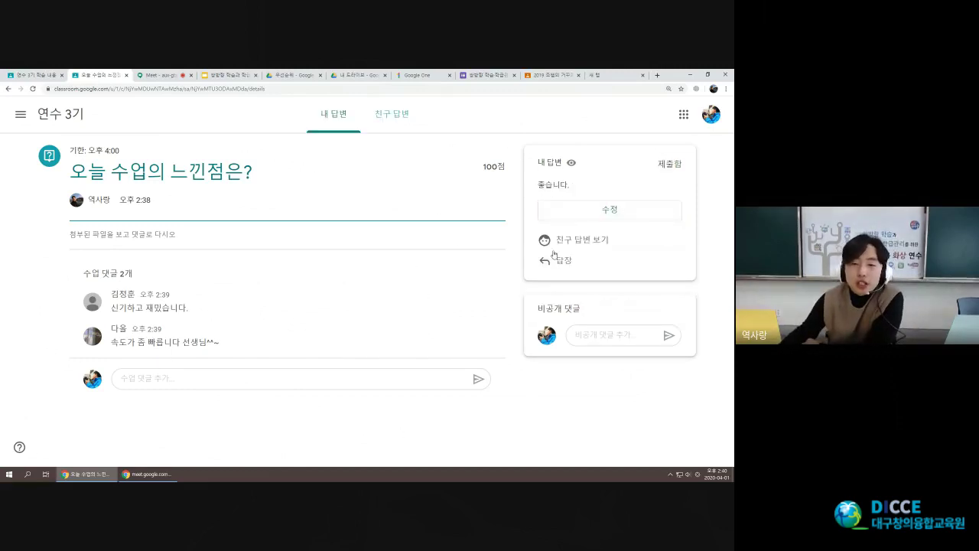
Post the class comment 선생님 이게 뭐에요? under the question as the student.
left_click(166, 380)
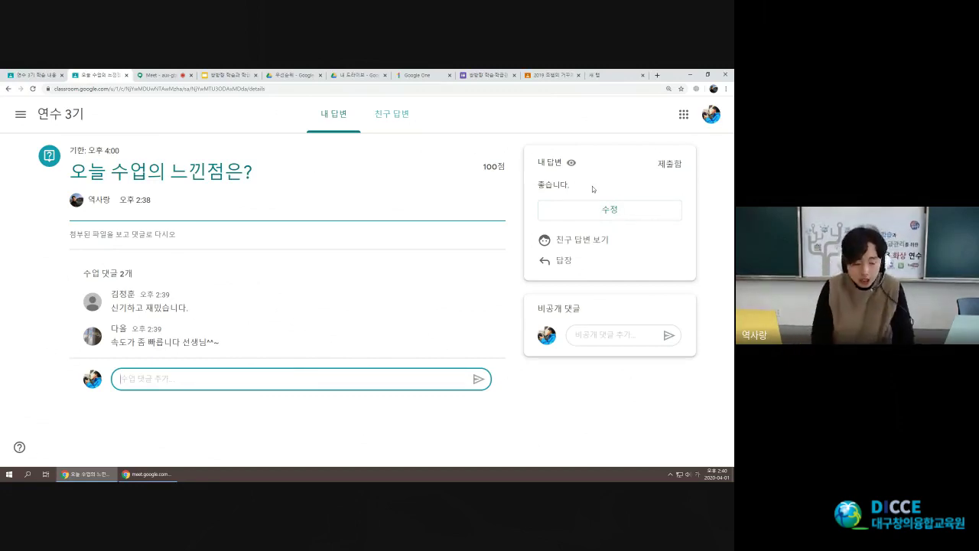
type("이")
key("BackSpace")
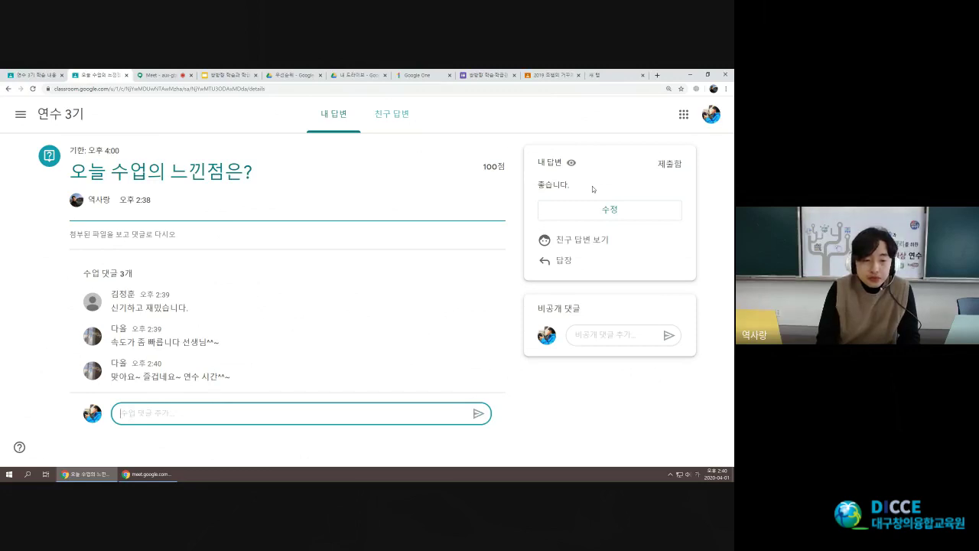
type("선생님 이게 뭔")
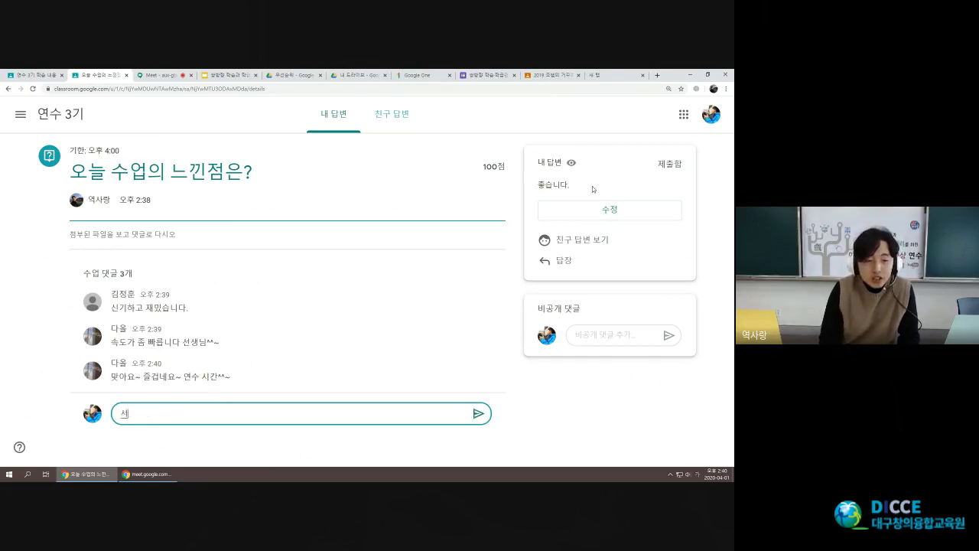
type("에요?")
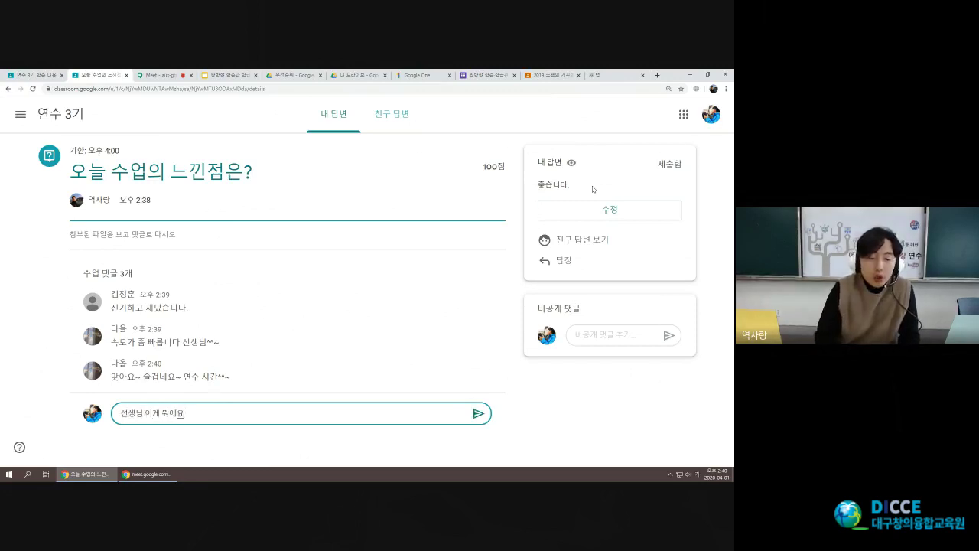
left_click(477, 414)
Examine the submitted answer, the posted class comments and the private comment (비공개 댓글) field without writing a private comment.
left_click_drag(544, 163, 585, 166)
left_click(584, 165)
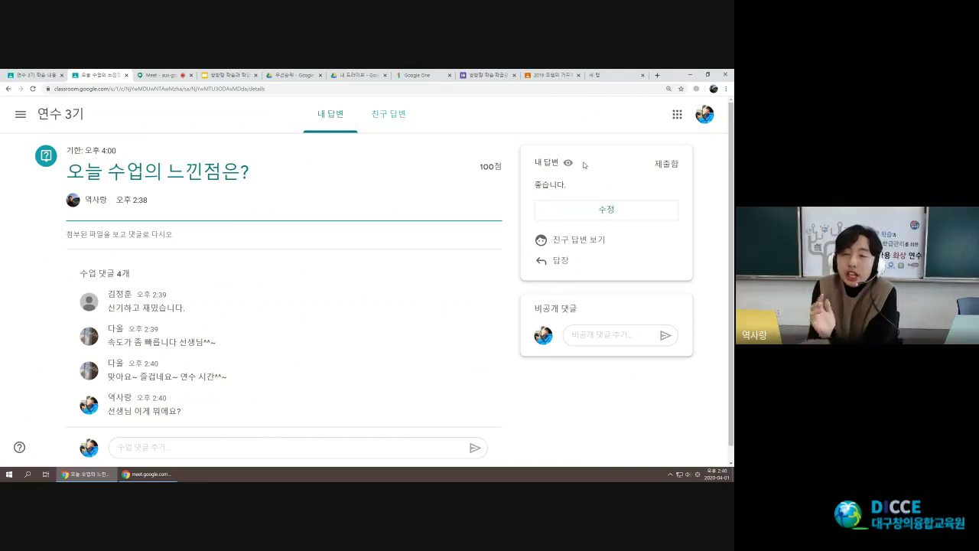
left_click_drag(530, 158, 619, 223)
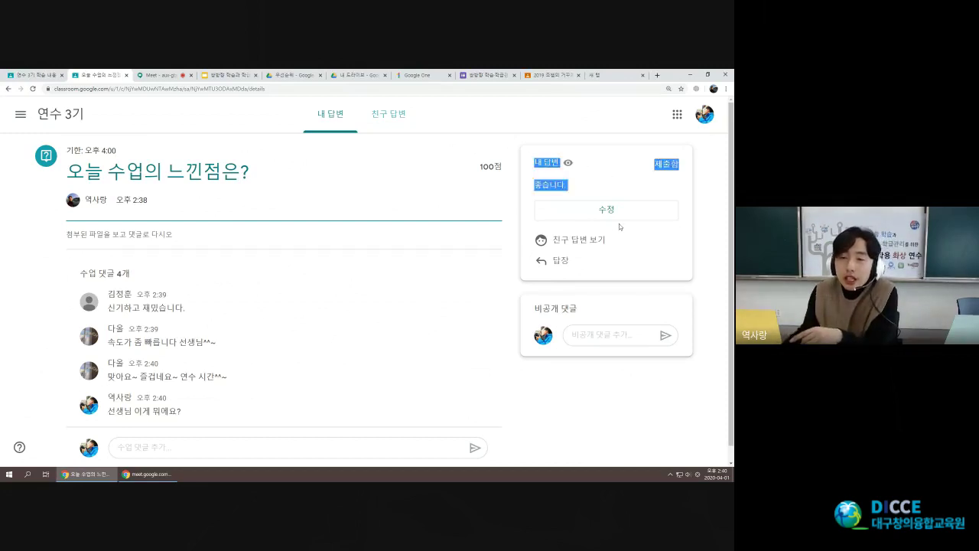
left_click(602, 176)
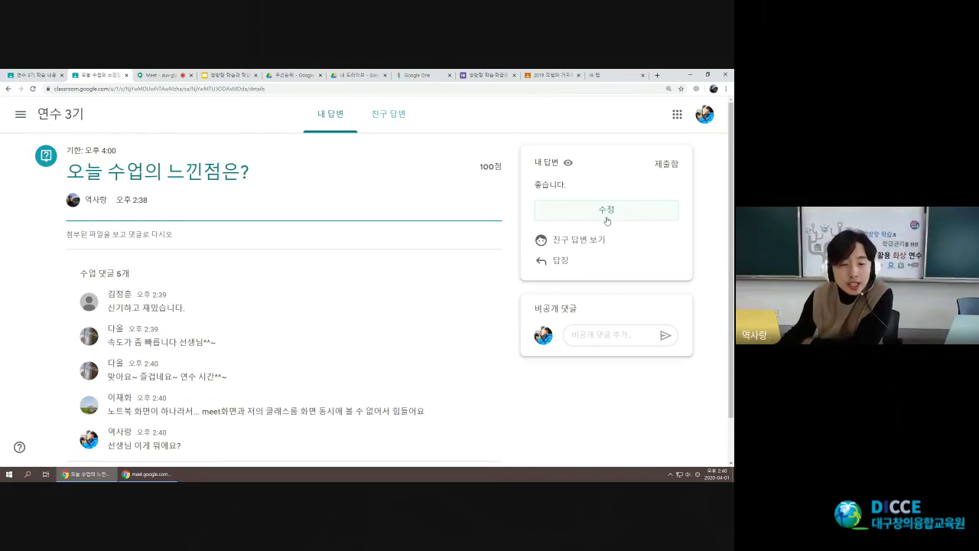
scroll(407, 359, "down", 2)
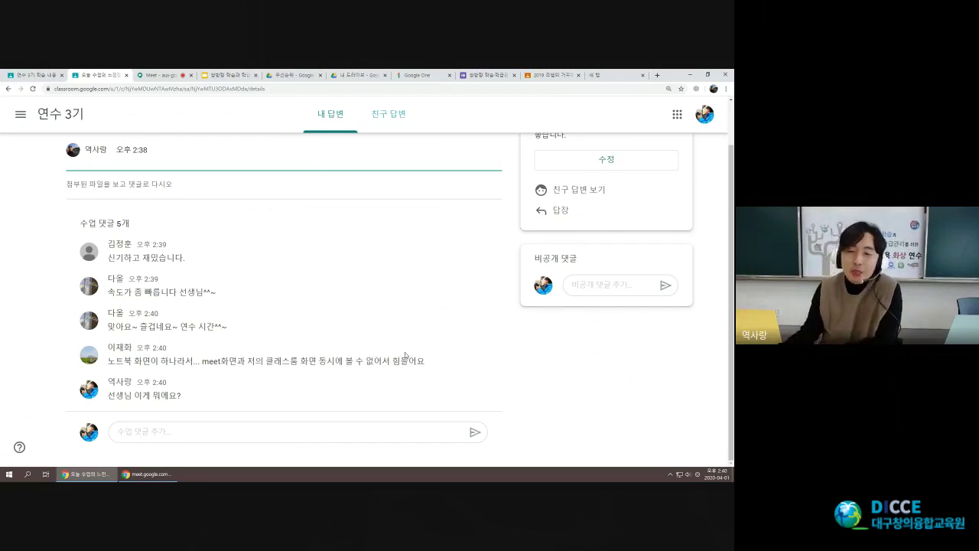
scroll(411, 337, "up", 1)
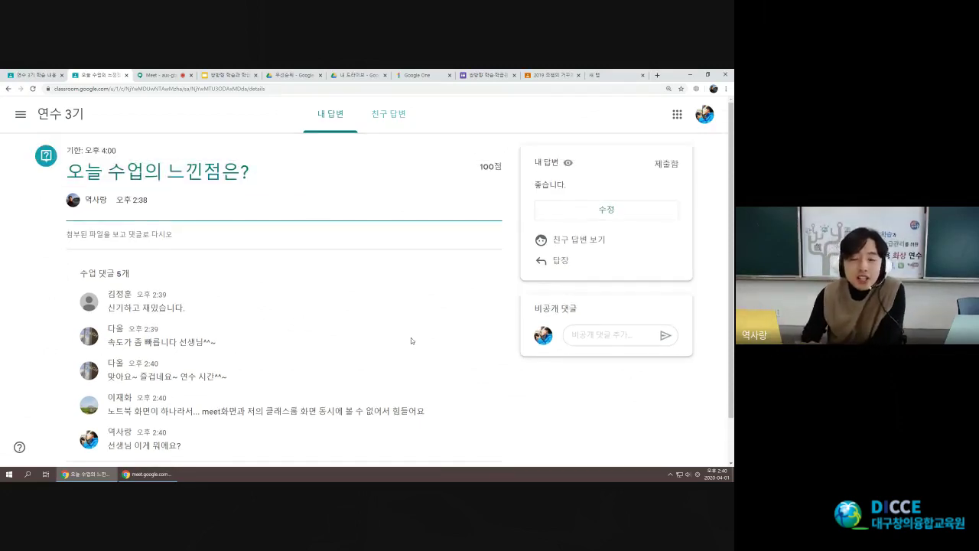
left_click_drag(528, 310, 588, 310)
left_click(588, 311)
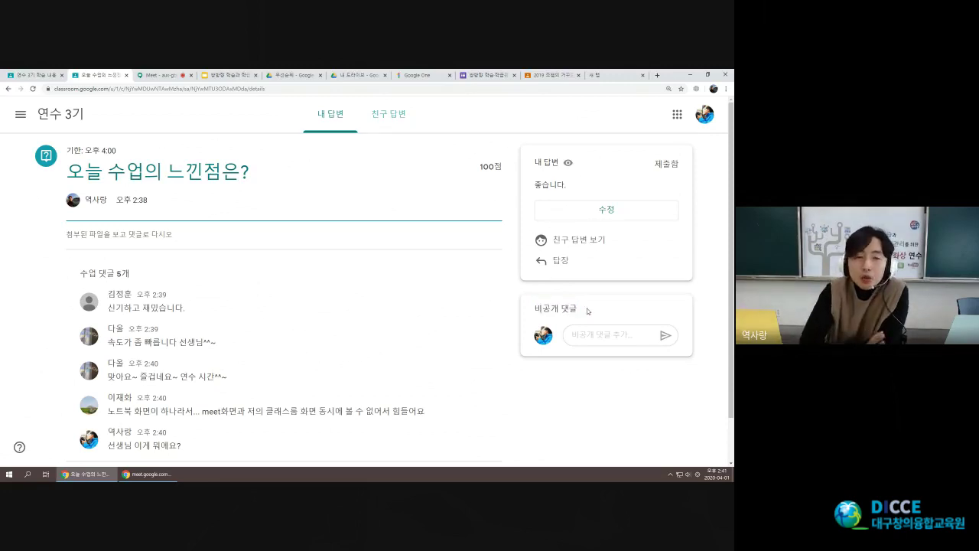
left_click(601, 335)
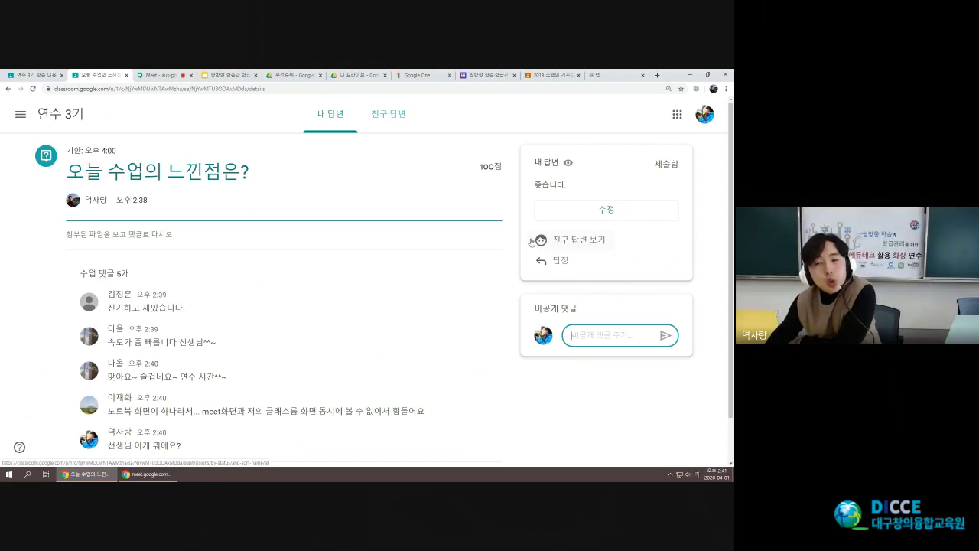
Open the classmates' answers (친구 답변 보기) to the question and read through them.
left_click(573, 242)
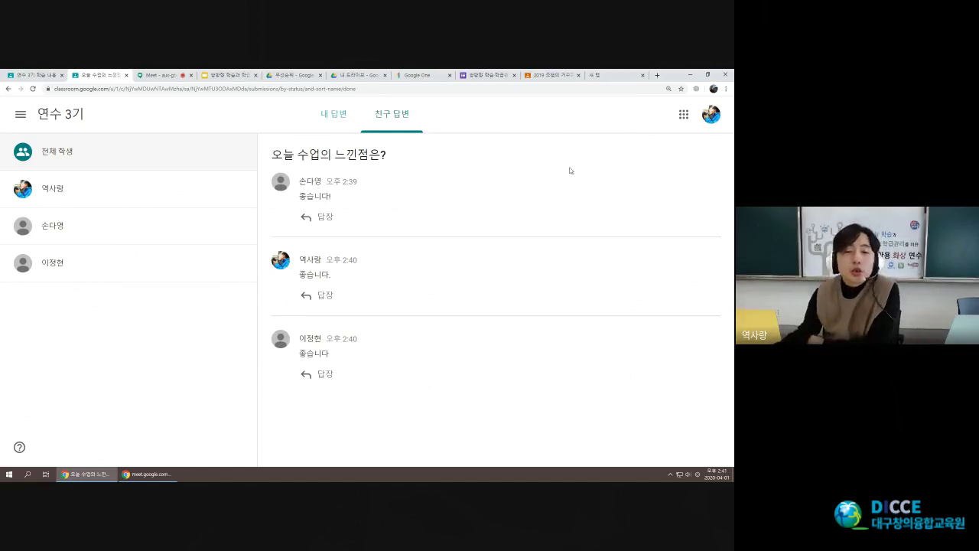
double_click(336, 201)
left_click(336, 200)
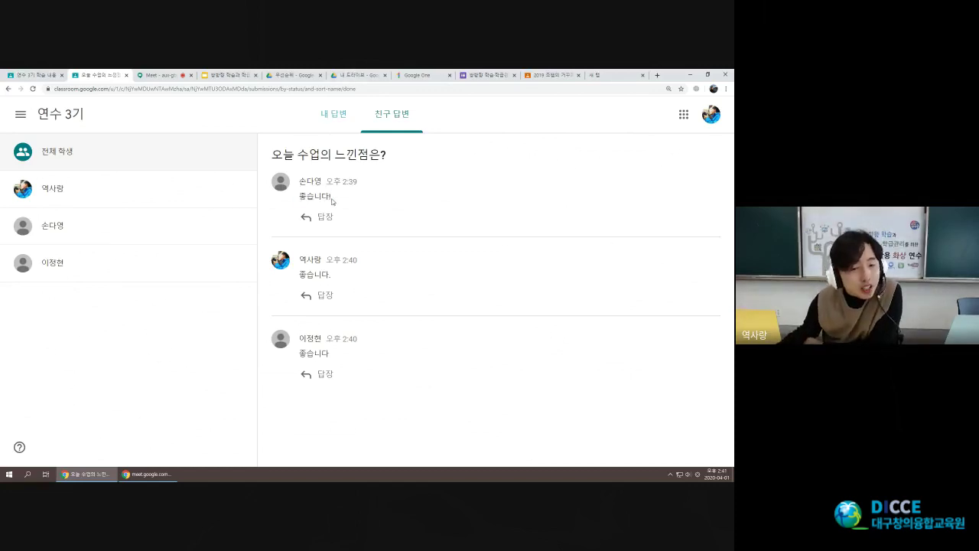
left_click_drag(307, 181, 390, 202)
left_click(406, 204)
left_click_drag(322, 338, 345, 355)
left_click(348, 360)
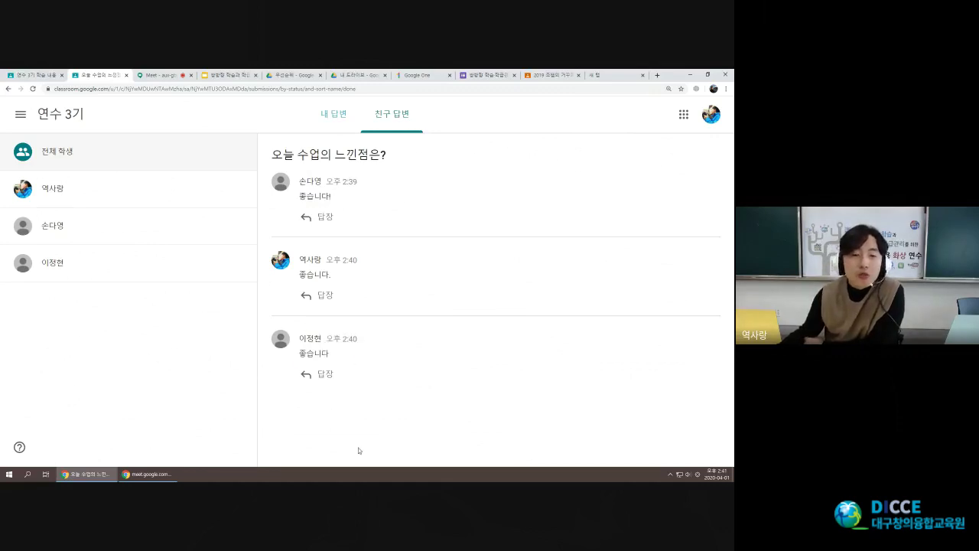
Return to the student's own answer (내 답변) and review the answer text with its edit and reply options.
left_click(346, 109)
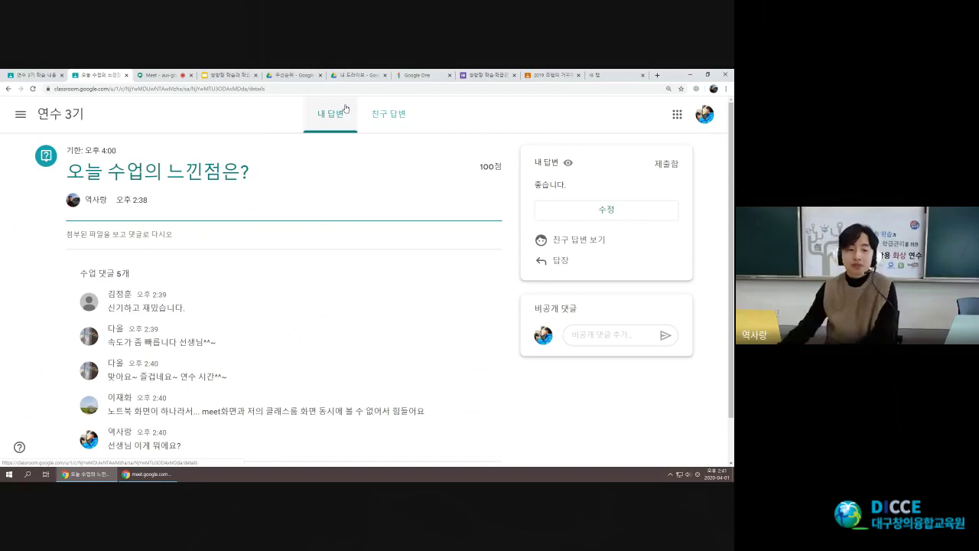
scroll(449, 242, "down", 1)
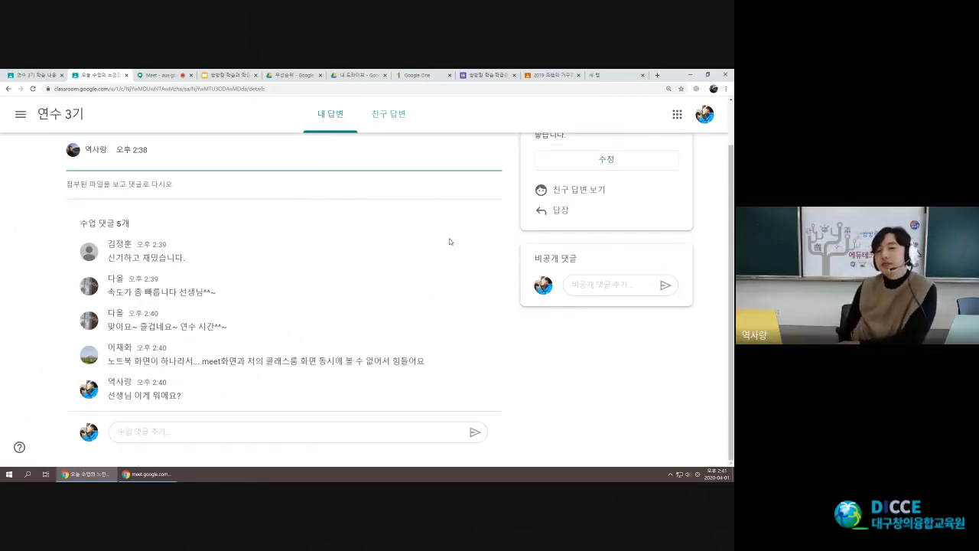
scroll(450, 242, "up", 1)
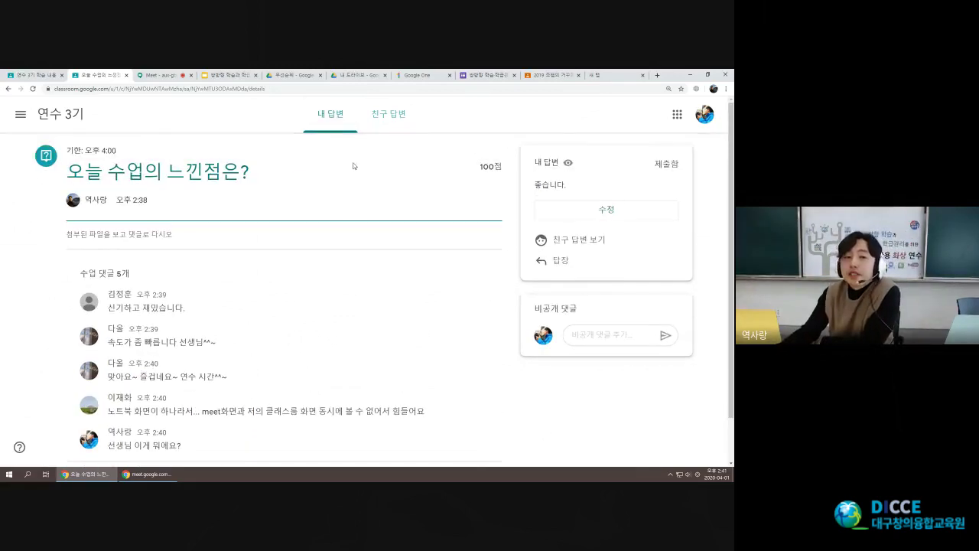
left_click_drag(539, 185, 583, 190)
left_click(582, 191)
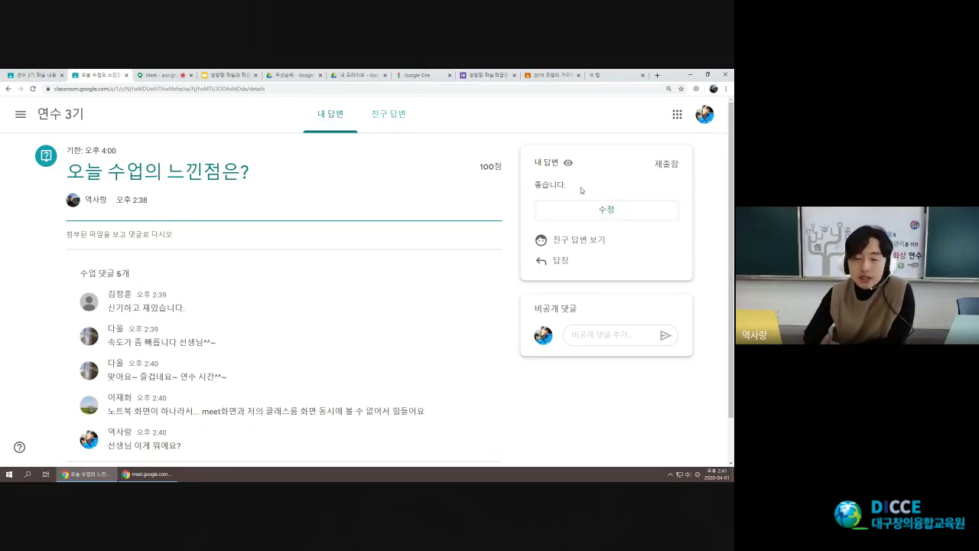
left_click_drag(582, 190, 557, 188)
left_click(582, 201)
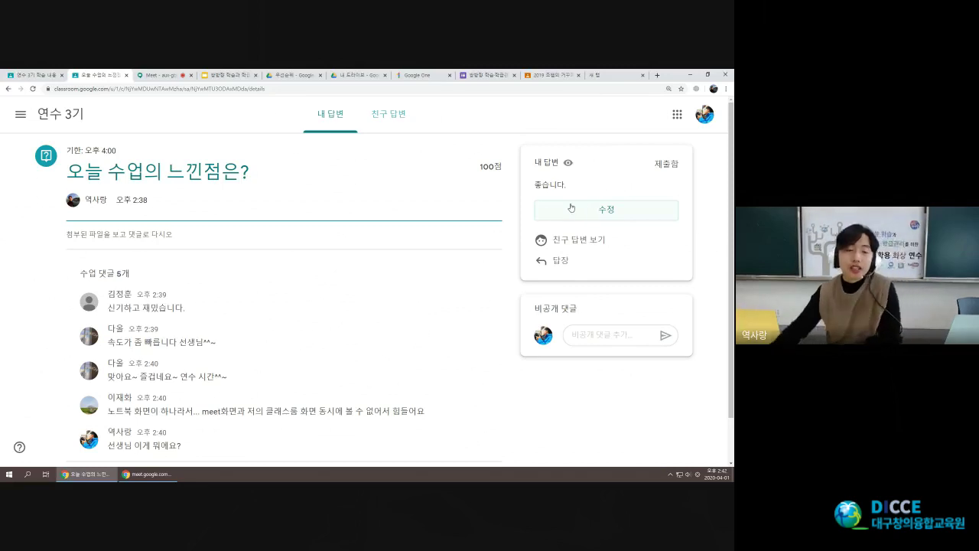
scroll(462, 321, "down", 1)
scroll(462, 321, "up", 1)
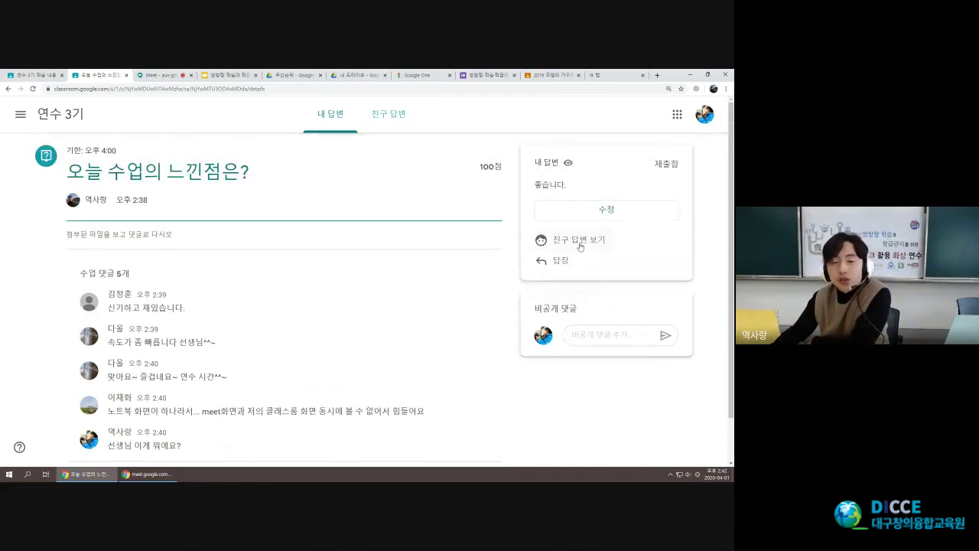
Switch to the teacher's classwork list and expand the question 오늘 수업의 느낀점은? under 2. 학습지.
left_click(19, 75)
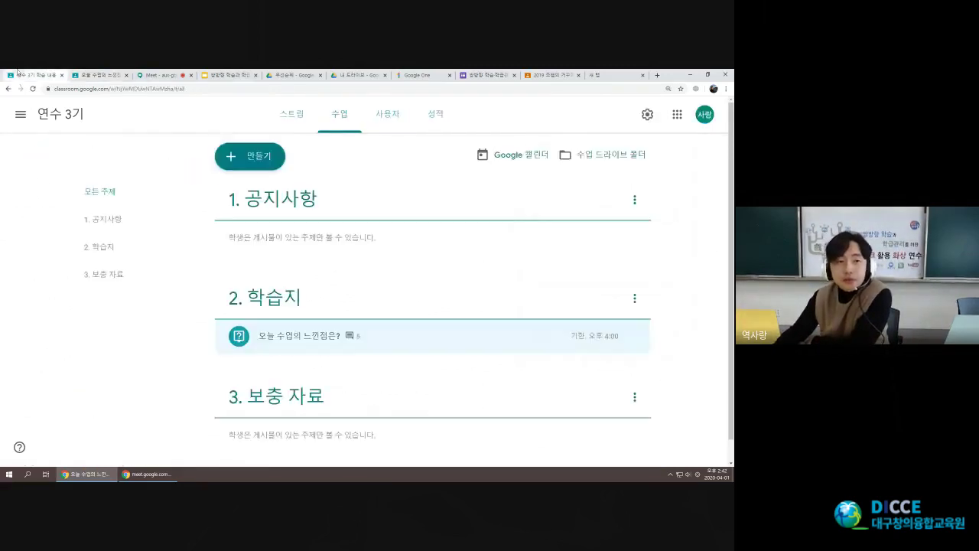
left_click(301, 337)
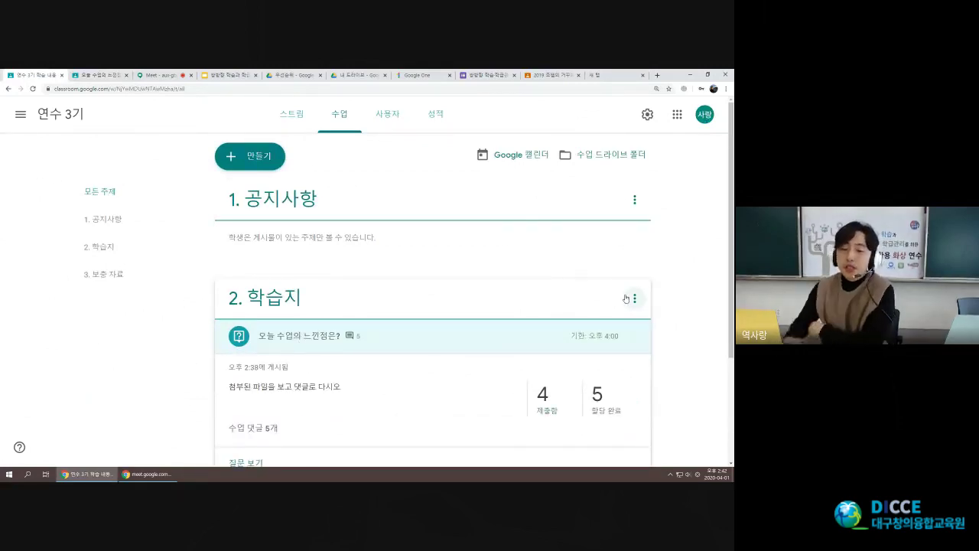
scroll(300, 278, "down", 1)
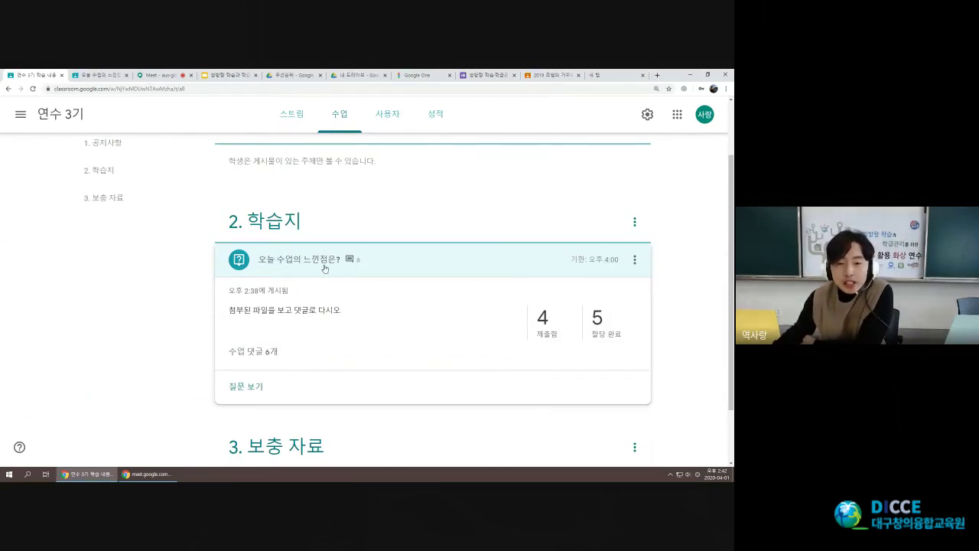
Open the question's class comments as the teacher, read through them, and close the comment list.
left_click(264, 357)
left_click_drag(197, 179, 264, 335)
left_click(222, 294)
left_click_drag(262, 362, 205, 352)
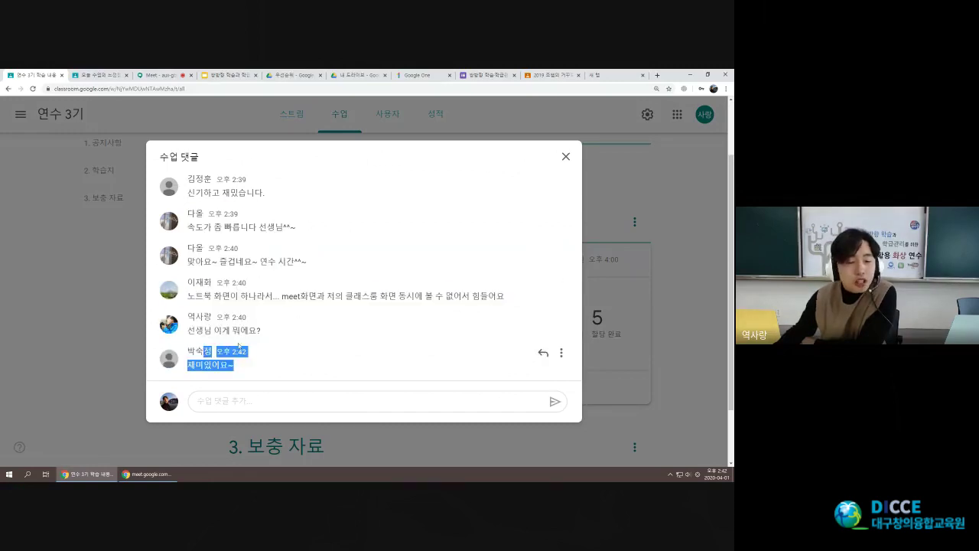
left_click(230, 349)
left_click_drag(293, 338, 546, 221)
left_click(546, 220)
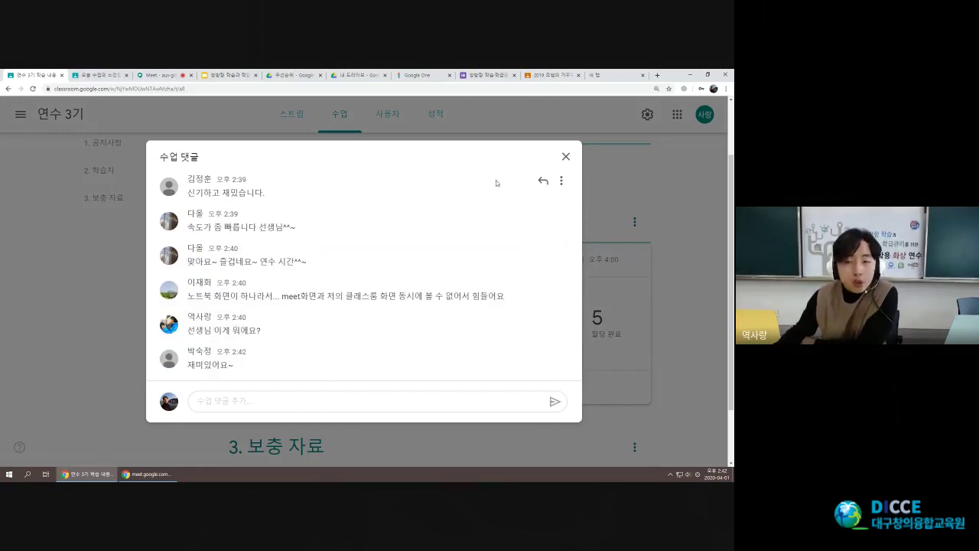
left_click(564, 157)
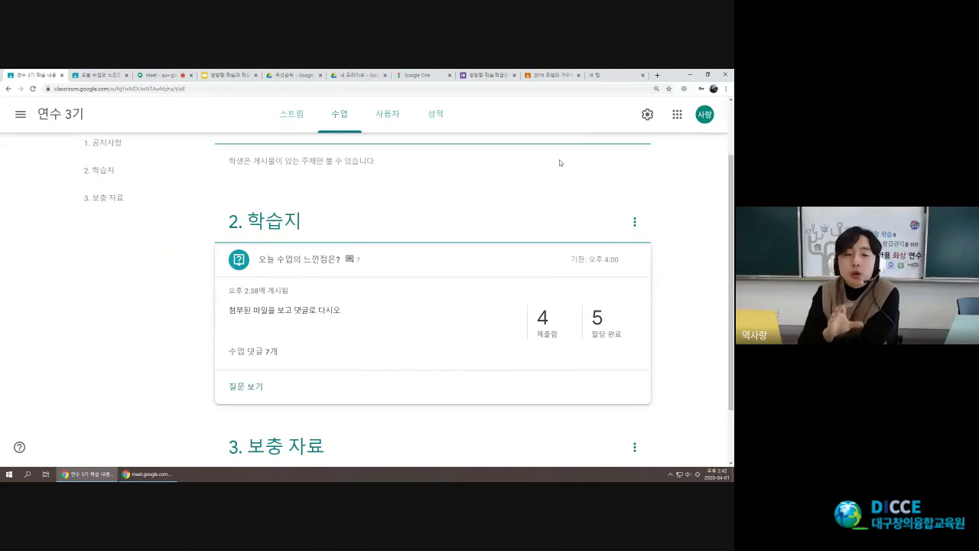
Open the students' submitted answers (제출함), check the turned-in and assigned figures in the classwork list, and reopen the submitted answers.
left_click(545, 320)
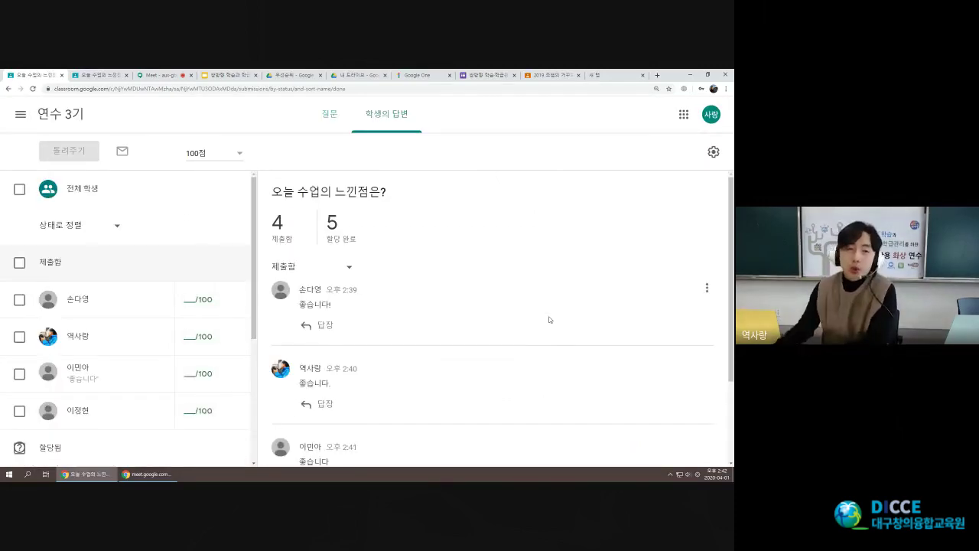
left_click(9, 89)
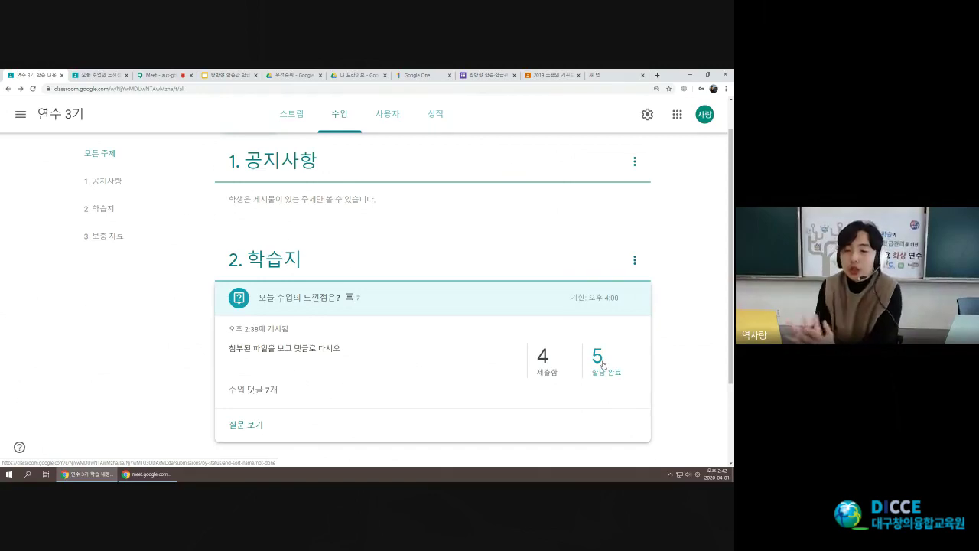
left_click(543, 358)
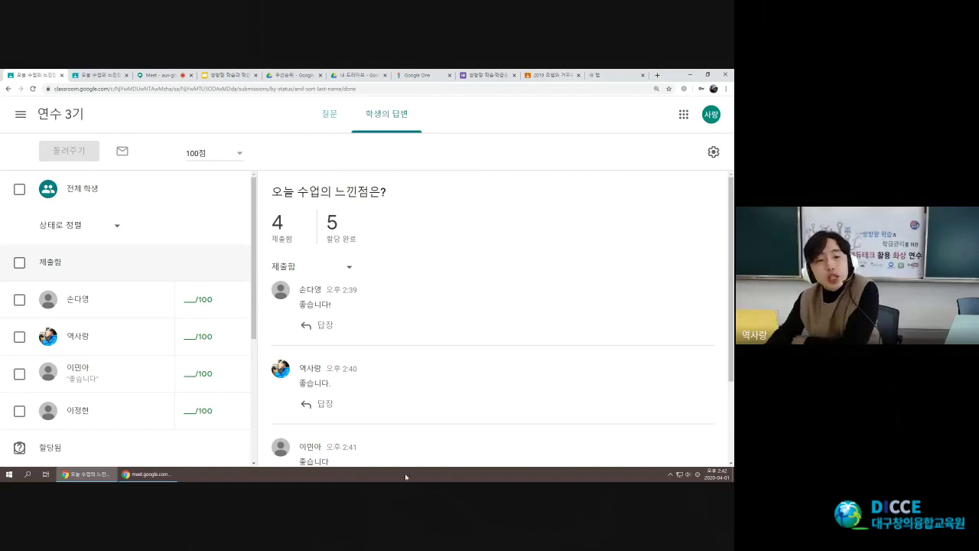
Read through the submitted answers to the question and compare the student lists under 제출함 and 할당 완료.
scroll(345, 243, "down", 2)
left_click_drag(381, 435, 400, 332)
left_click(417, 326)
scroll(429, 417, "up", 2)
left_click_drag(380, 291, 421, 421)
left_click(425, 378)
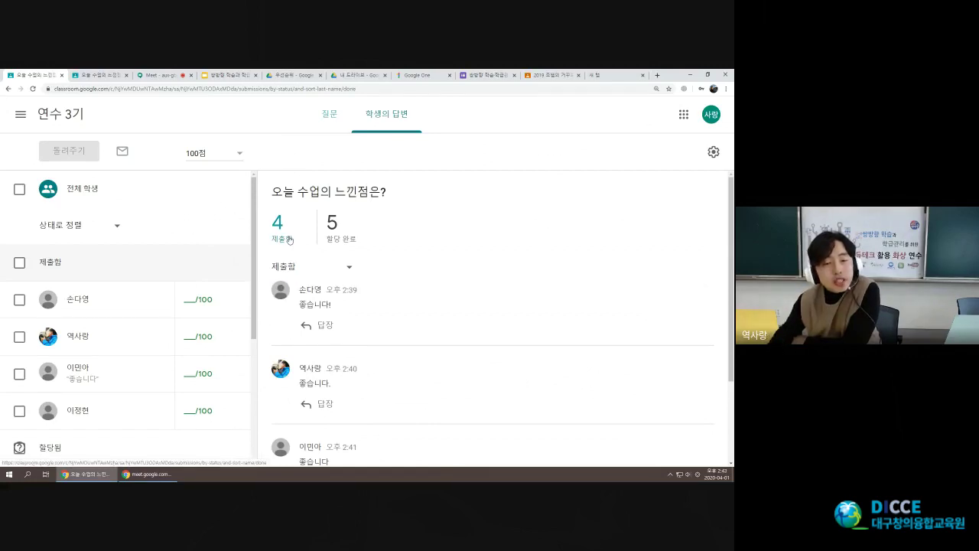
left_click(334, 235)
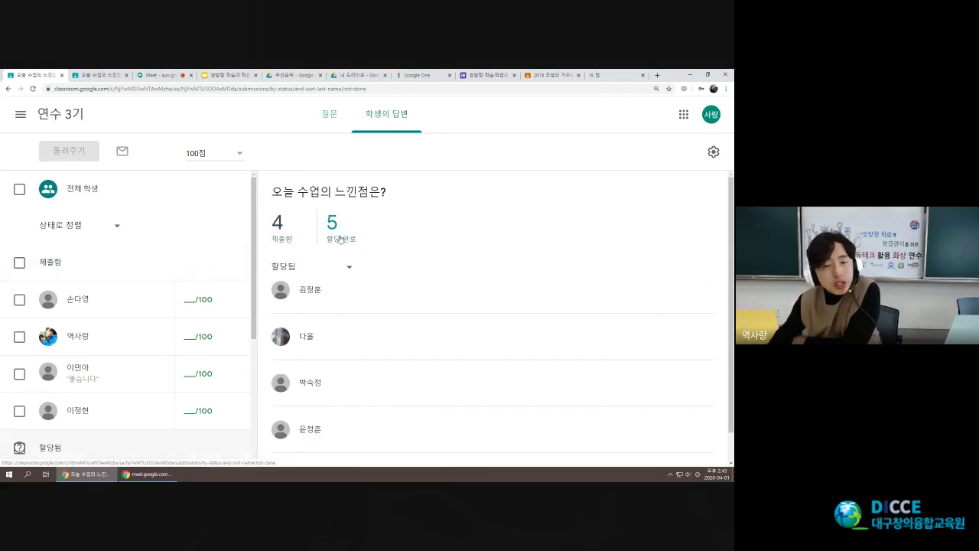
left_click(301, 234)
scroll(171, 259, "down", 3)
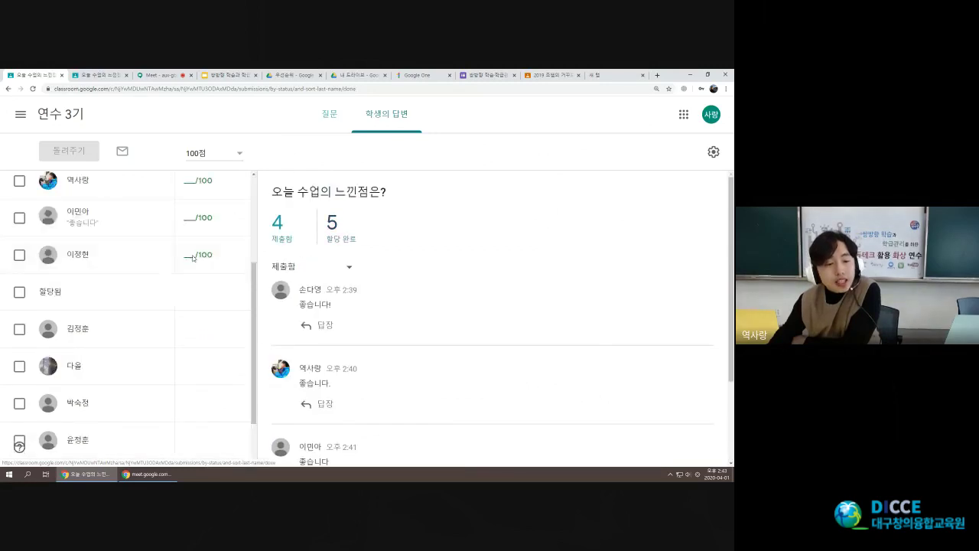
scroll(171, 260, "up", 3)
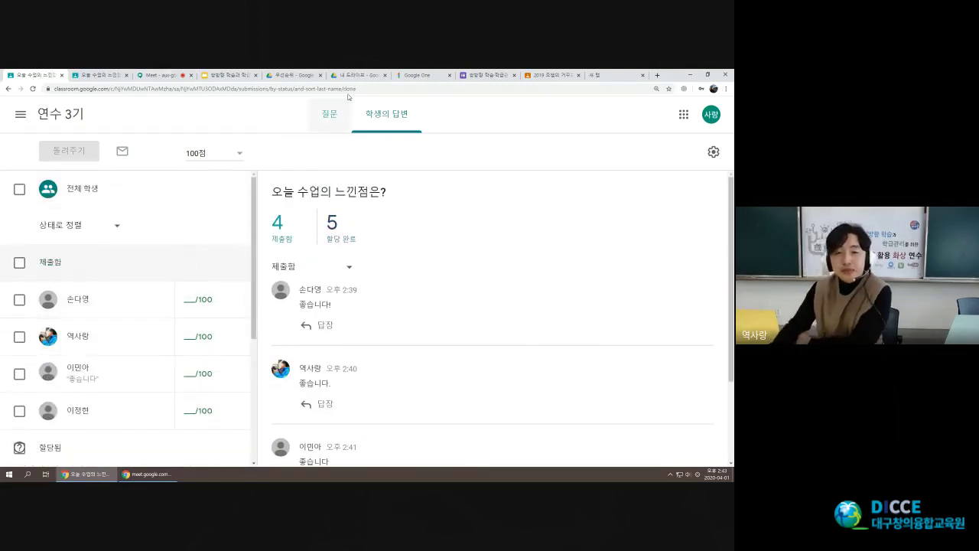
Check the student's view of the question 오늘 수업의 느낀점은? and return to the teacher's view of the answers.
left_click(108, 72)
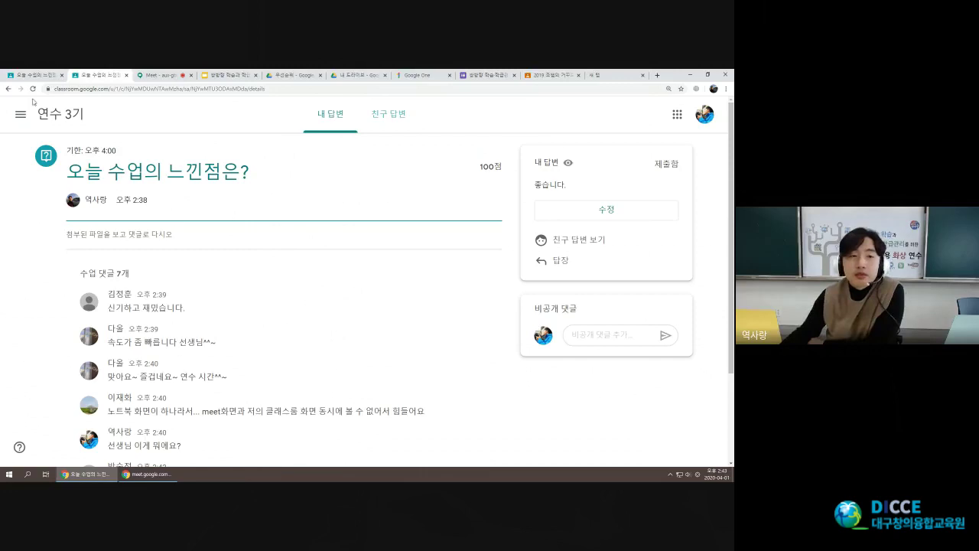
left_click(23, 113)
left_click(36, 75)
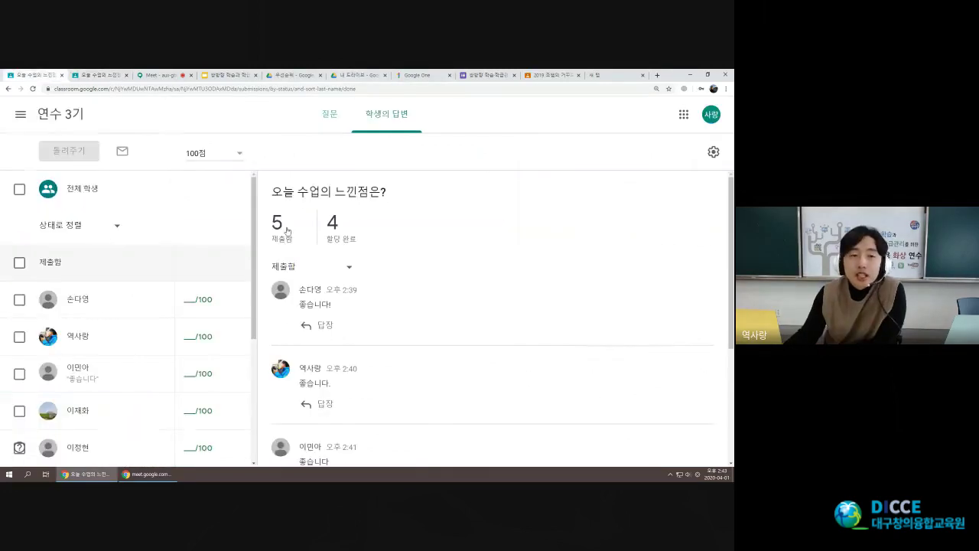
Open the teacher's classwork list (수업) of the class 연수 3기.
left_click(17, 115)
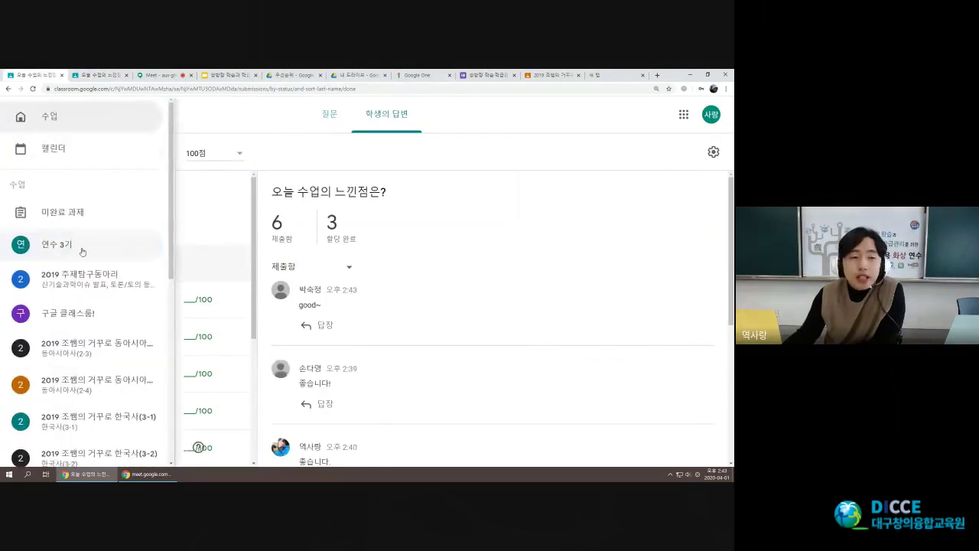
left_click(77, 242)
left_click(339, 113)
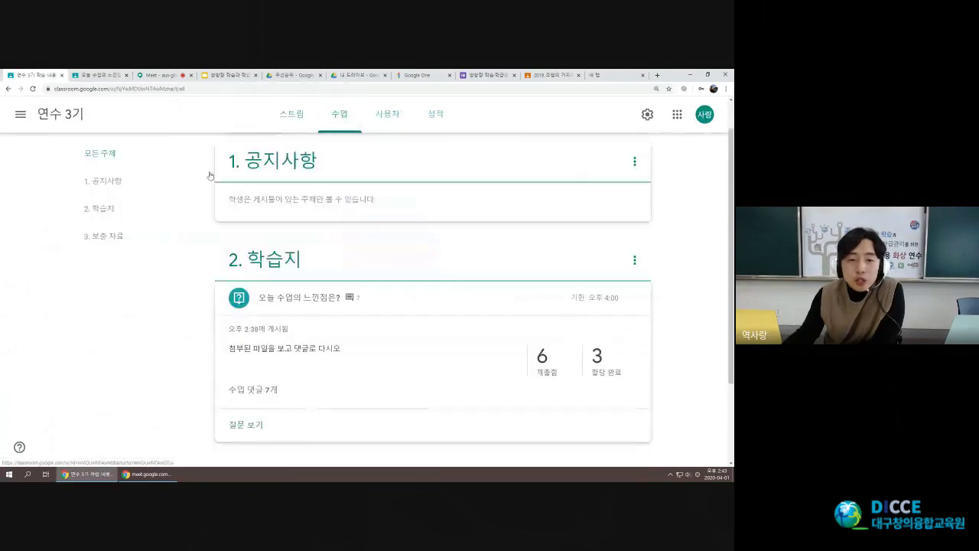
Start a new 자료 post titled 구석기 시대 유튜브 동영상 with the description 참고하시오!
left_click(273, 157)
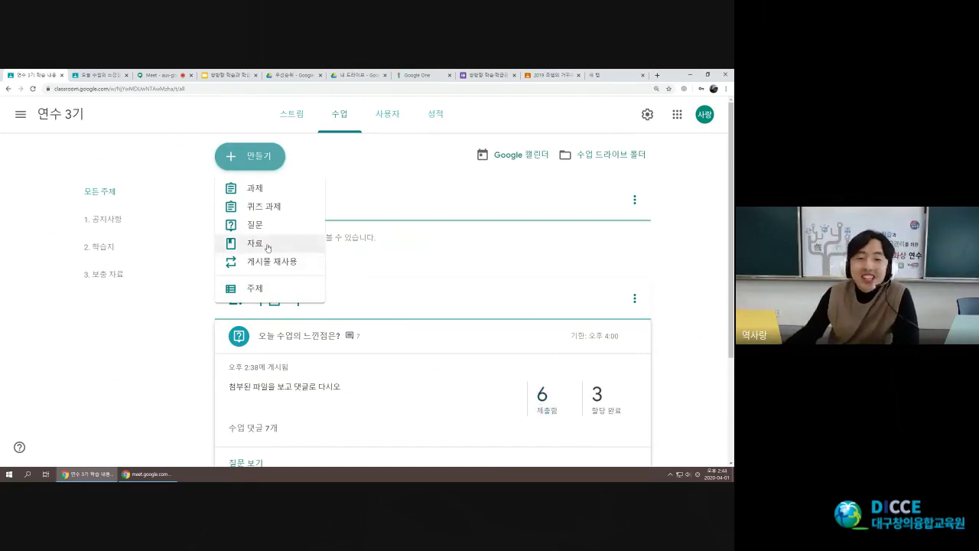
left_click(259, 161)
left_click(258, 161)
left_click(281, 245)
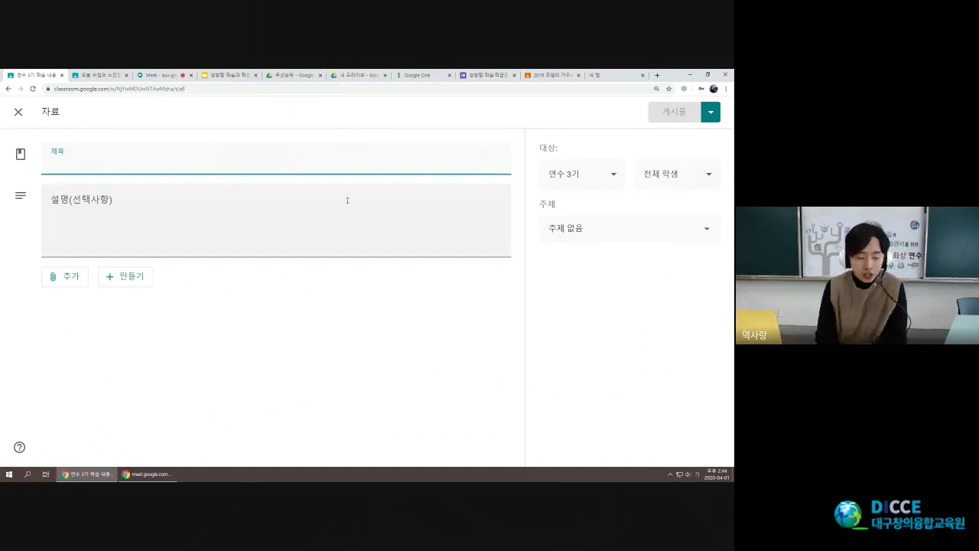
type("구석기")
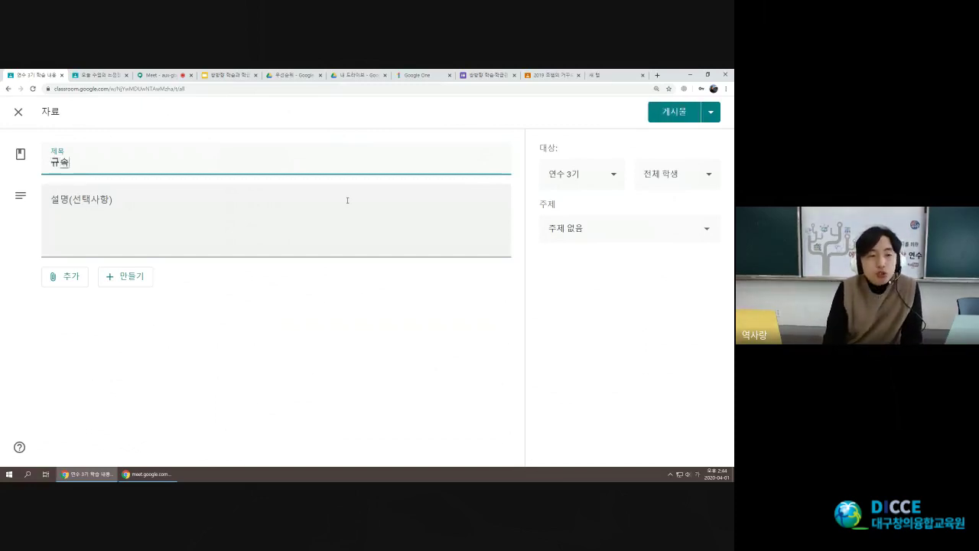
type(" 시대 유물")
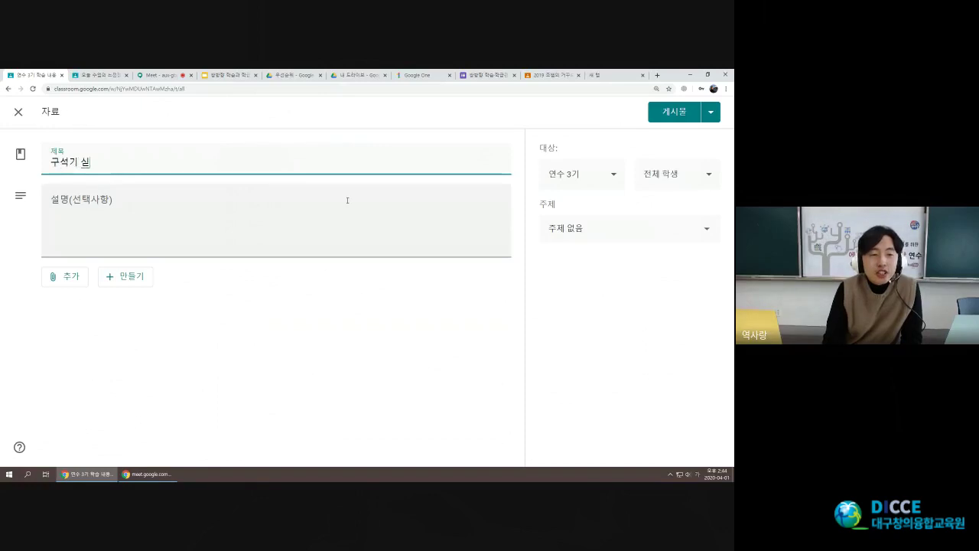
type("브 동영상")
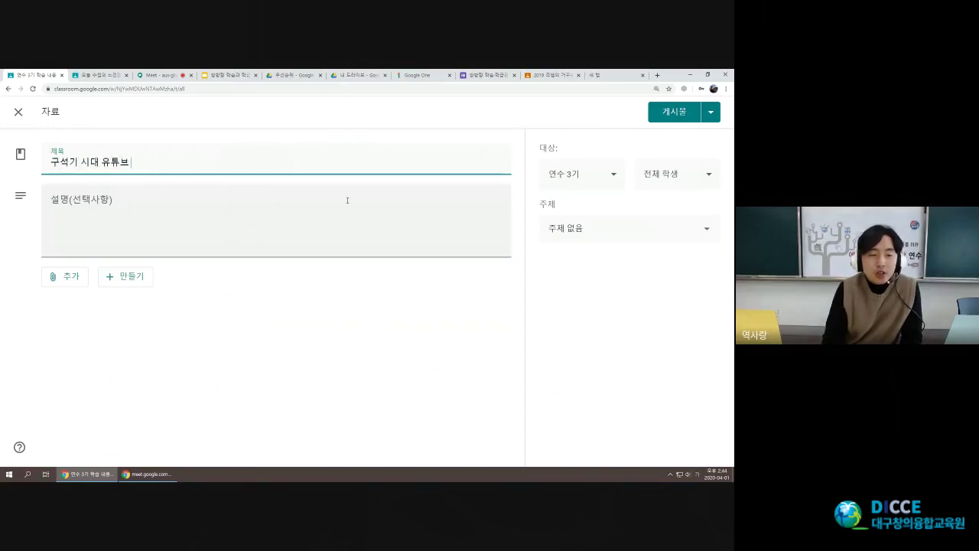
left_click(306, 208)
type("참고하시오!")
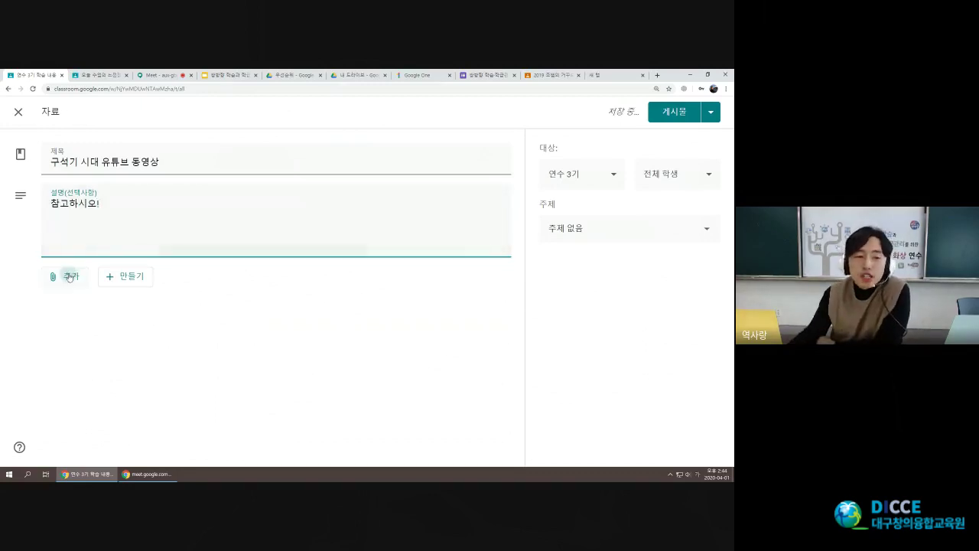
Look through the material's options for attaching items and creating new files.
left_click(65, 277)
left_click(171, 287)
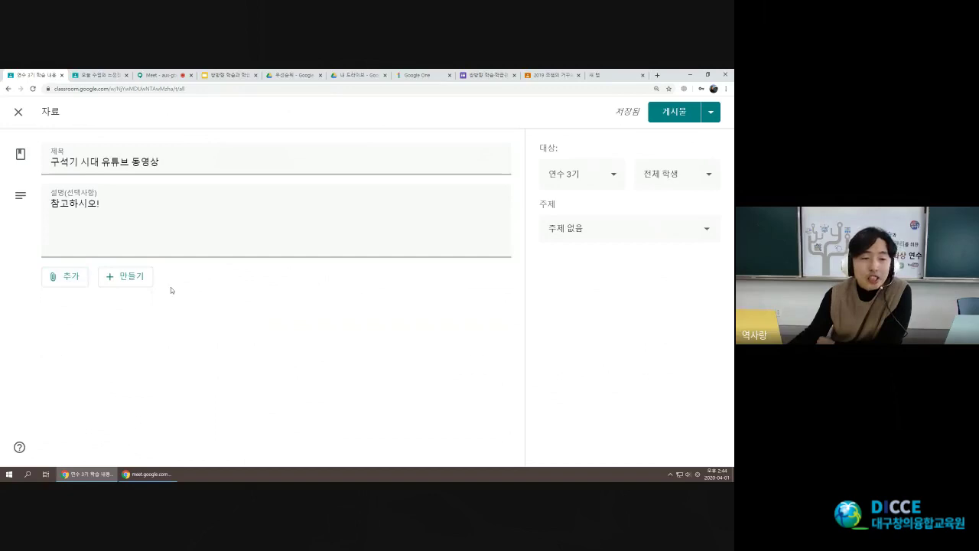
left_click(132, 277)
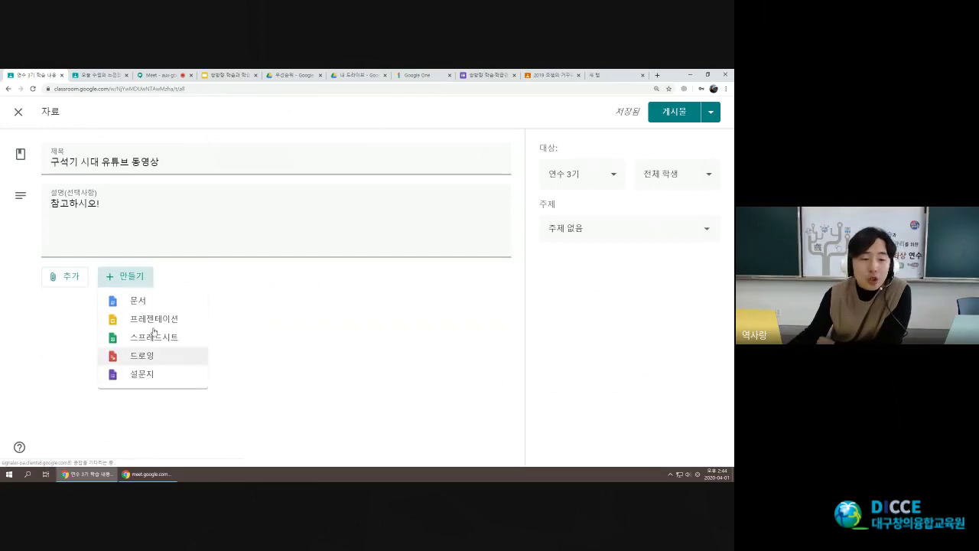
Assign the material to the topic 3. 보충 자료, review the attachment sources, and post it without attachments.
left_click(651, 237)
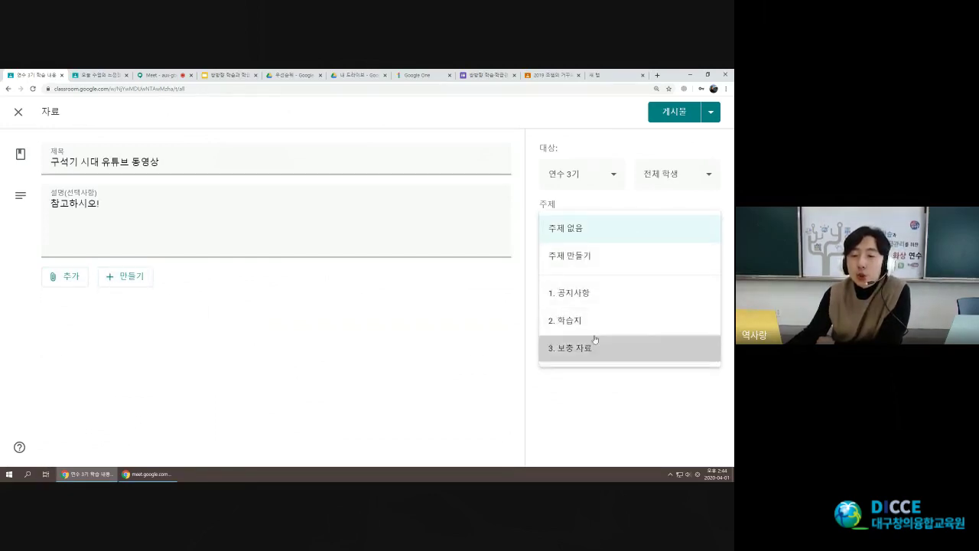
left_click(574, 347)
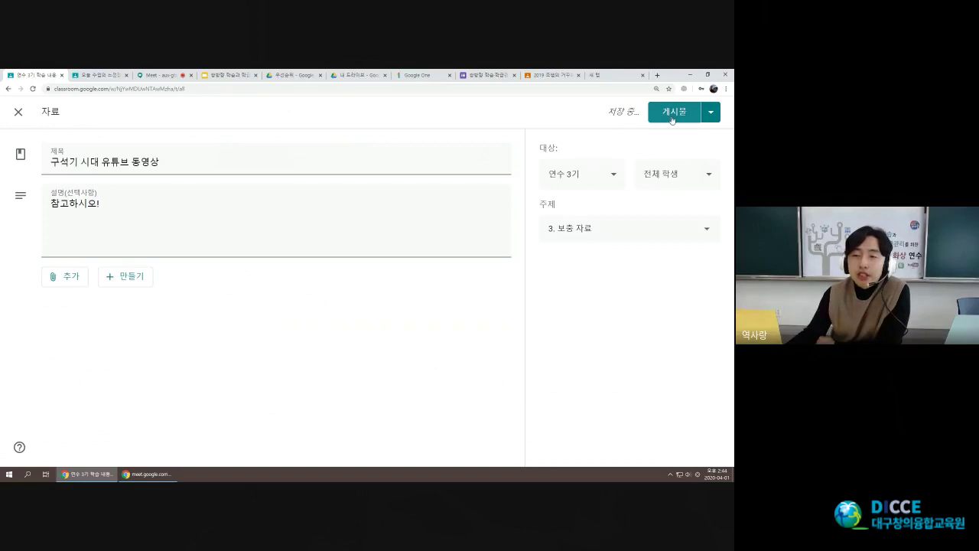
left_click(63, 278)
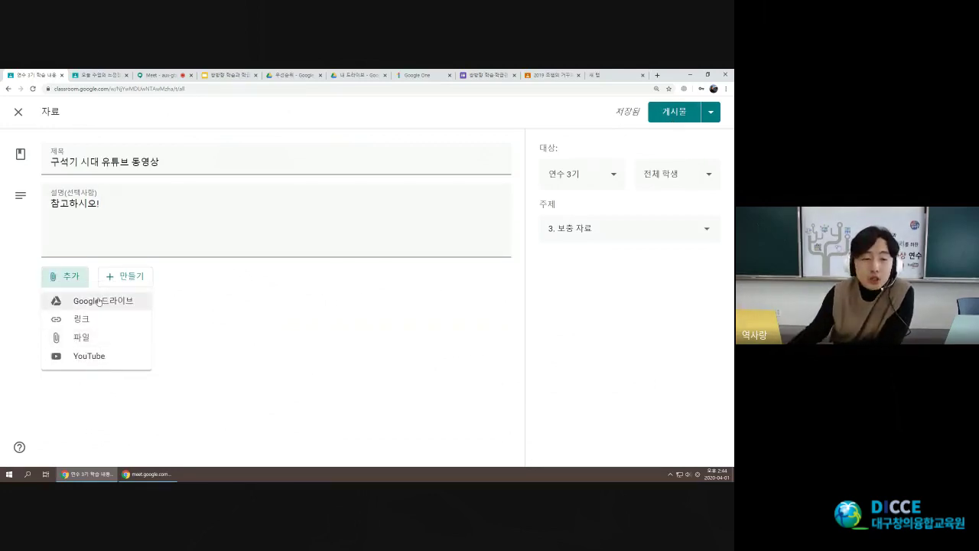
left_click(218, 337)
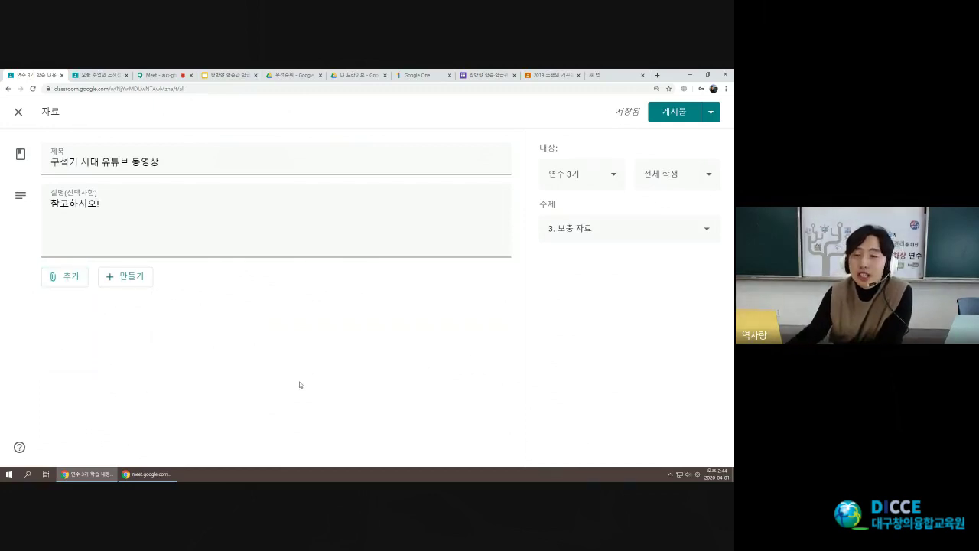
left_click(665, 115)
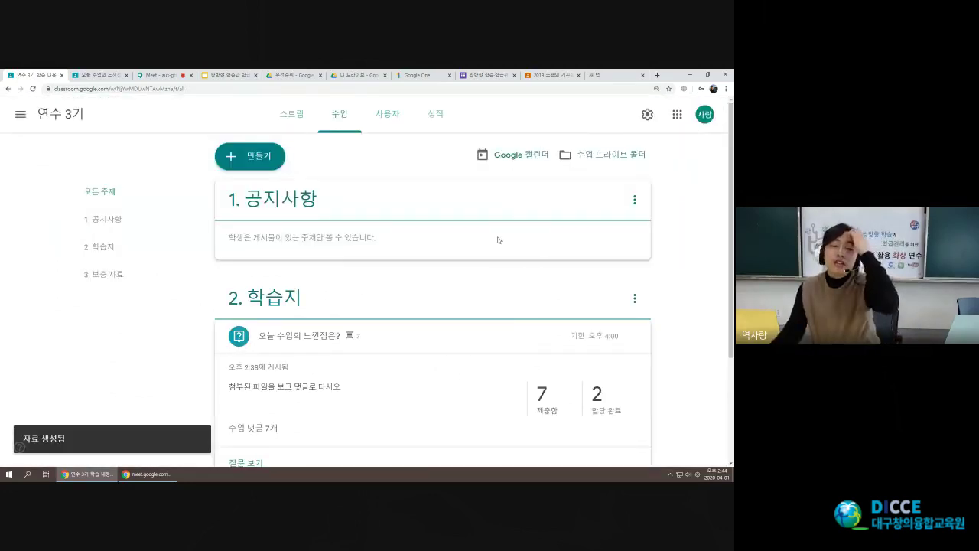
Expand the posted material under 3. 보충 자료 and review the types of classwork that can be created.
scroll(305, 249, "down", 2)
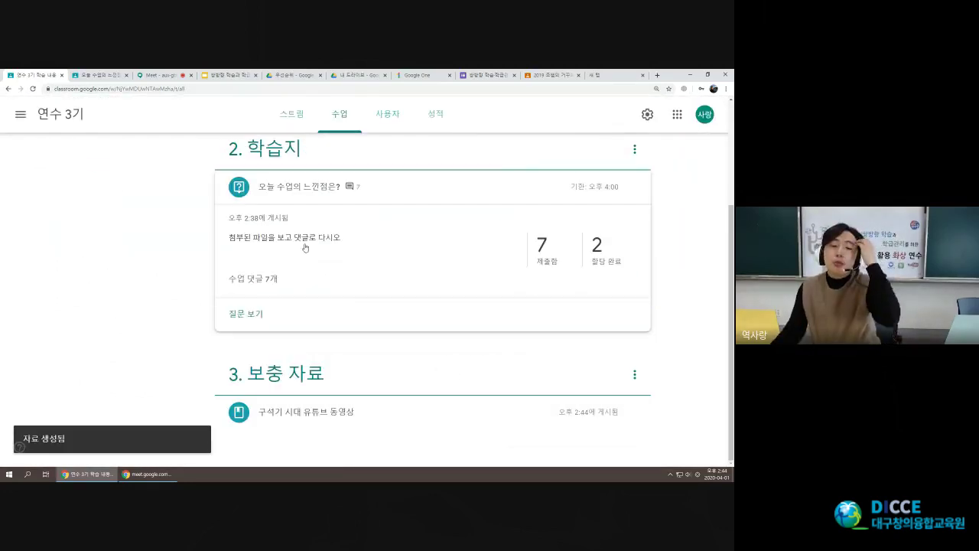
left_click(334, 414)
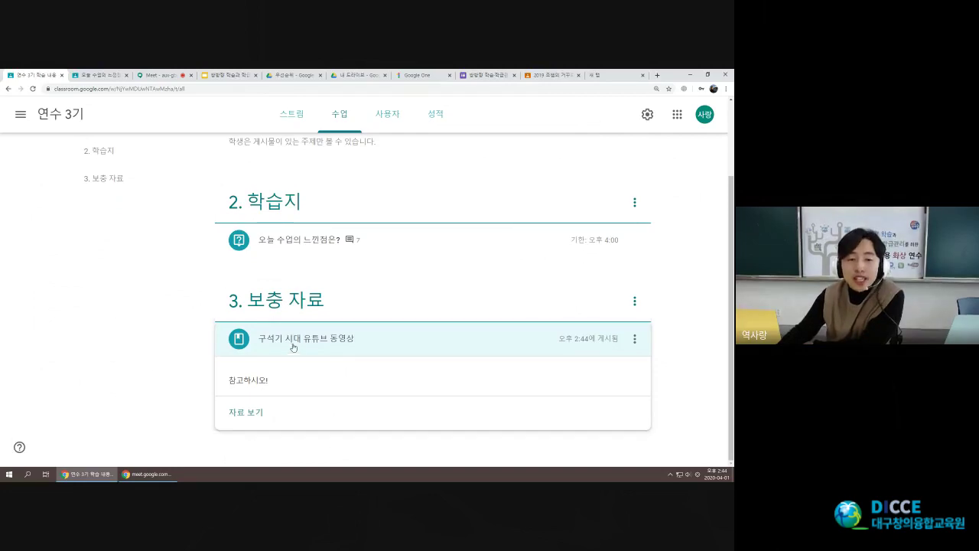
scroll(232, 342, "up", 1)
scroll(231, 342, "up", 2)
left_click(222, 157)
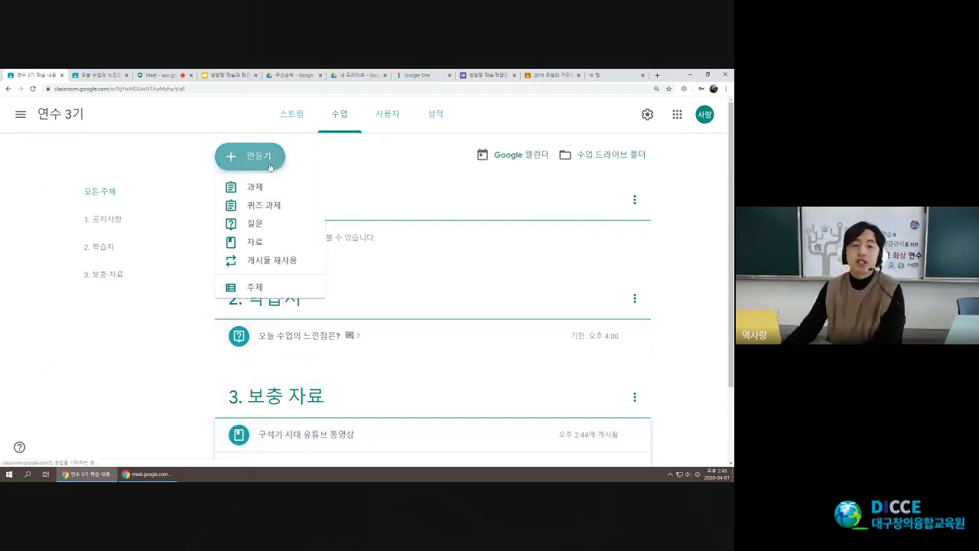
left_click(187, 157)
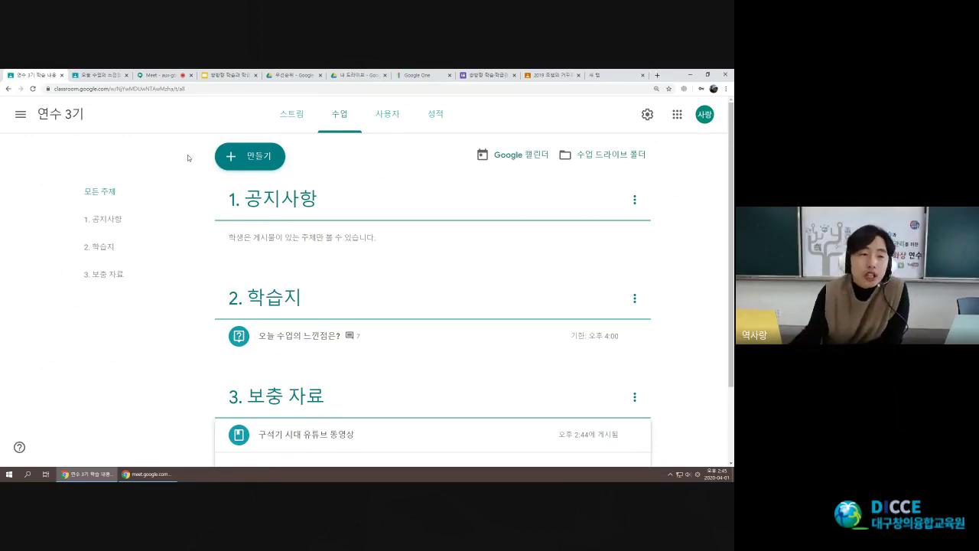
Look through the class cards on the overview of all classes and open the class 동아시아사(2-3).
left_click(19, 114)
left_click(19, 114)
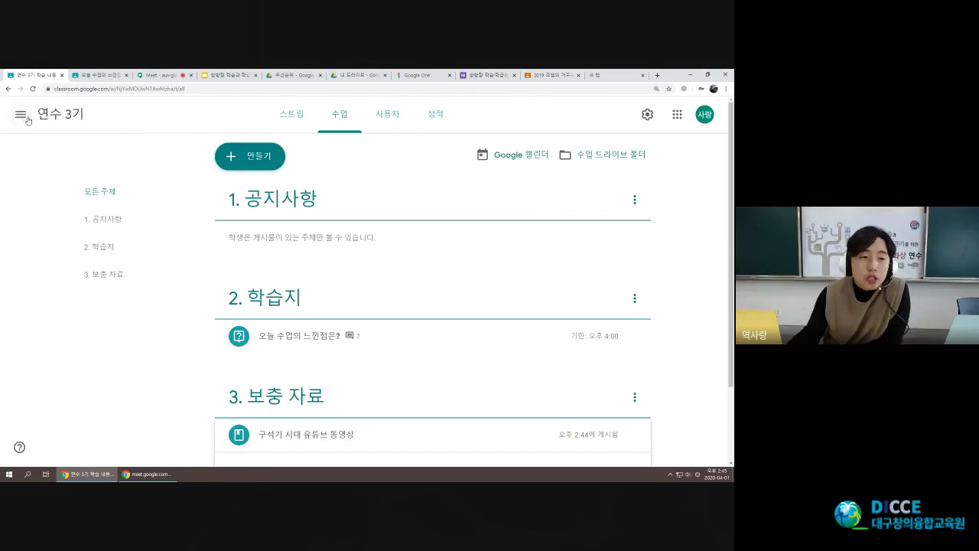
left_click(19, 115)
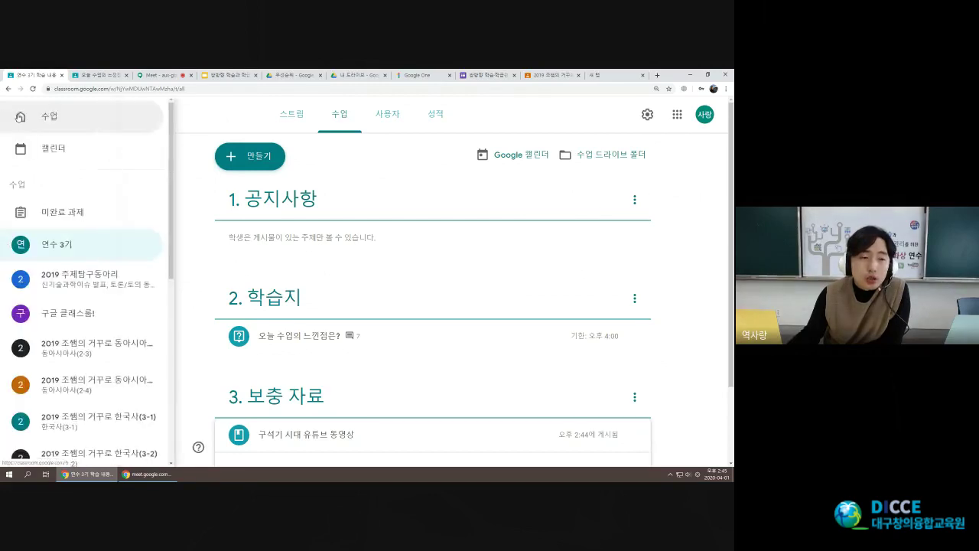
left_click(64, 126)
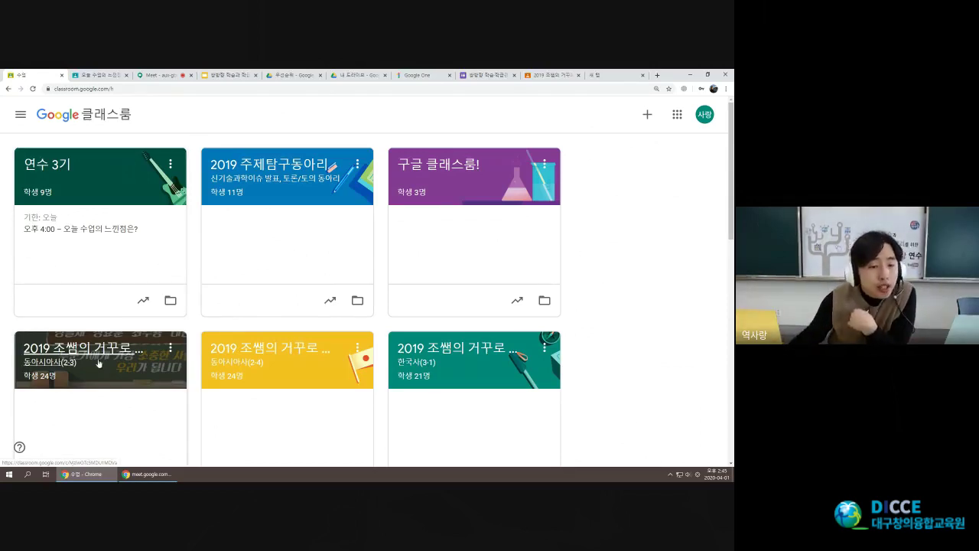
scroll(237, 369, "down", 3)
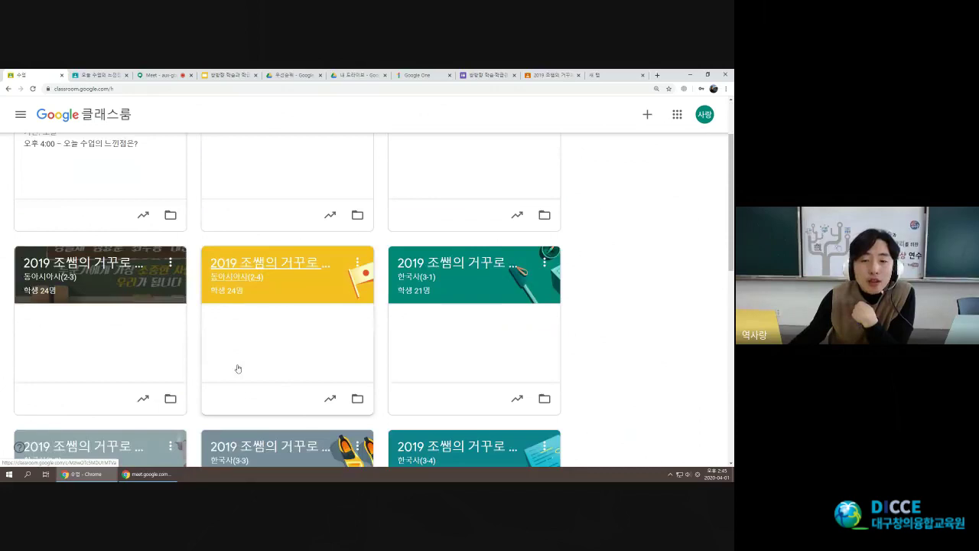
scroll(426, 253, "down", 2)
scroll(229, 306, "up", 1)
scroll(227, 332, "up", 3)
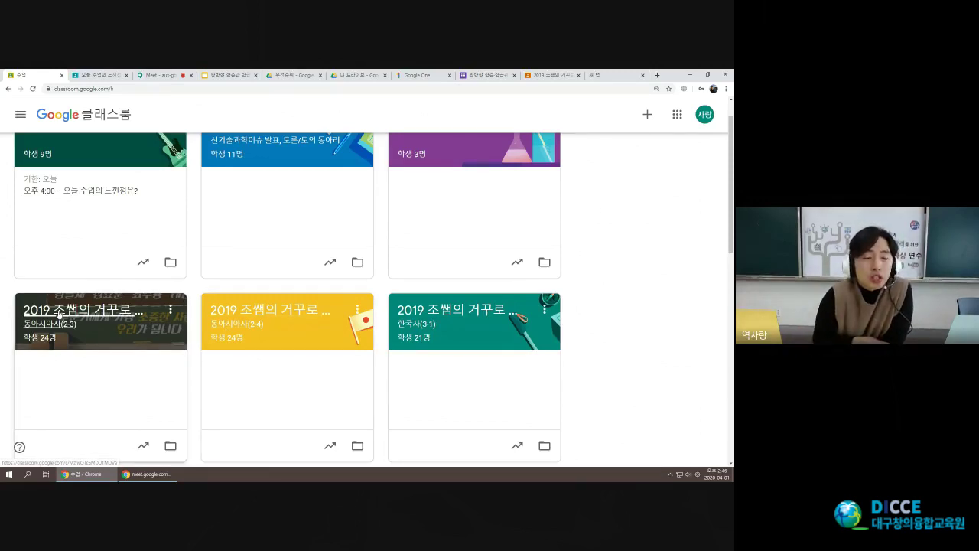
left_click(115, 319)
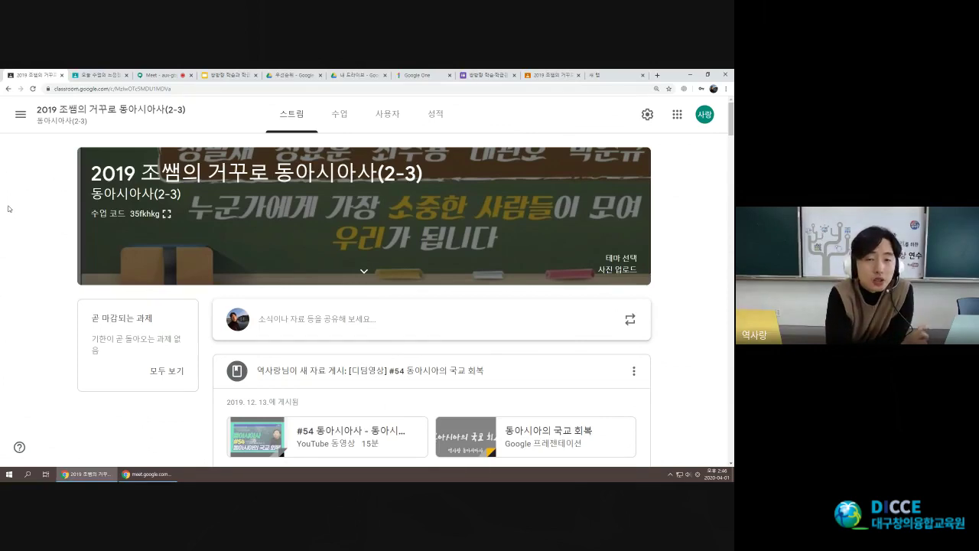
Open the Classroom settings (설정) and review the email, comment and class notification options under 알림.
left_click(20, 114)
scroll(96, 379, "down", 10)
left_click(49, 445)
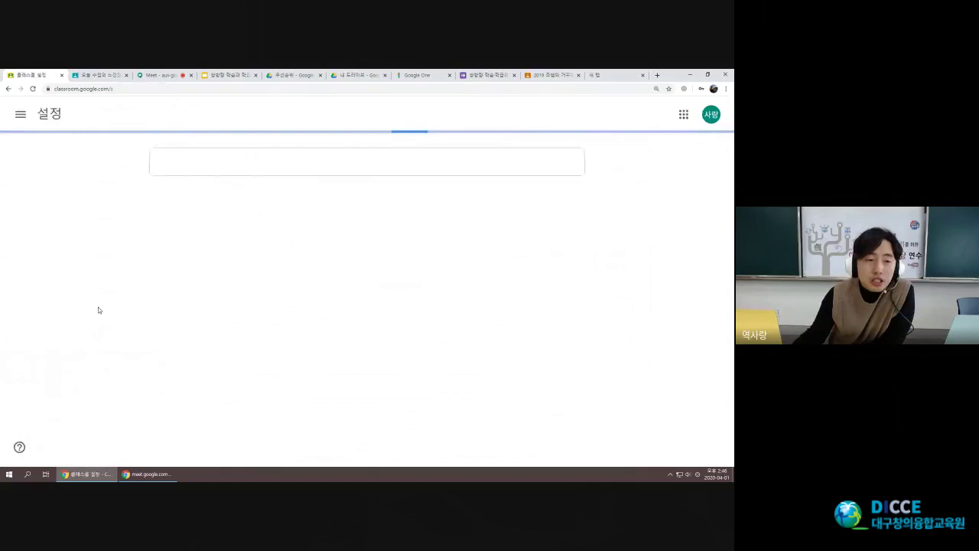
scroll(276, 300, "down", 2)
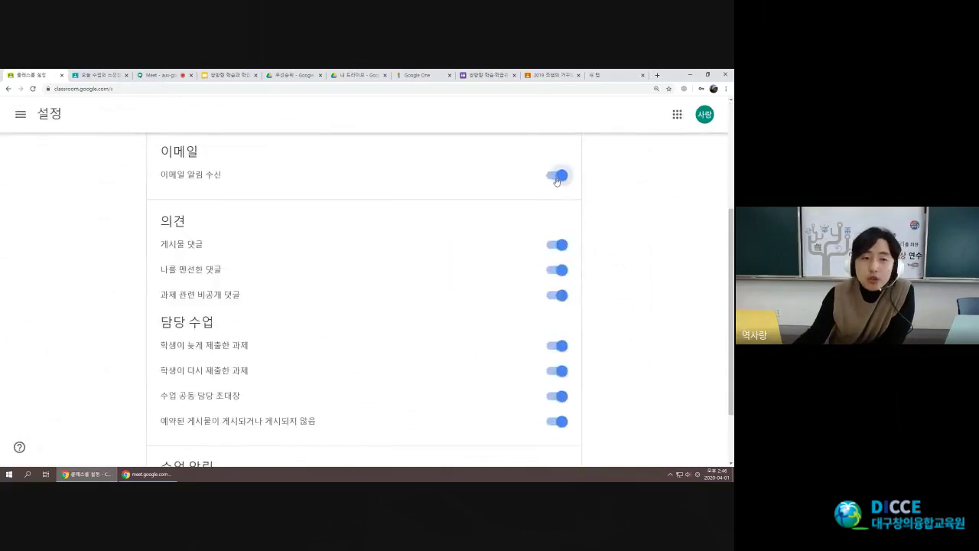
scroll(55, 159, "up", 1)
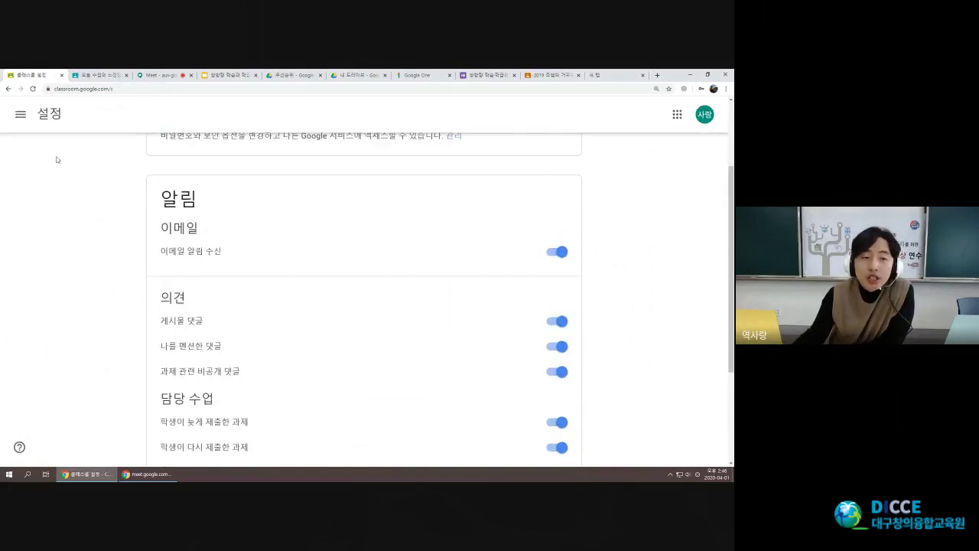
Leave the settings and return to the overview of all classes.
left_click(21, 114)
left_click(44, 114)
scroll(278, 310, "up", 1)
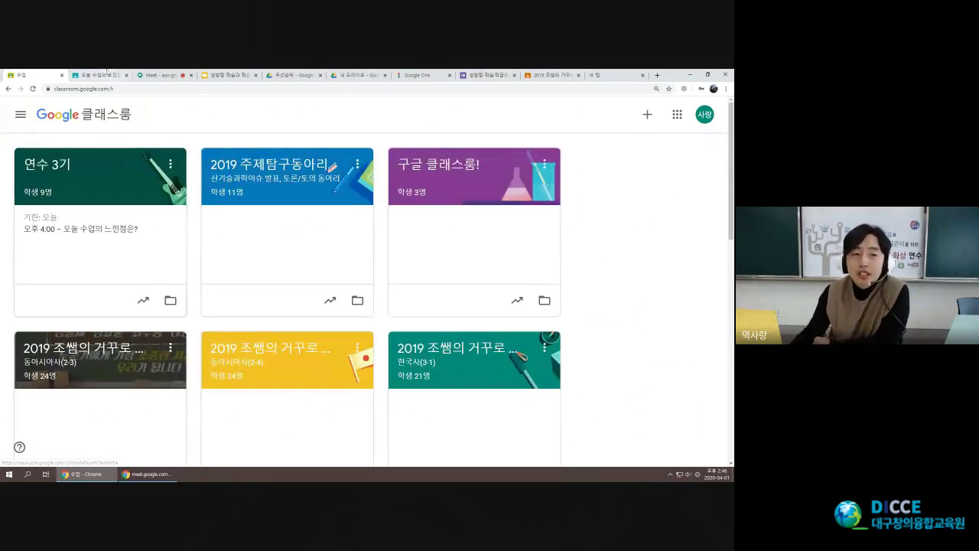
Look through the class cards on the teacher's overview and check the student's view of the question 오늘 수업의 느낀점은?
left_click(107, 74)
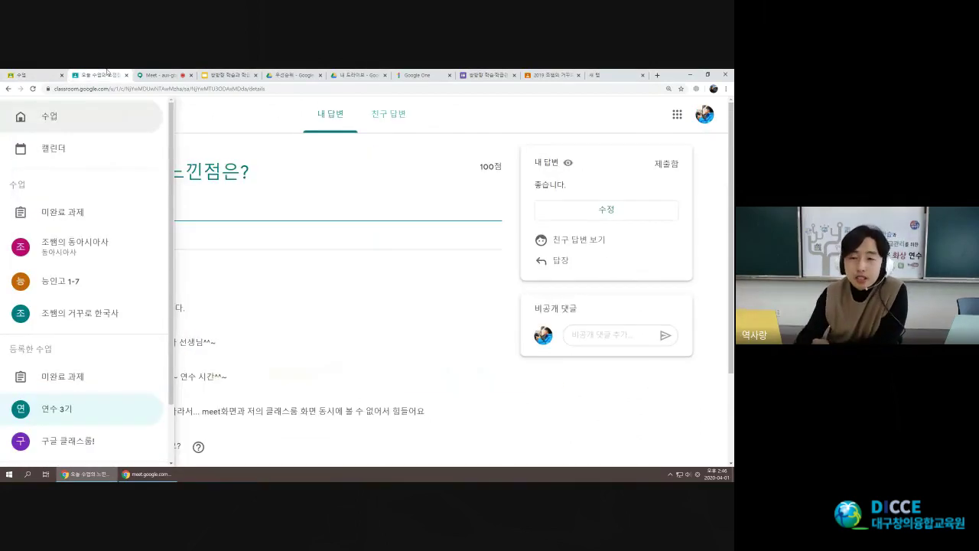
left_click(46, 78)
scroll(410, 250, "down", 3)
scroll(410, 249, "down", 3)
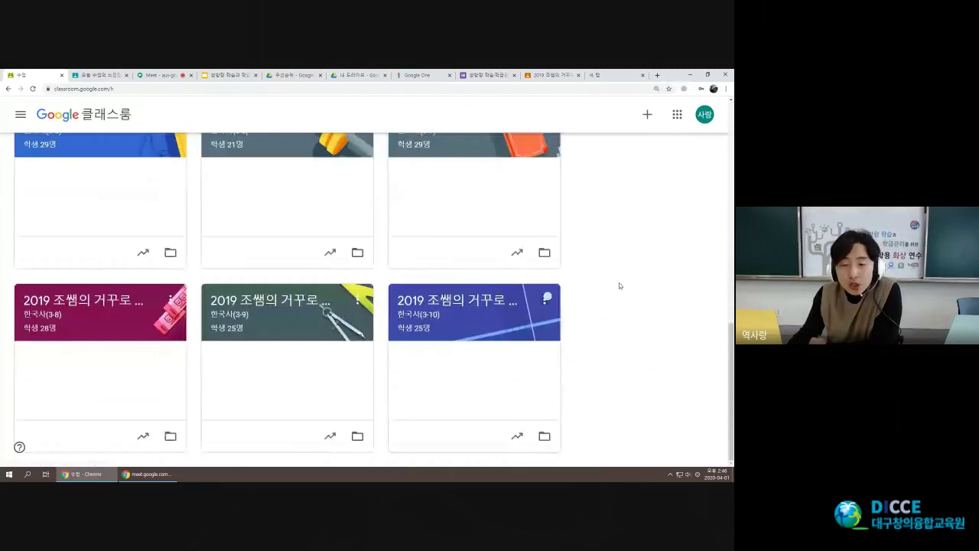
scroll(619, 285, "up", 2)
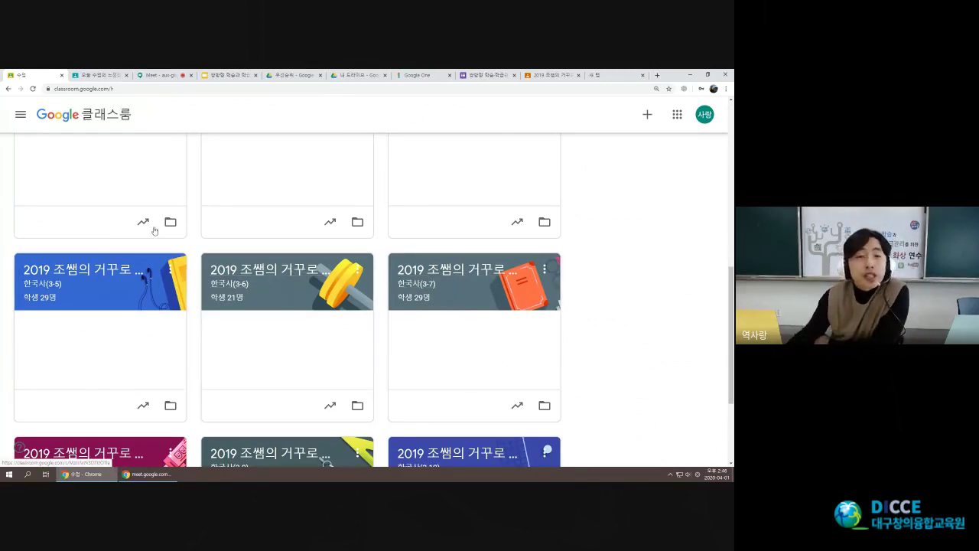
left_click(117, 72)
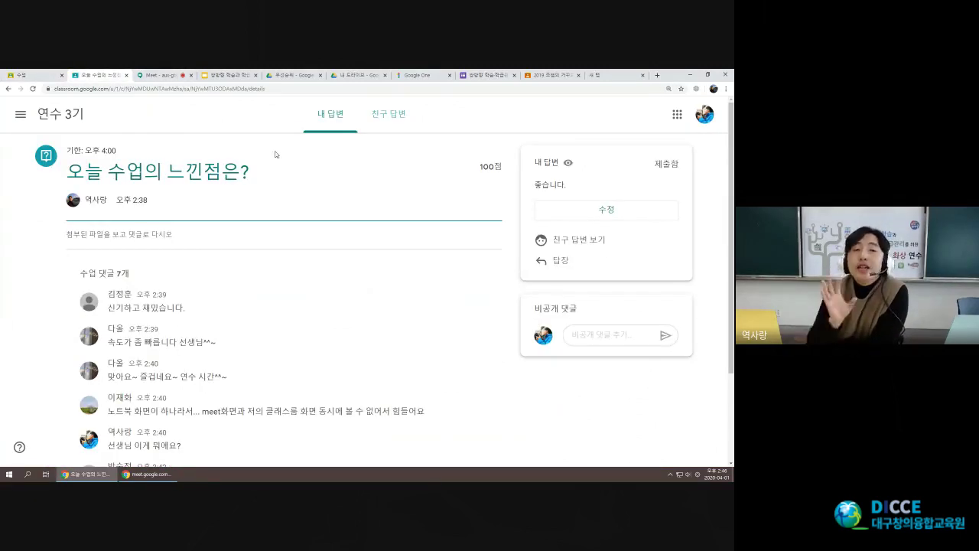
Return to the teacher's class overview and open the classwork page (수업) of the class 연수 3기.
left_click(34, 75)
scroll(110, 247, "up", 5)
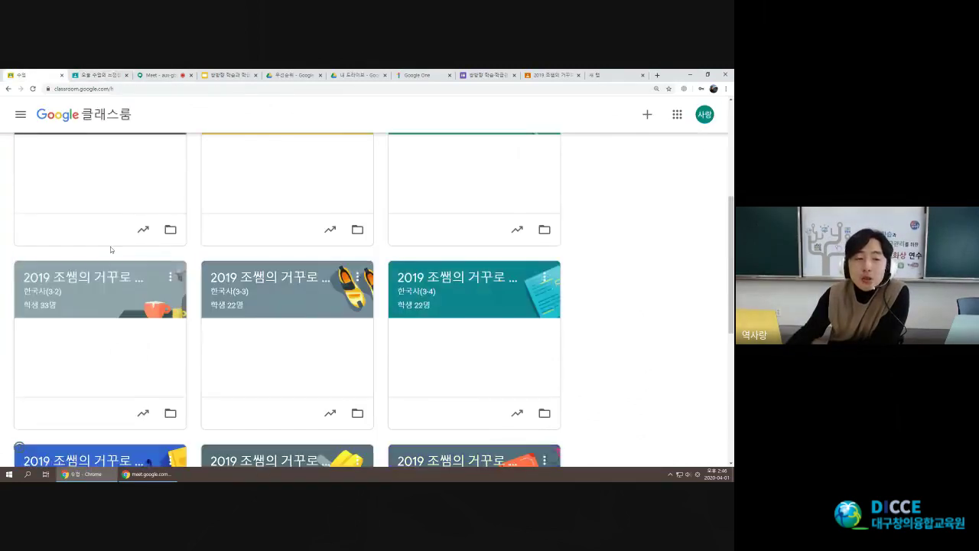
left_click(47, 165)
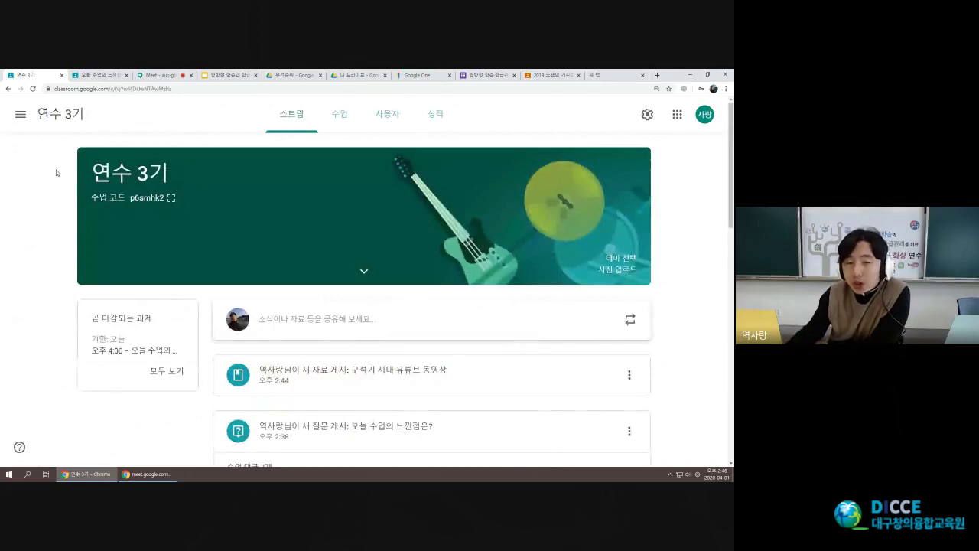
left_click(338, 111)
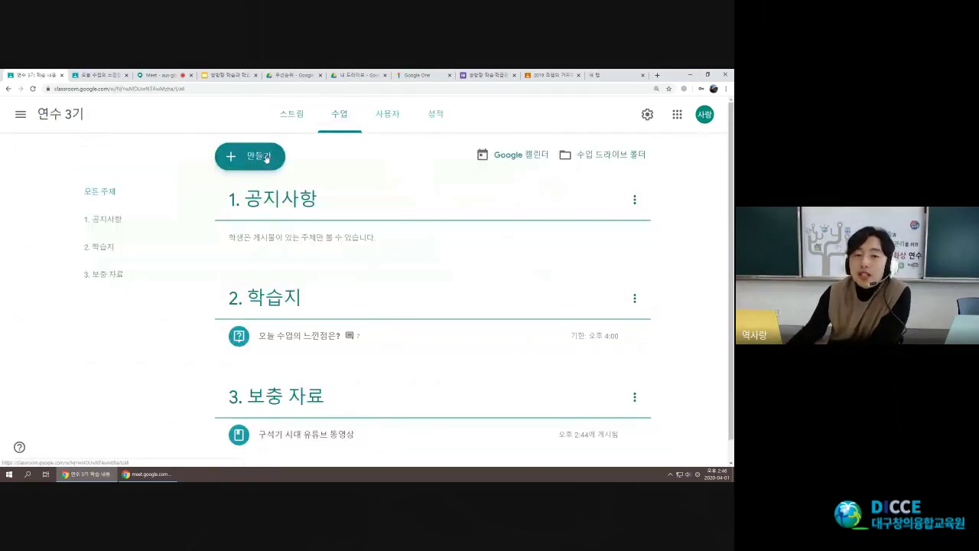
Start reusing a post (게시물 재사용) and look through the current and archived classes available as its source.
left_click(267, 157)
left_click(282, 262)
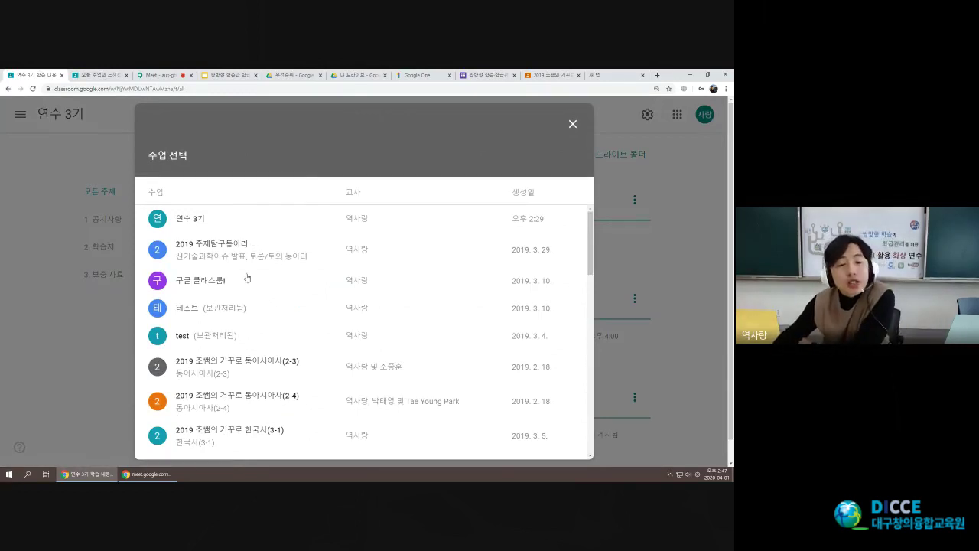
scroll(247, 278, "down", 2)
scroll(260, 281, "up", 1)
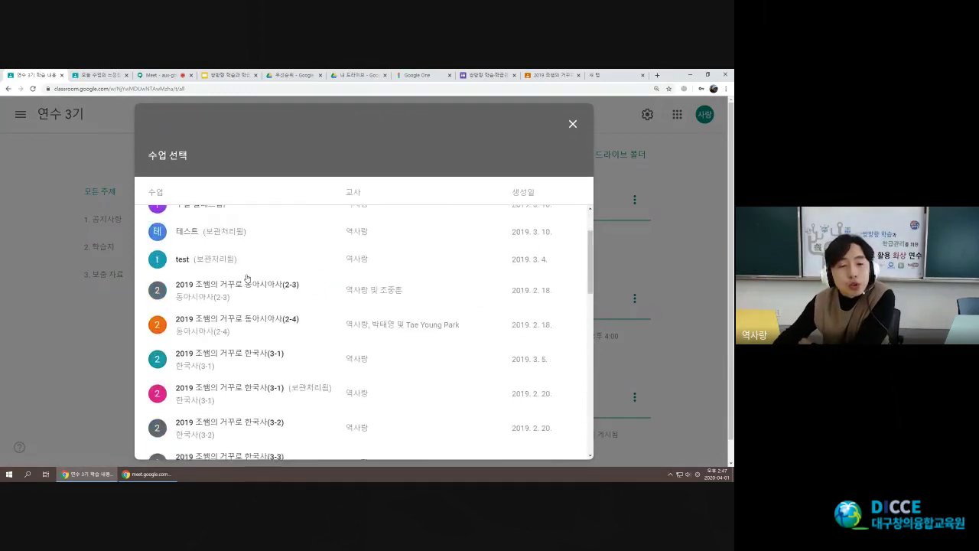
scroll(263, 282, "up", 2)
scroll(263, 280, "down", 3)
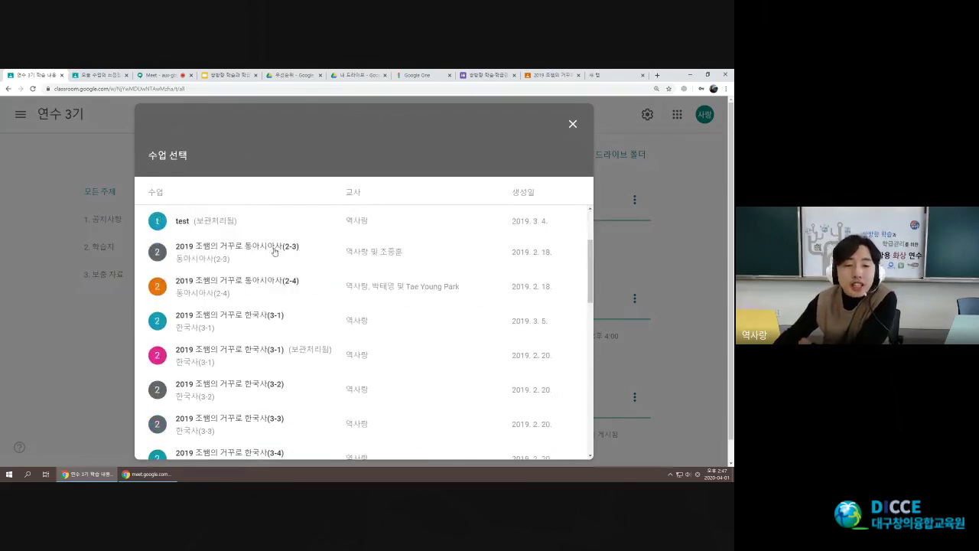
Look through the reusable posts of the class 동아시아사(2-4), close the selection without reusing any, and review the classwork creation options.
left_click(292, 284)
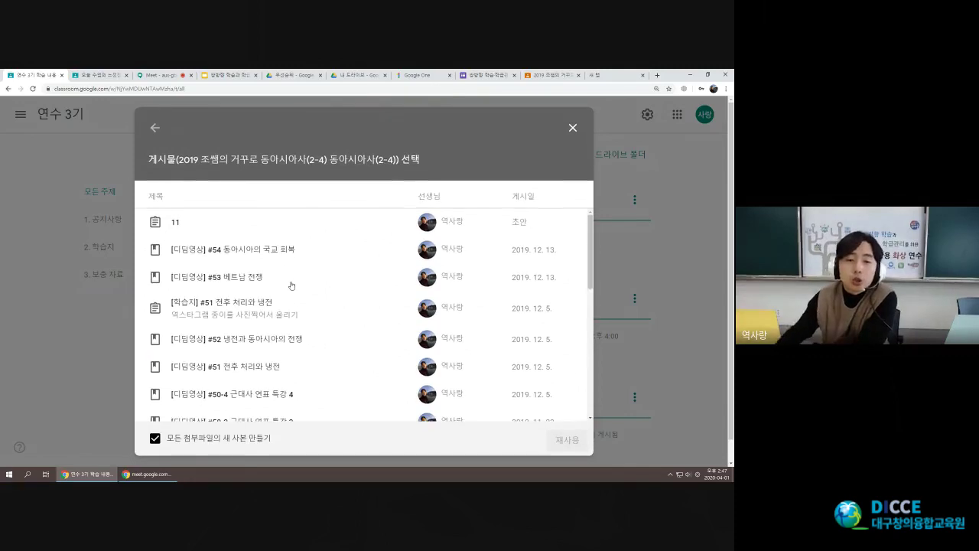
scroll(306, 264, "down", 1)
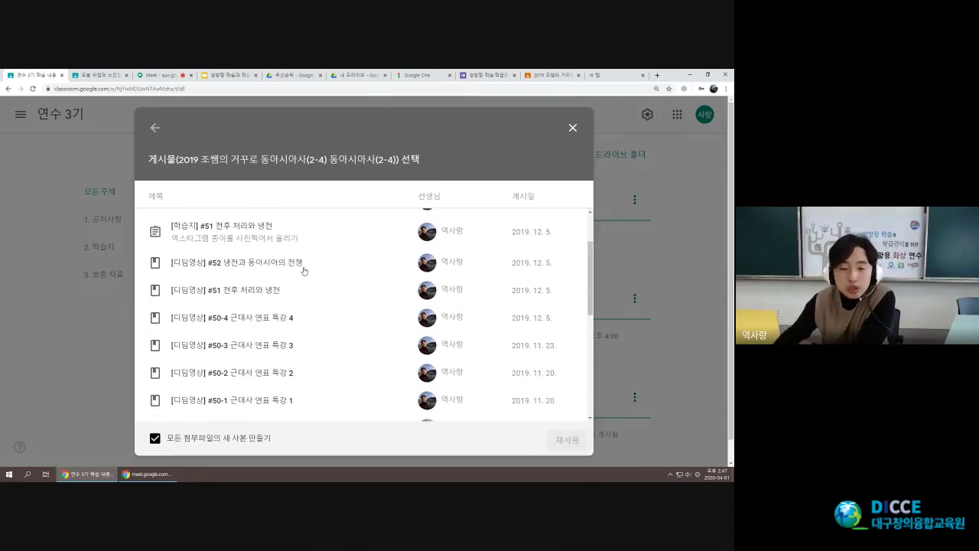
left_click(566, 136)
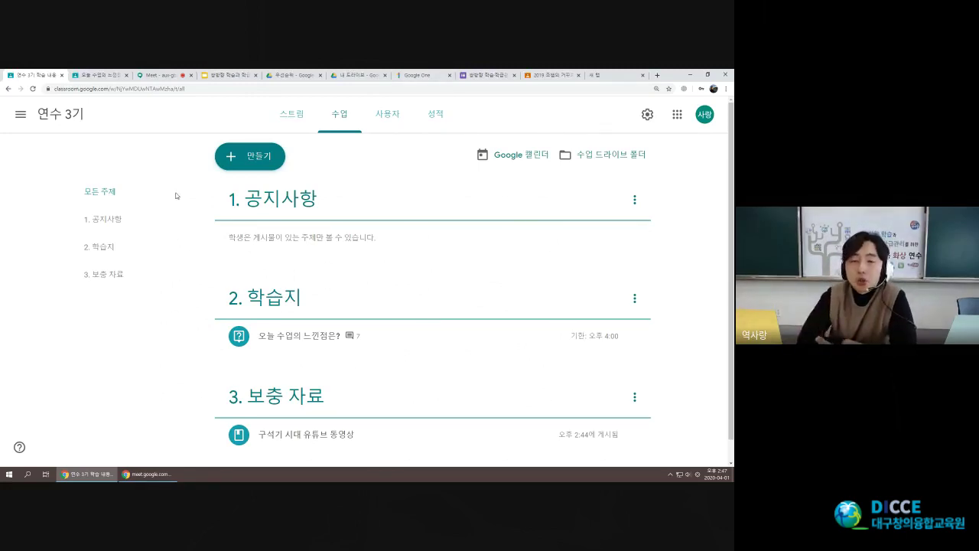
left_click(250, 156)
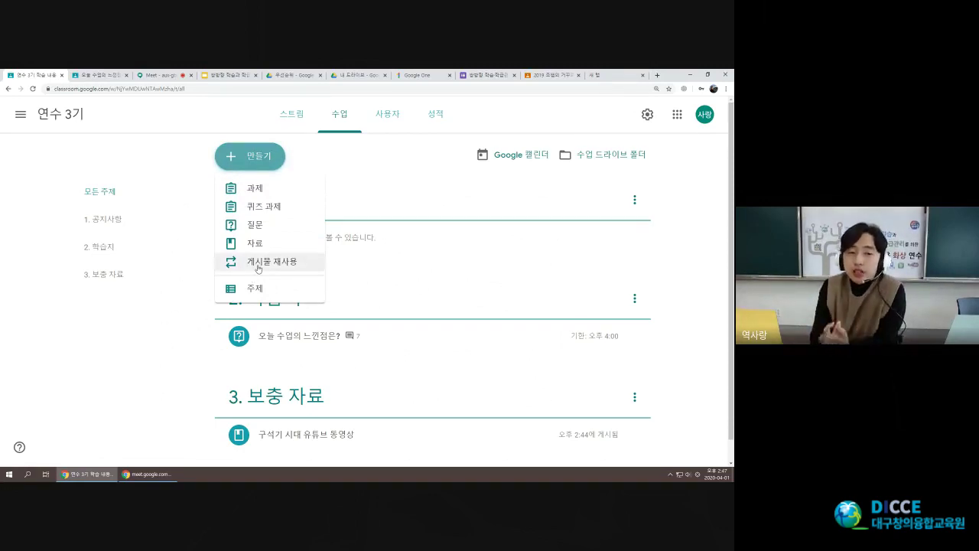
left_click(149, 356)
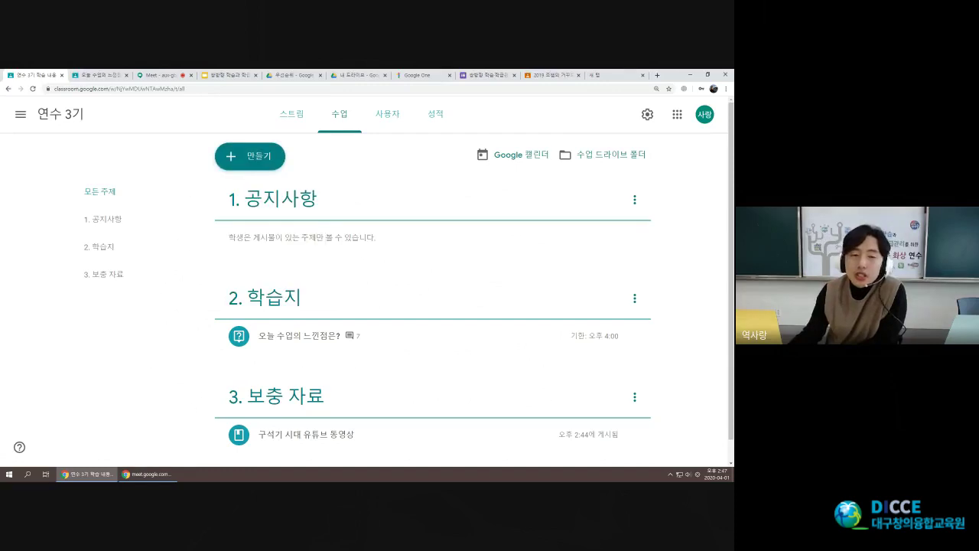